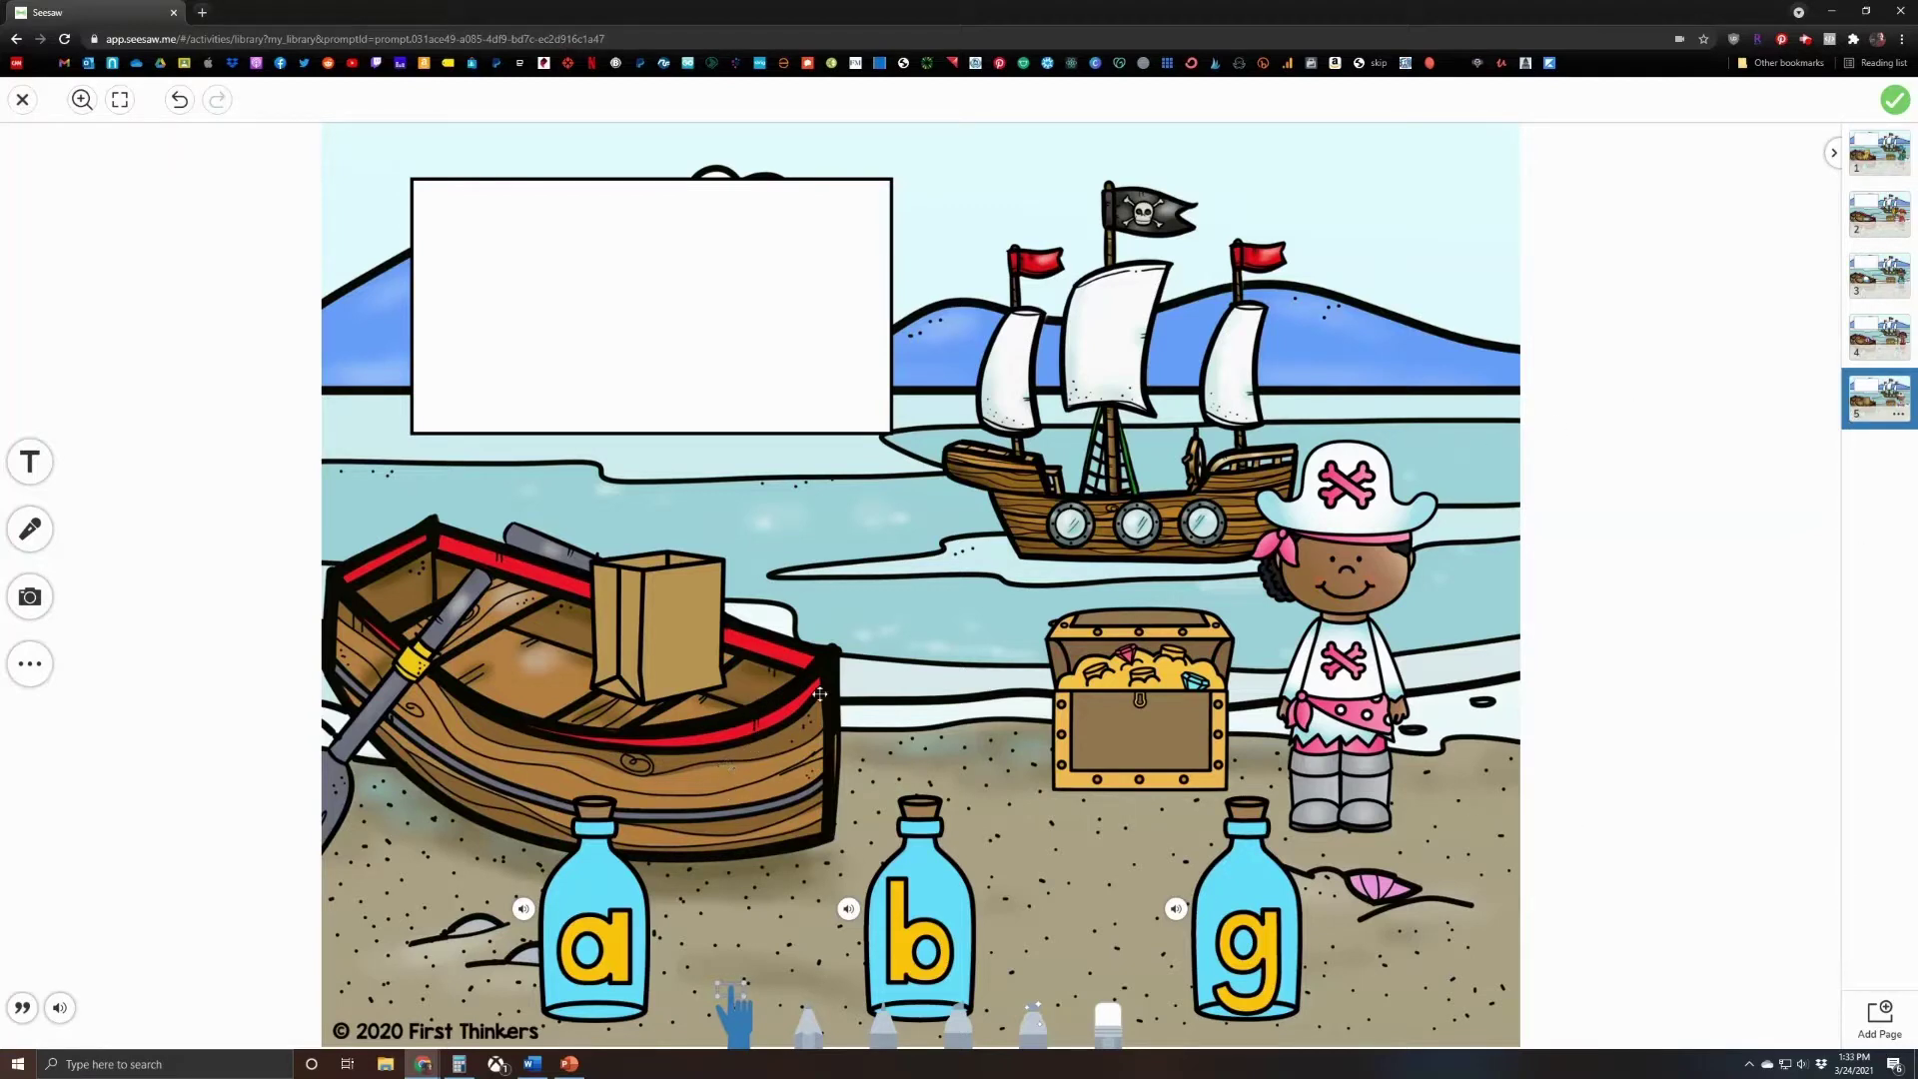
# Add a new blank page after page 5 of the activity.
pyautogui.click(1879, 1017)
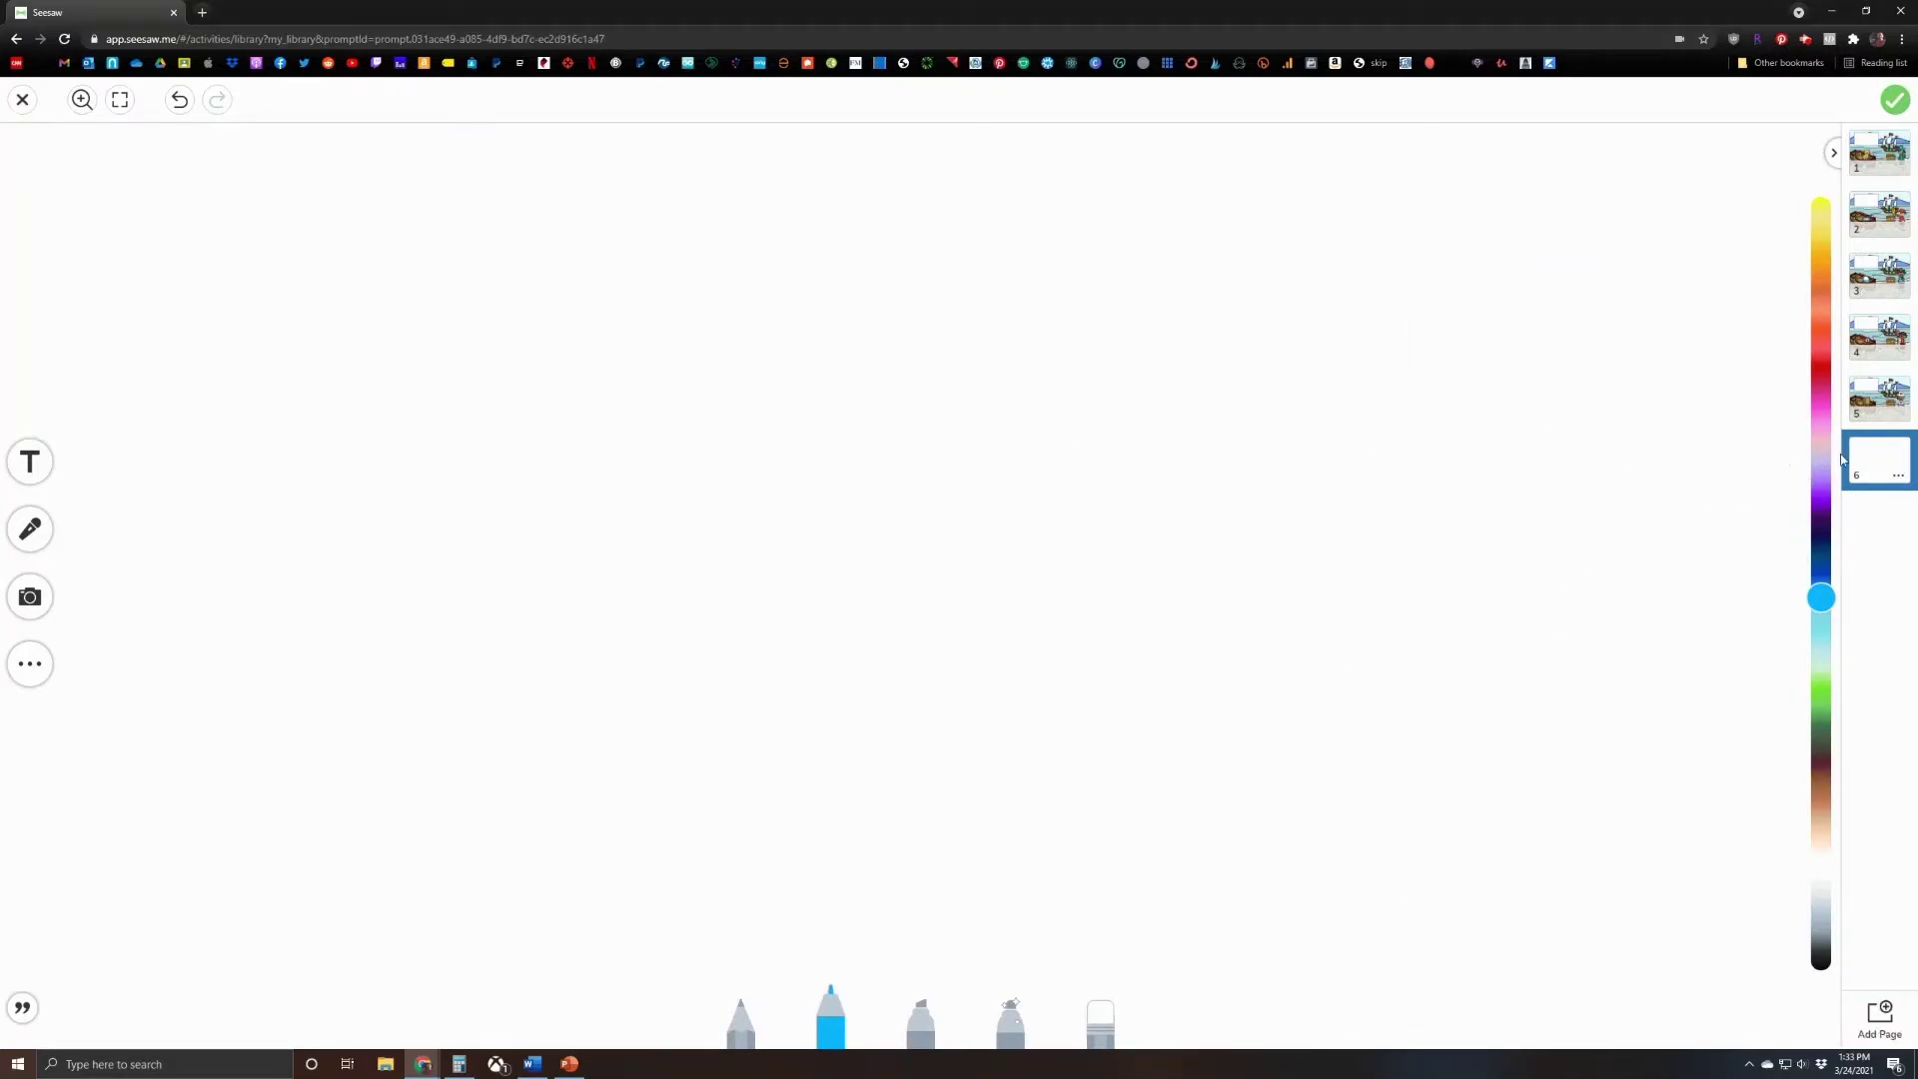
pyautogui.click(1100, 1016)
pyautogui.click(724, 410)
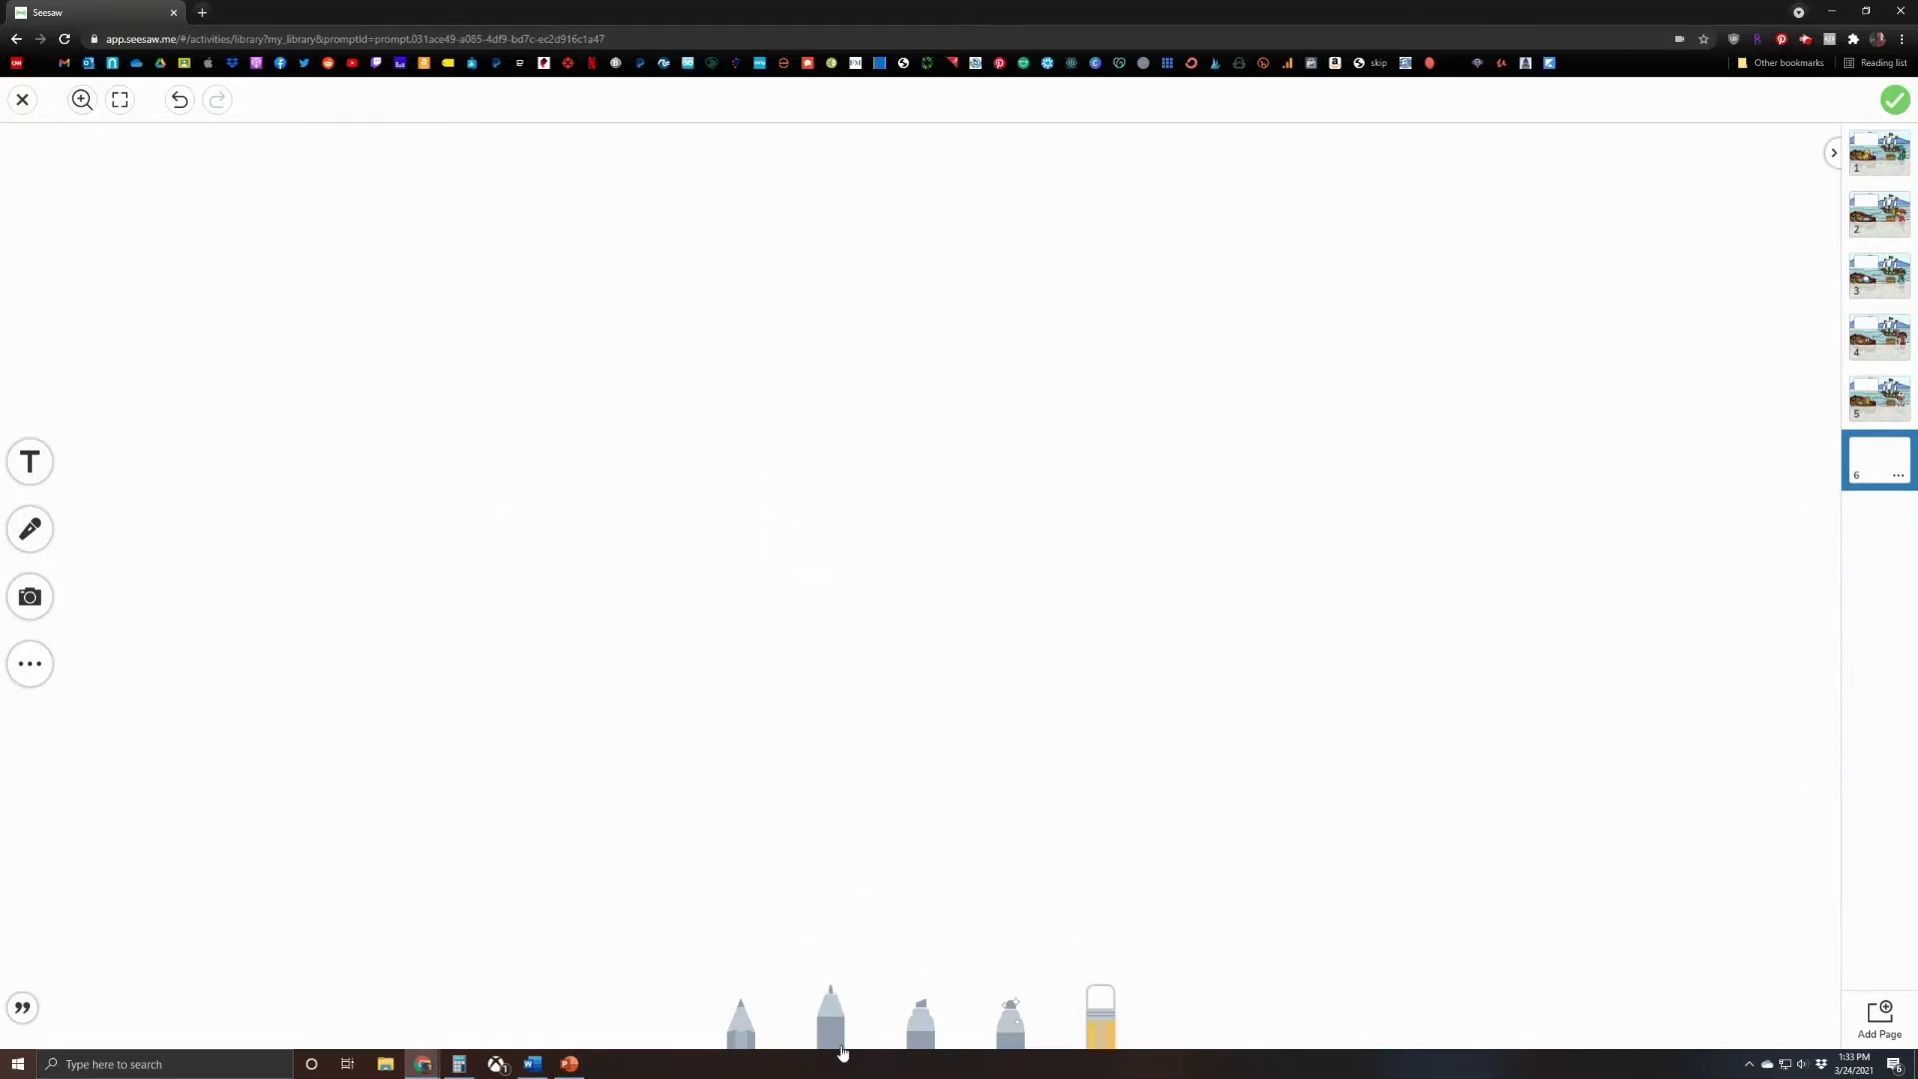
# Upload the White PNG image from the First Thinkers Store folder onto the blank page.
pyautogui.click(31, 596)
pyautogui.click(156, 593)
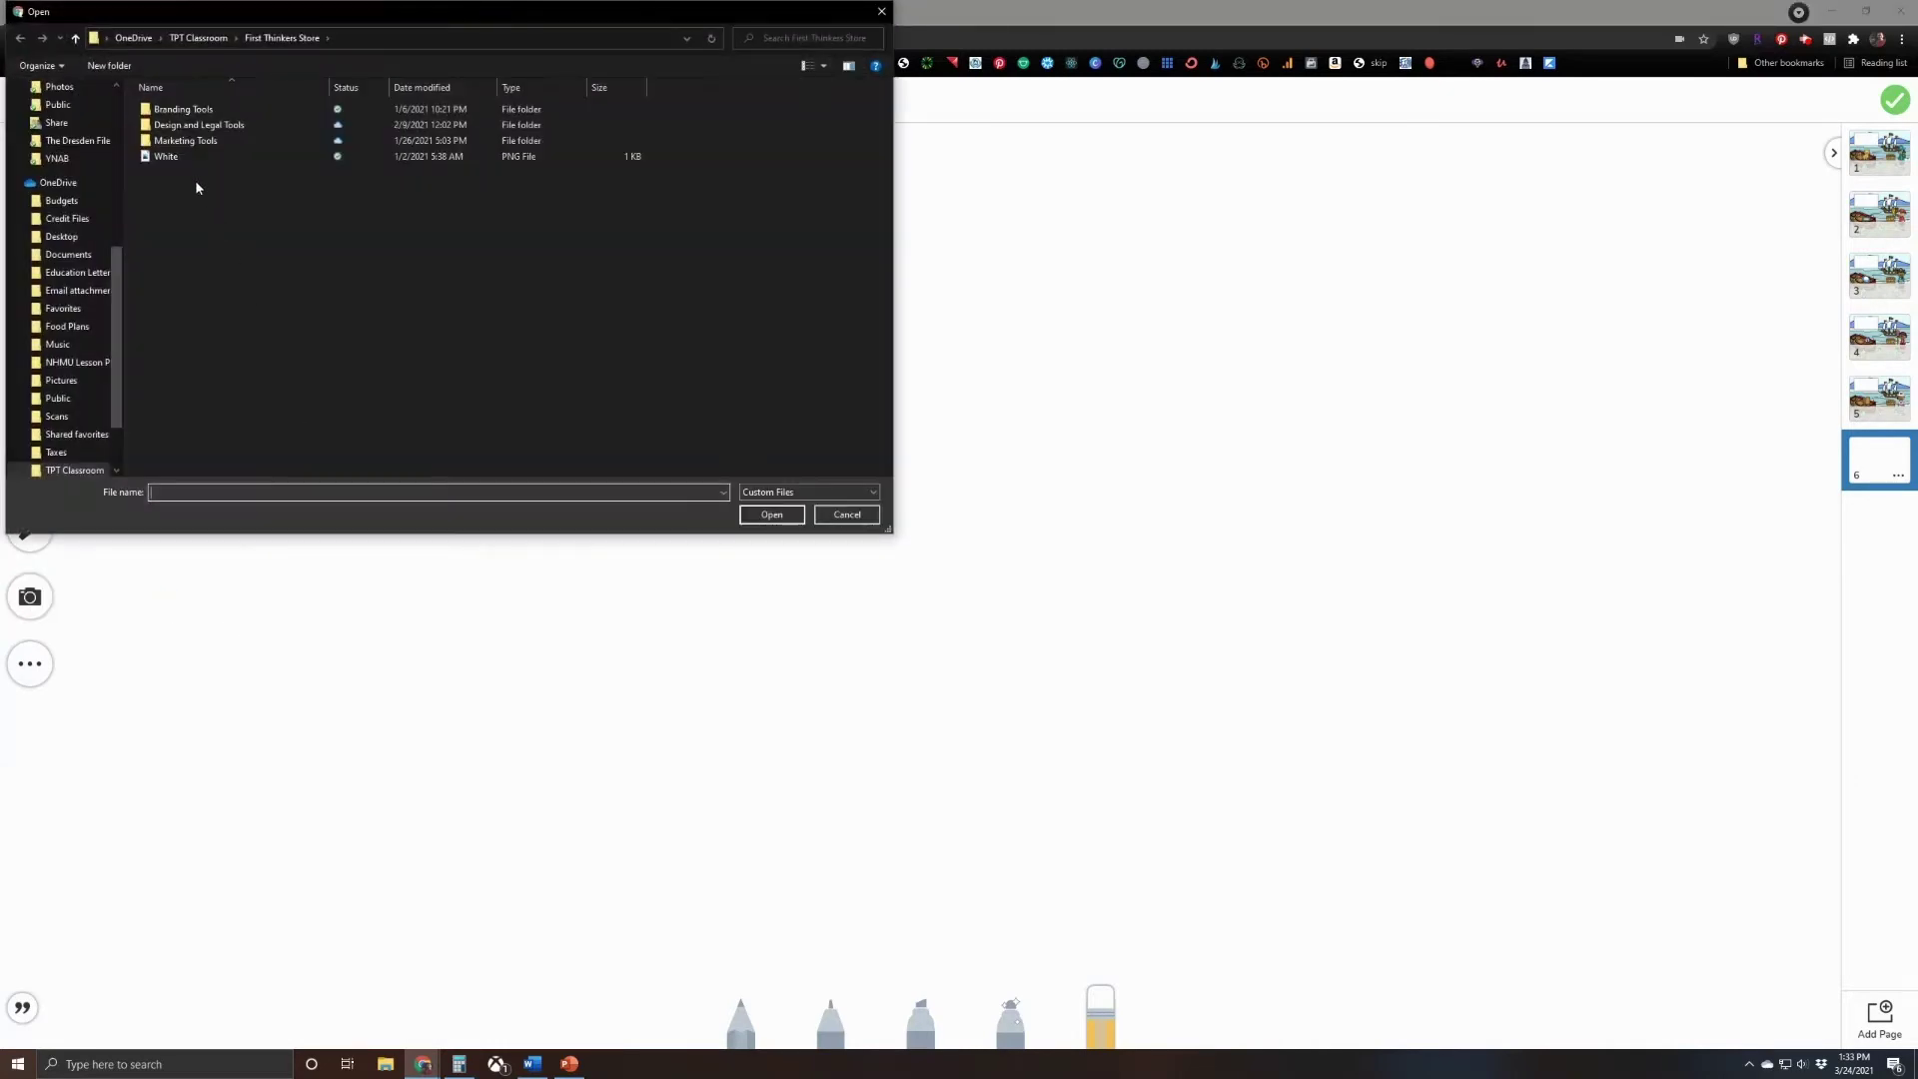
pyautogui.doubleClick(171, 159)
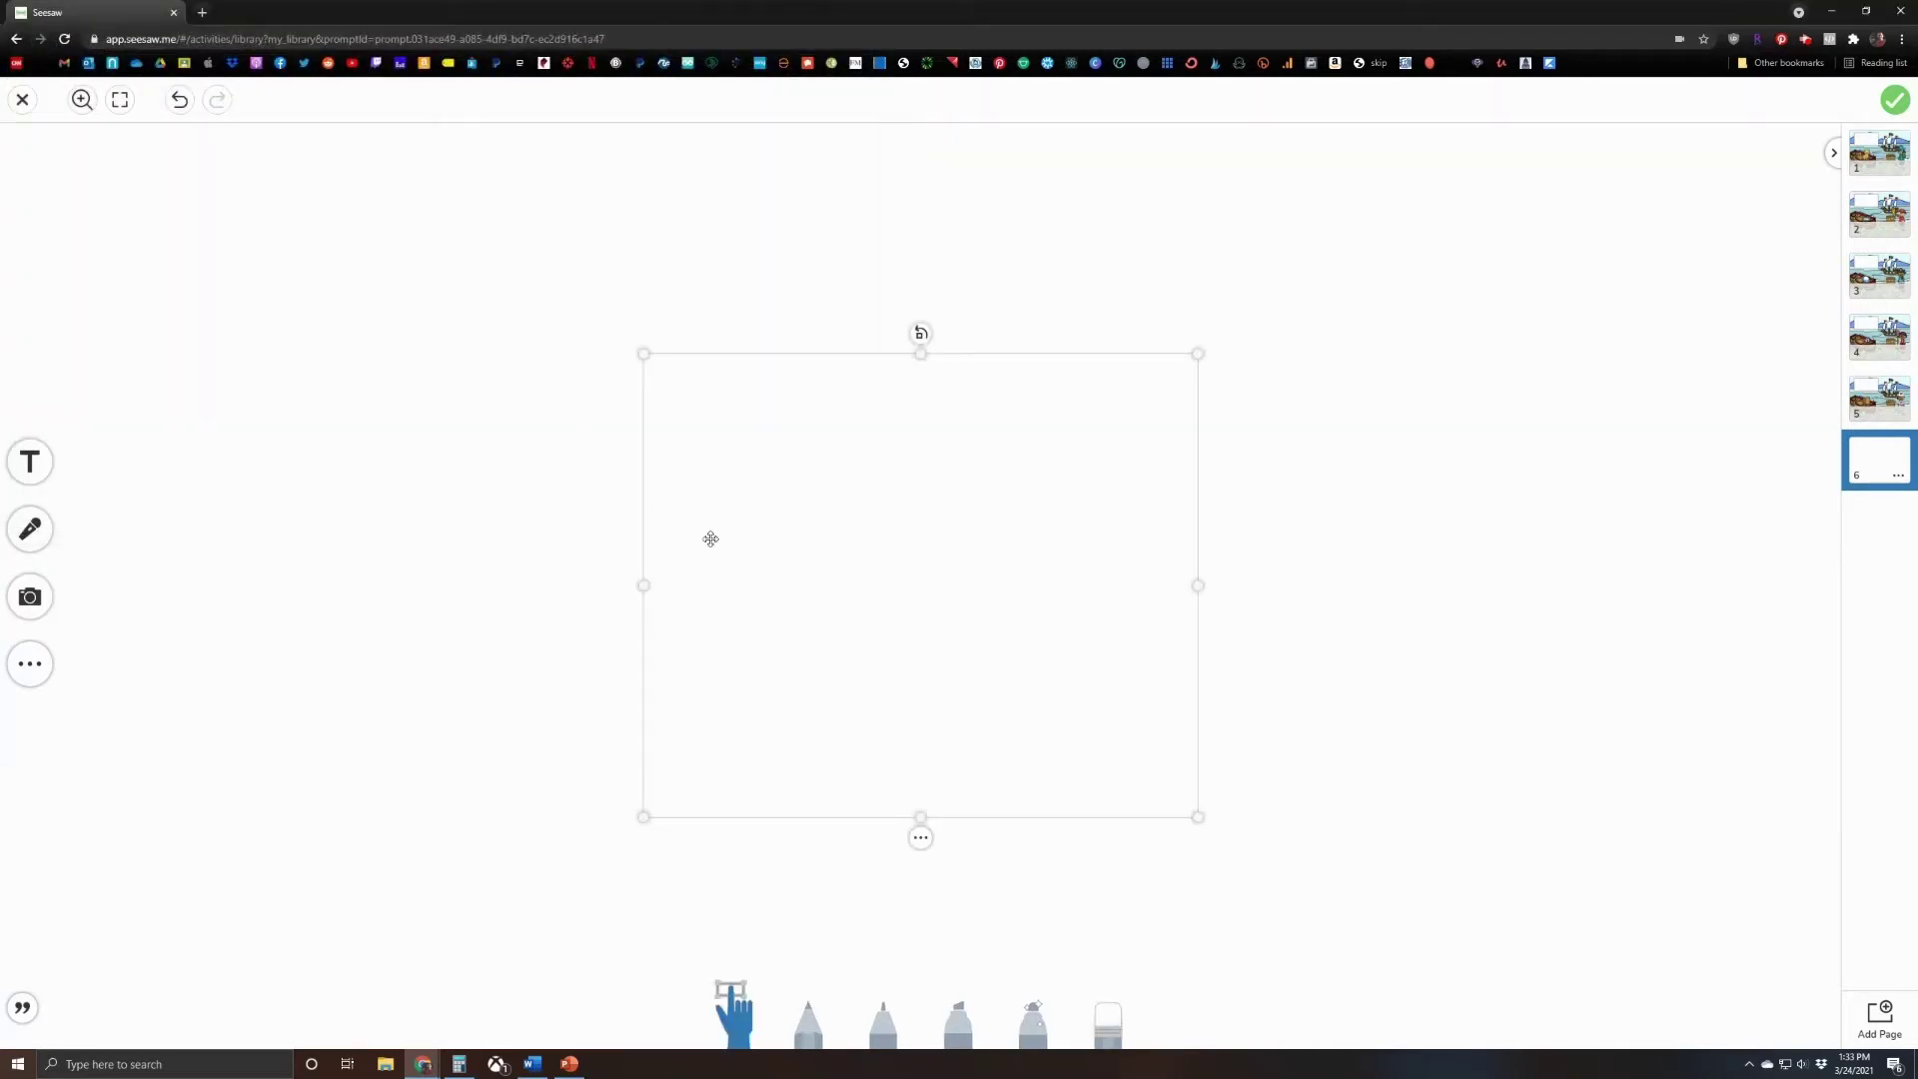
pyautogui.click(899, 524)
pyautogui.click(884, 431)
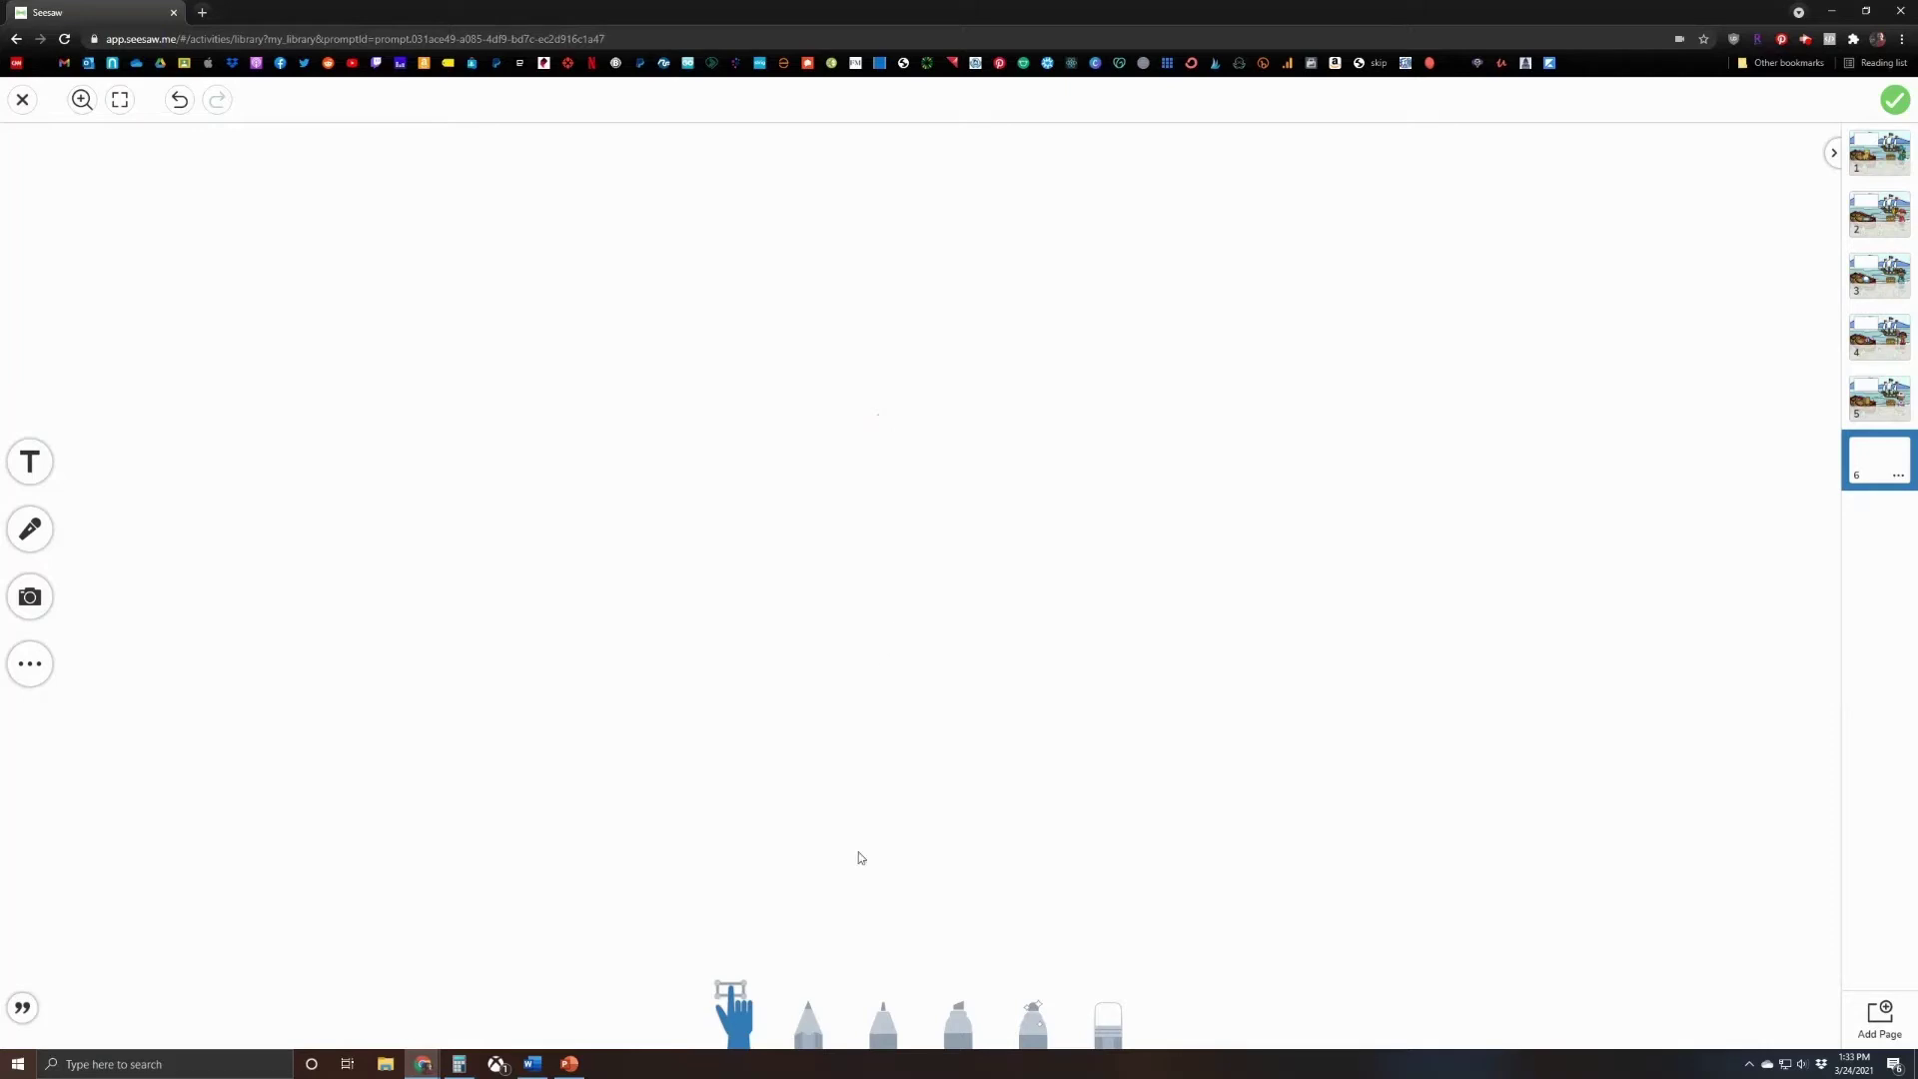
# Switch to PowerPoint and draw a rectangle about 1.44" high and 1.63" wide on the blank slide.
pyautogui.click(569, 1064)
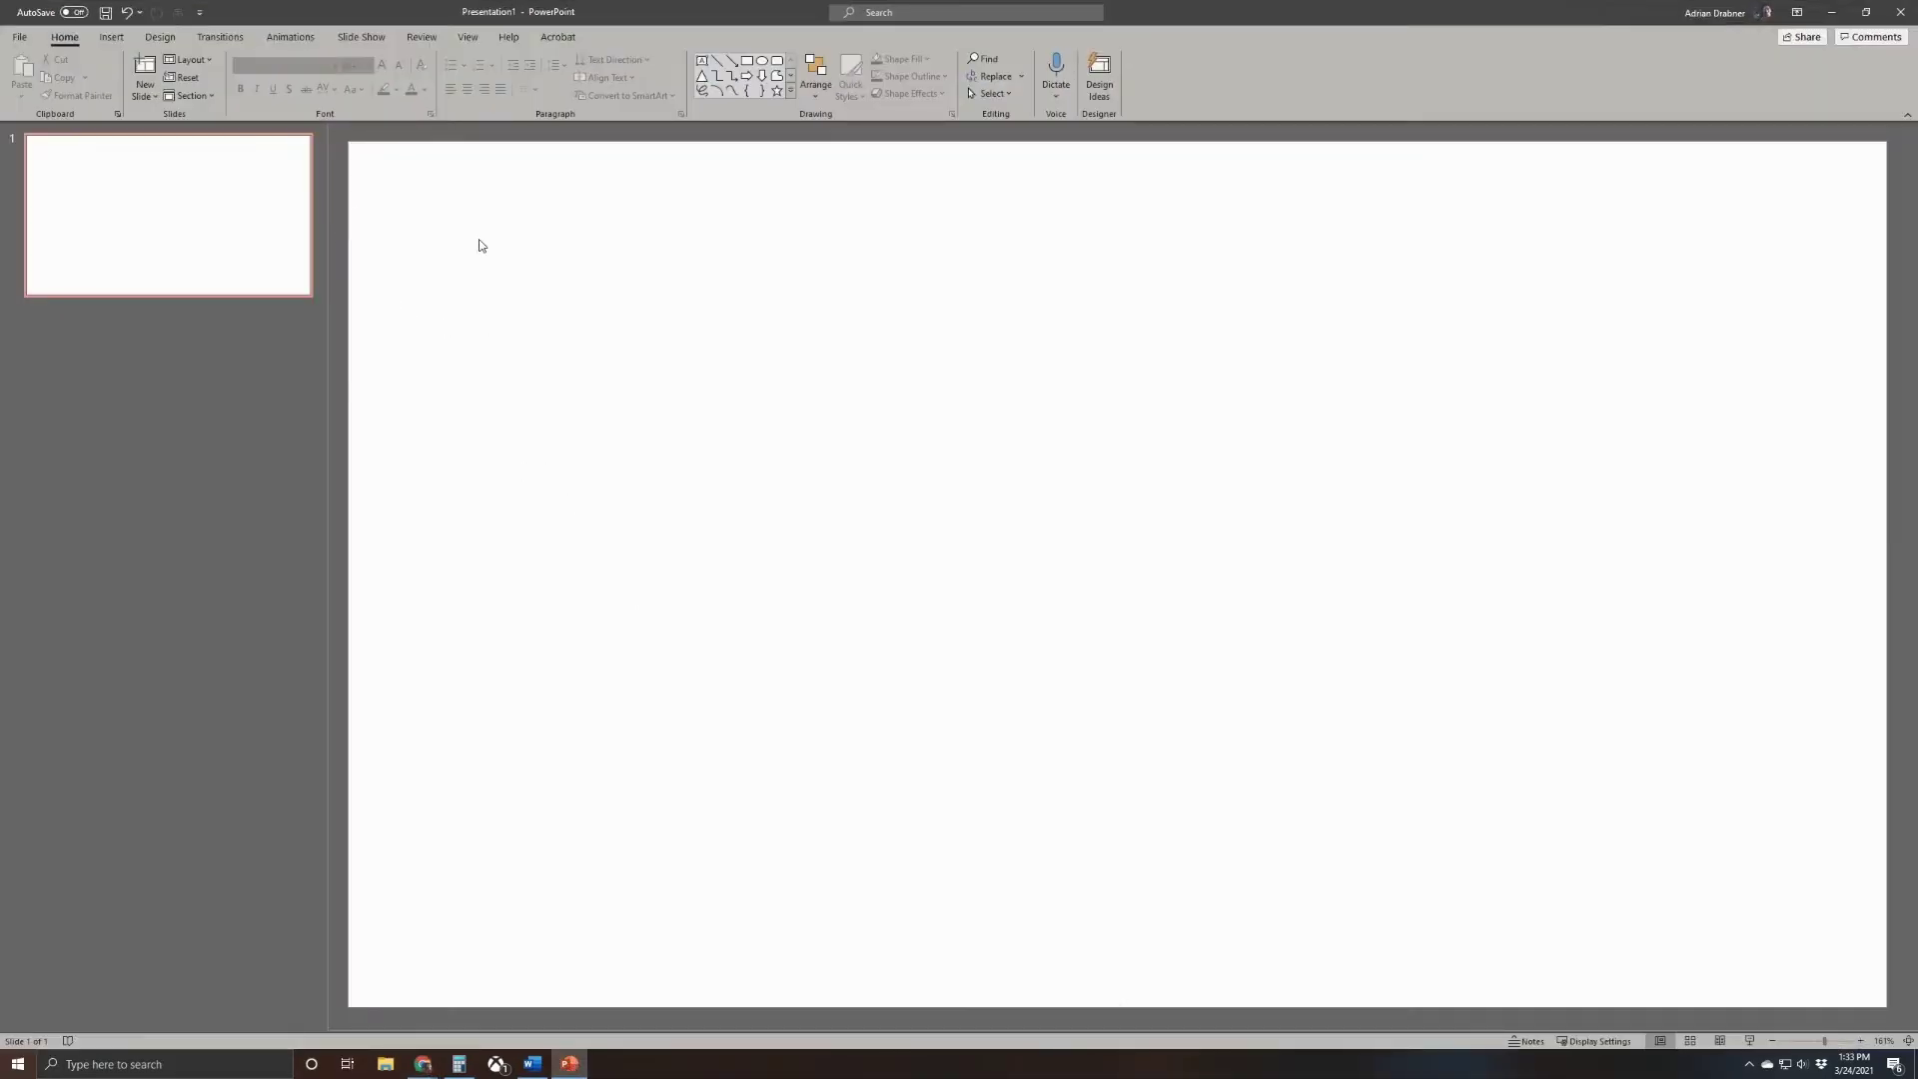
pyautogui.click(111, 37)
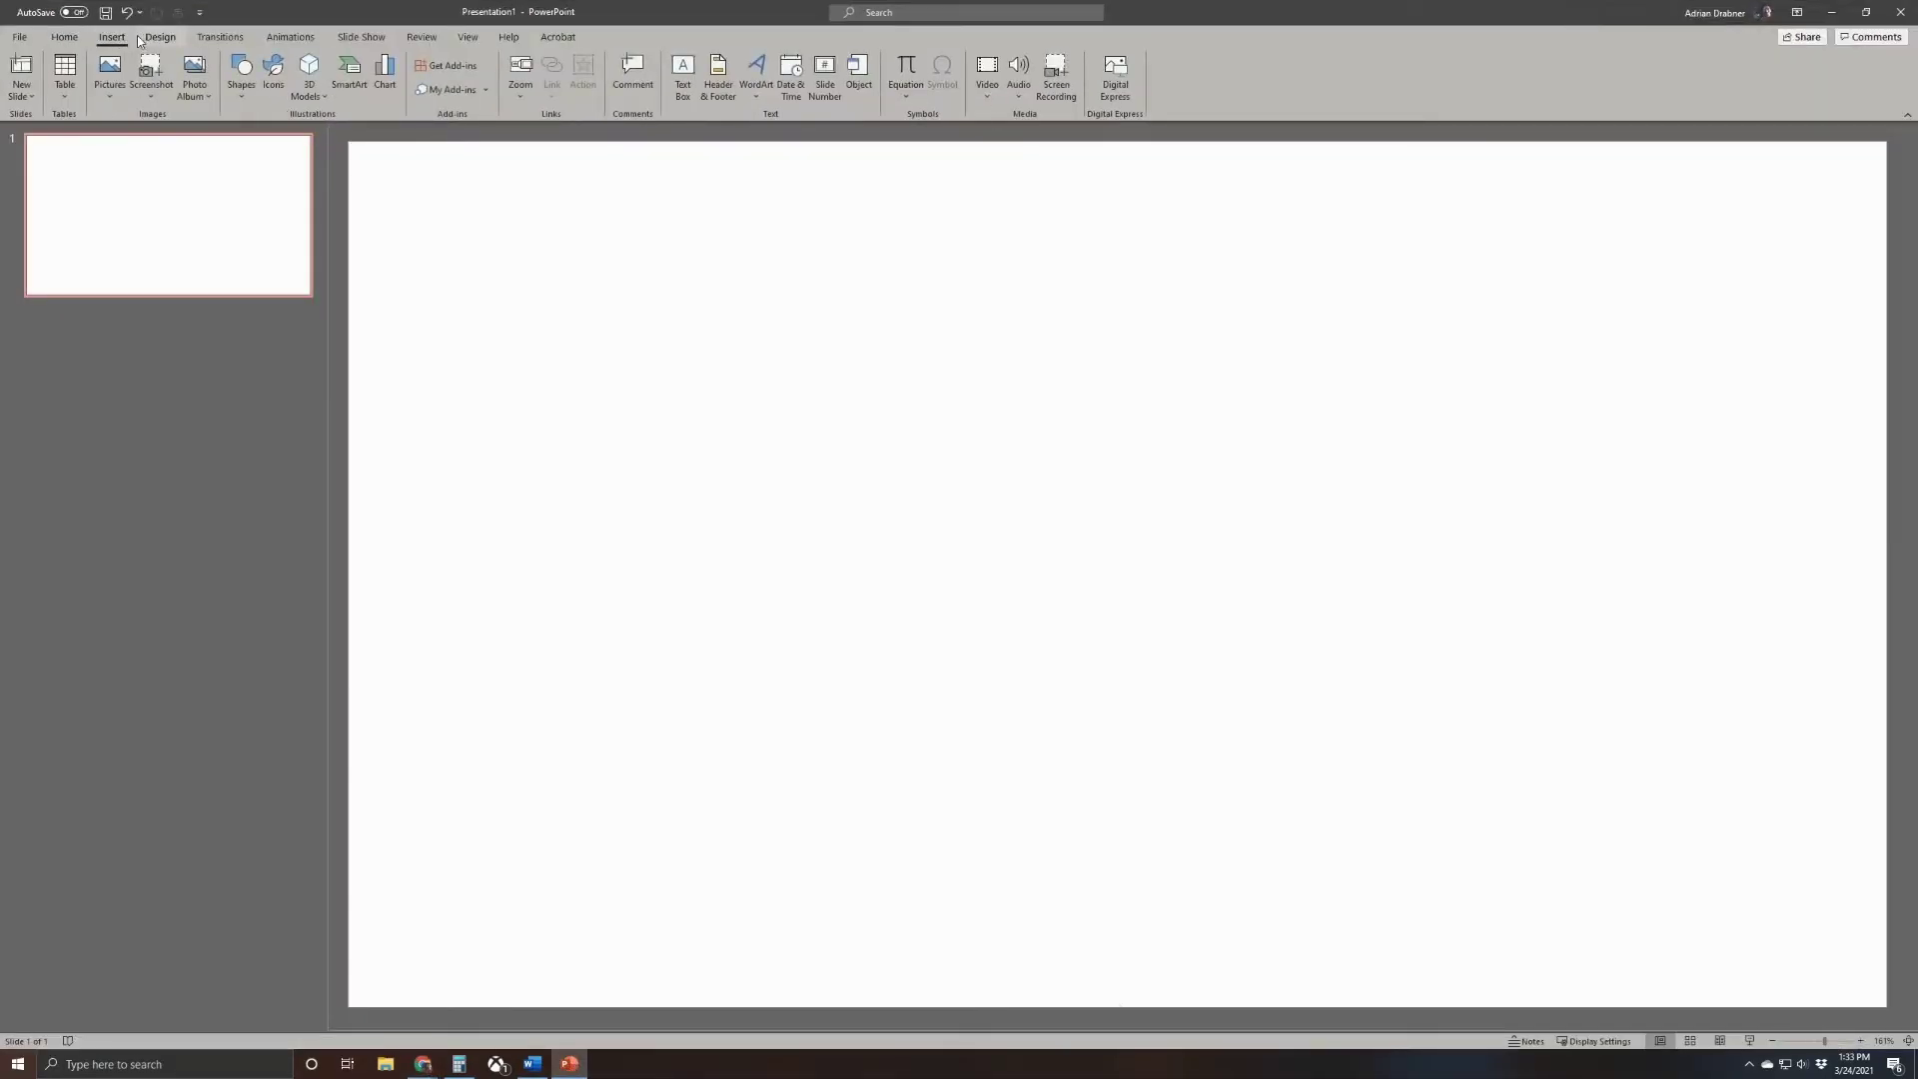
pyautogui.click(244, 95)
pyautogui.click(282, 140)
pyautogui.moveTo(718, 388); pyautogui.dragTo(906, 555)
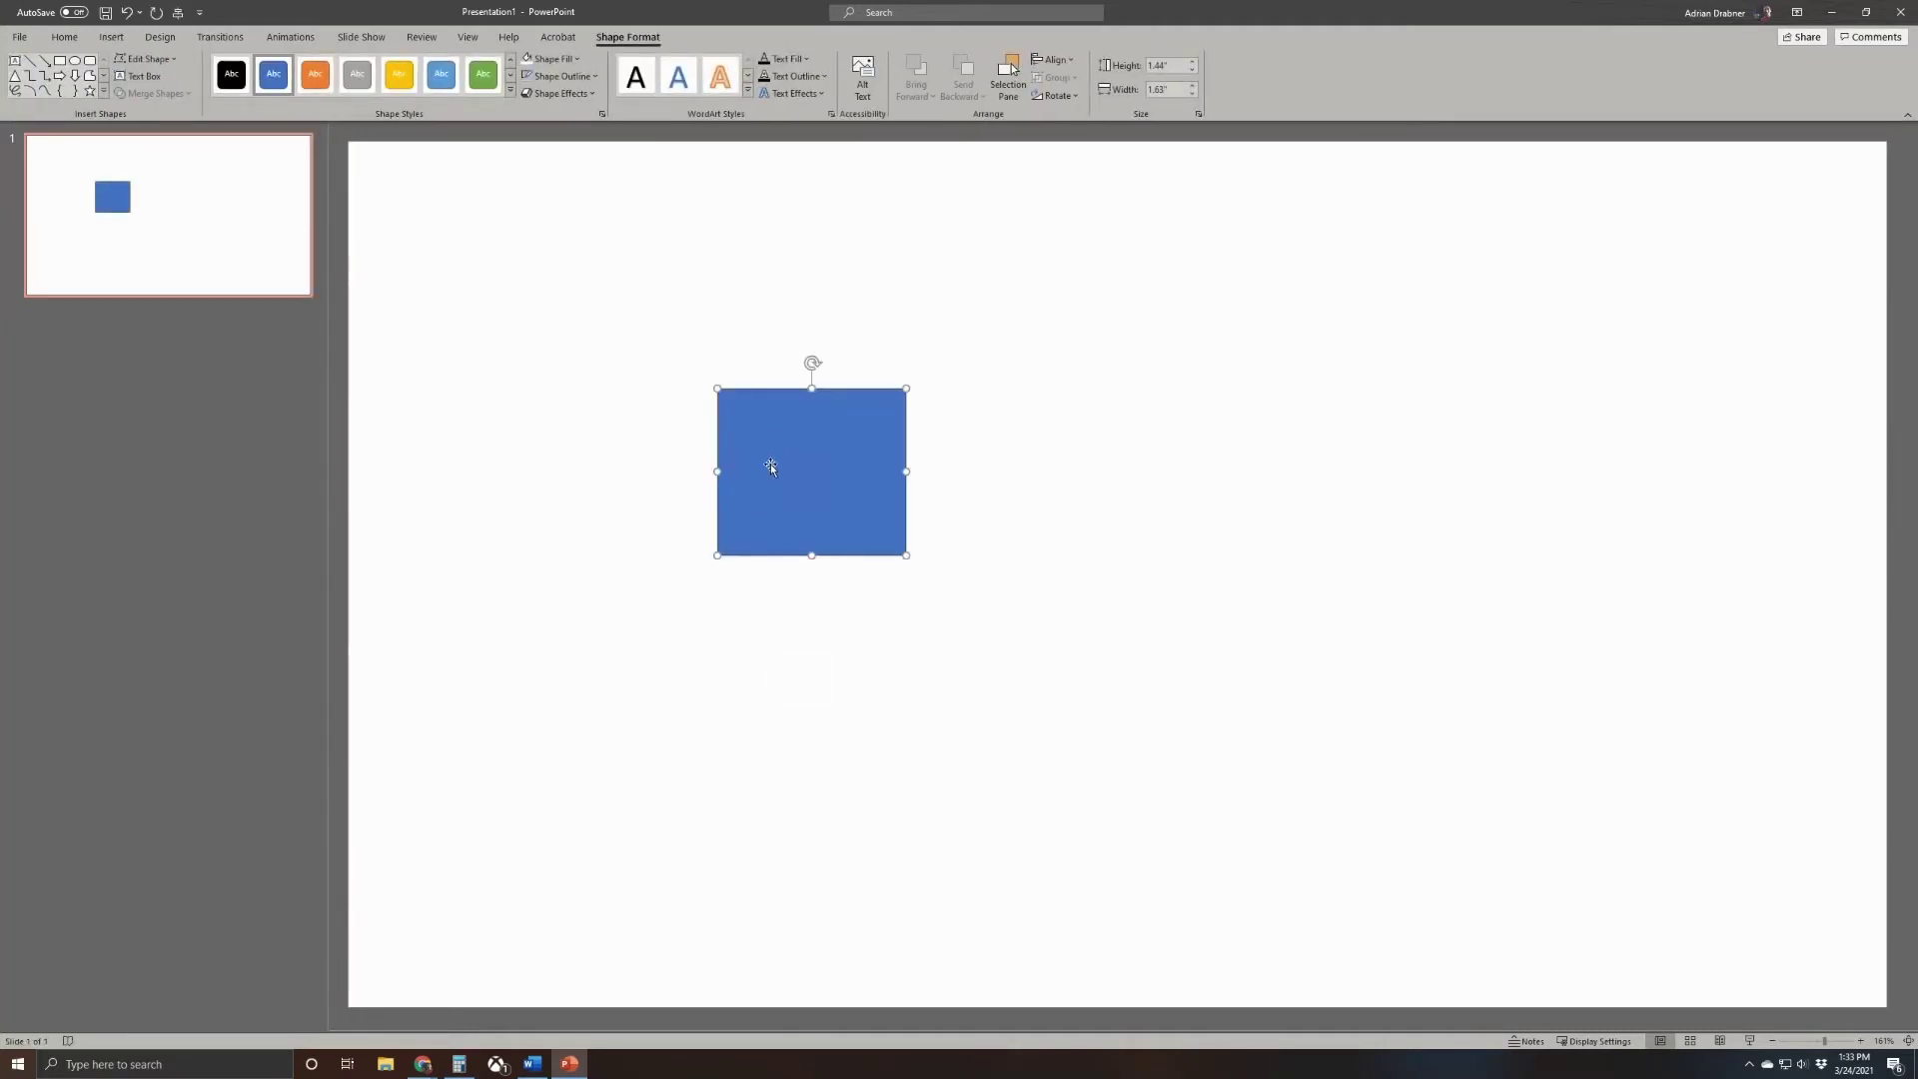
pyautogui.moveTo(821, 486); pyautogui.dragTo(840, 471)
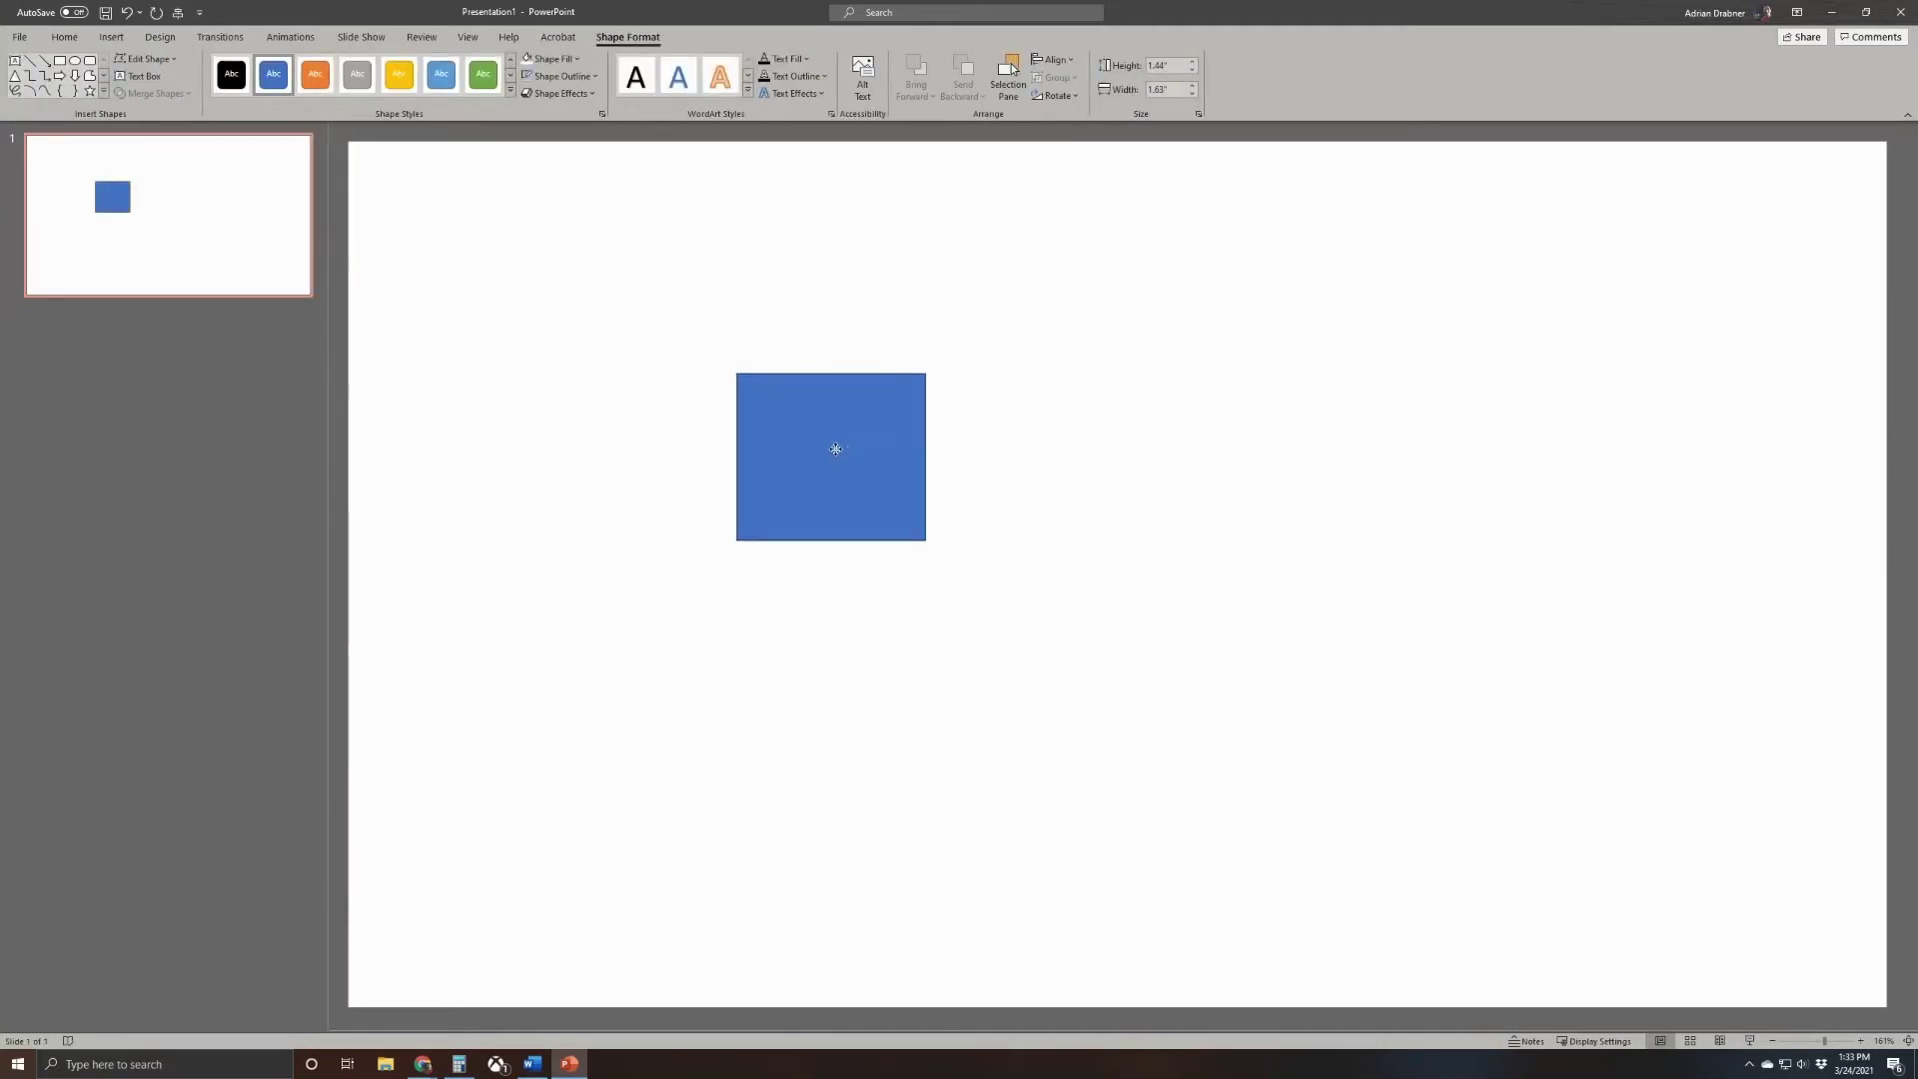
# Remove the rectangle's blue fill and its outline.
pyautogui.click(577, 60)
pyautogui.click(559, 220)
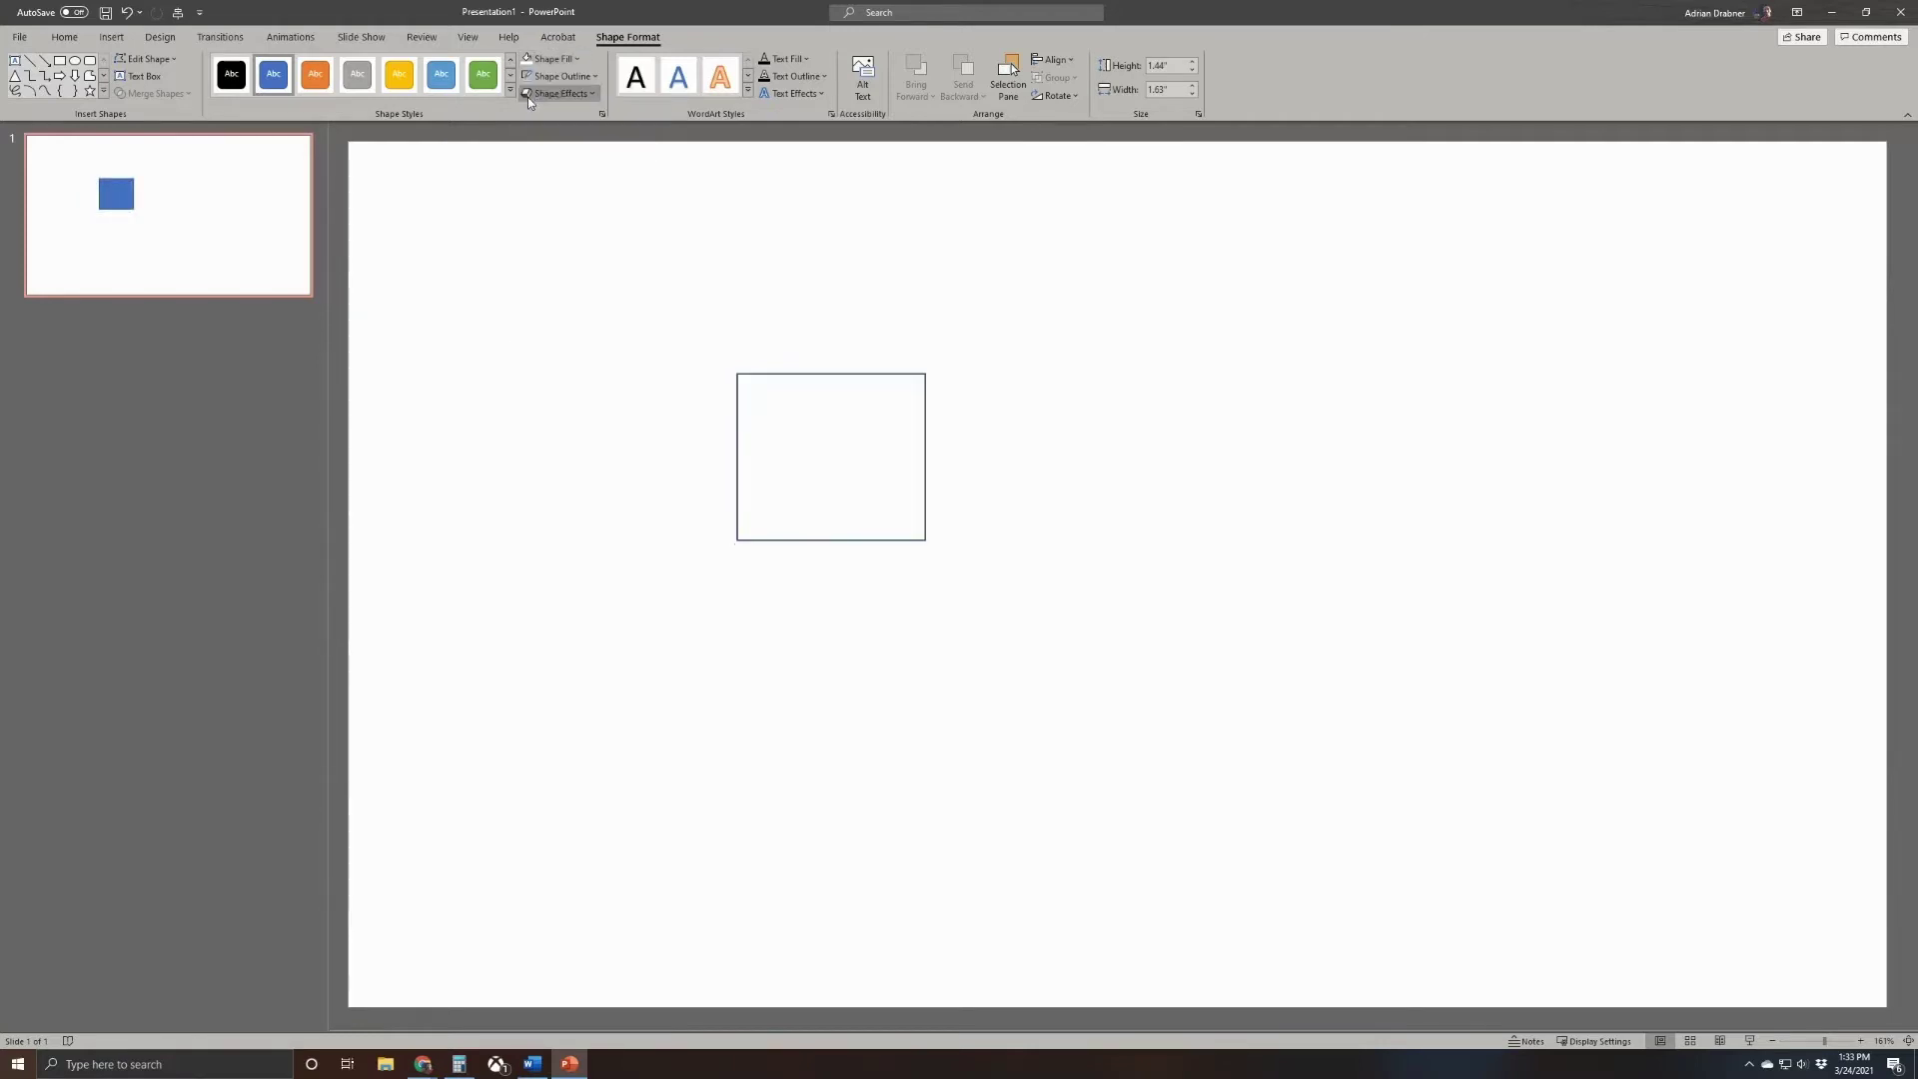
pyautogui.click(562, 76)
pyautogui.click(569, 241)
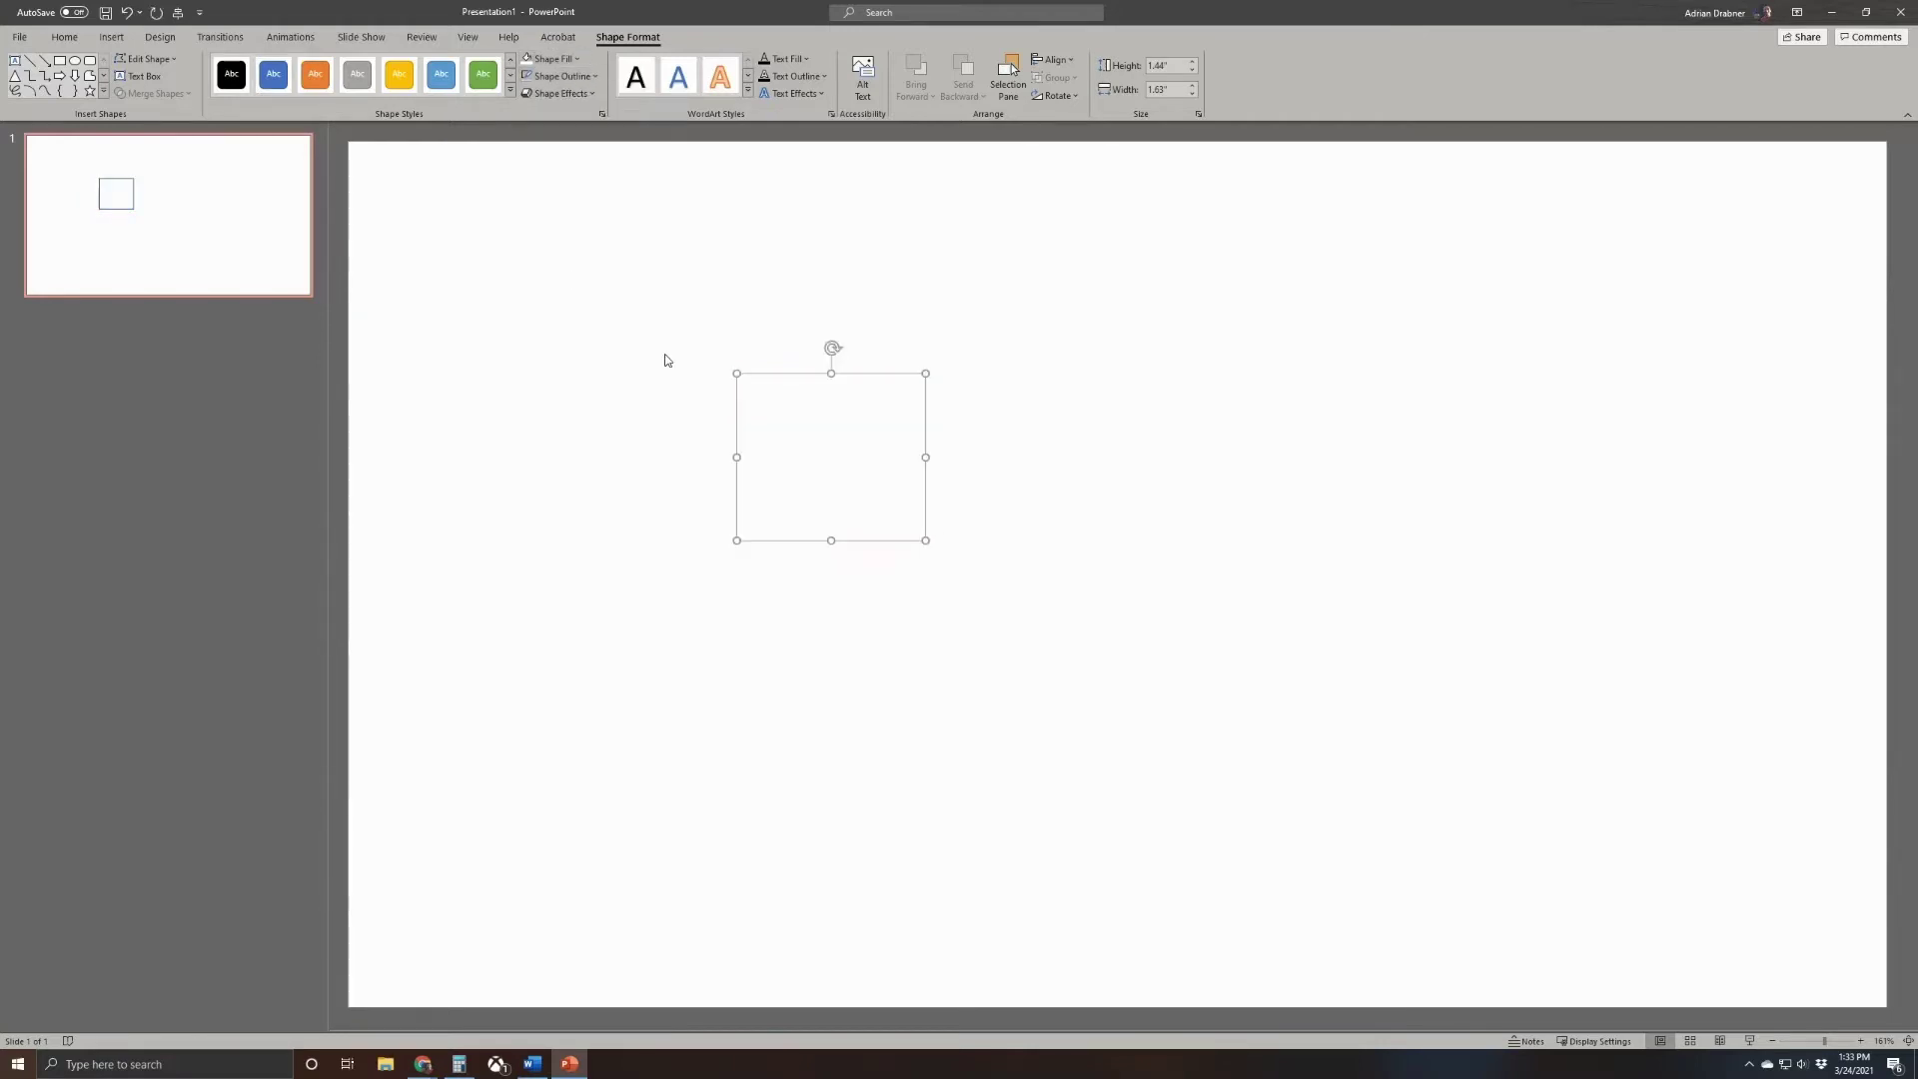
# Save the rectangle as a PNG picture named Picture1222.png in the Pictures folder and return to Seesaw.
pyautogui.rightClick(828, 471)
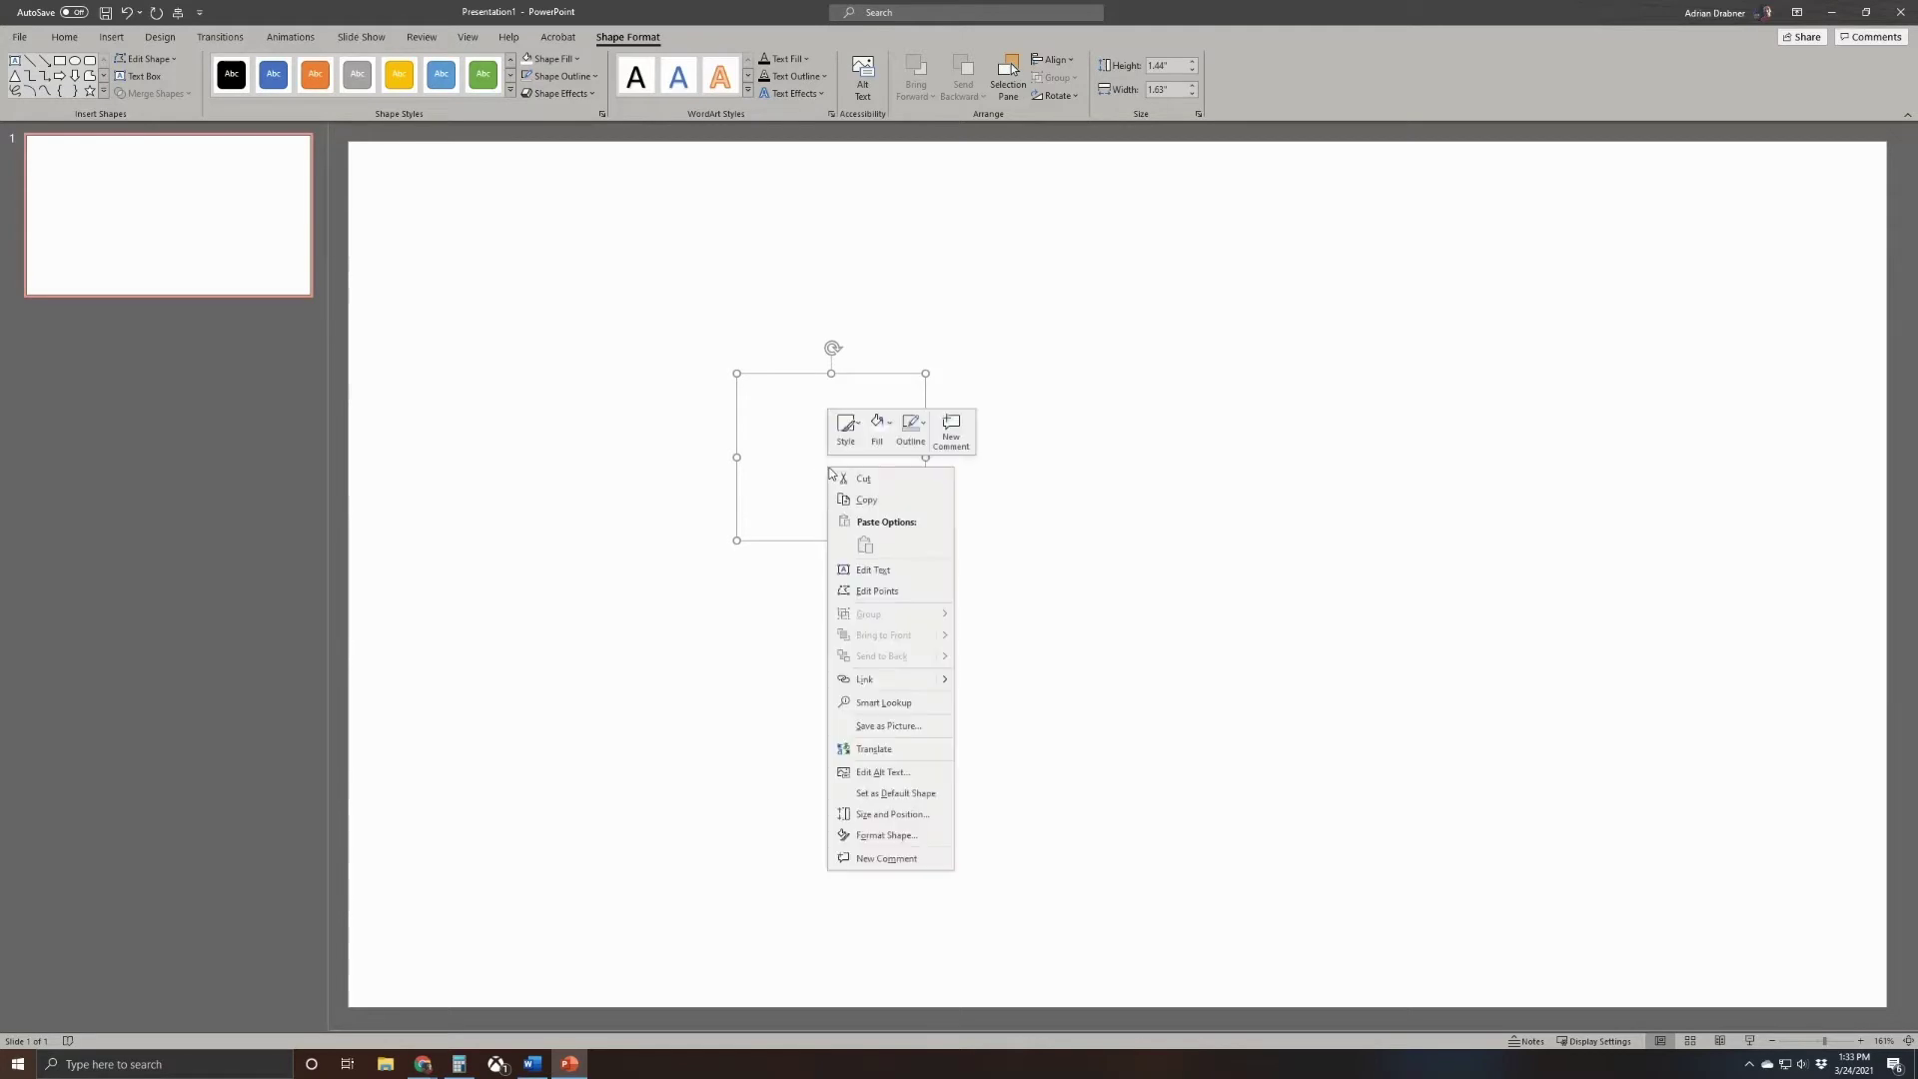
pyautogui.click(885, 726)
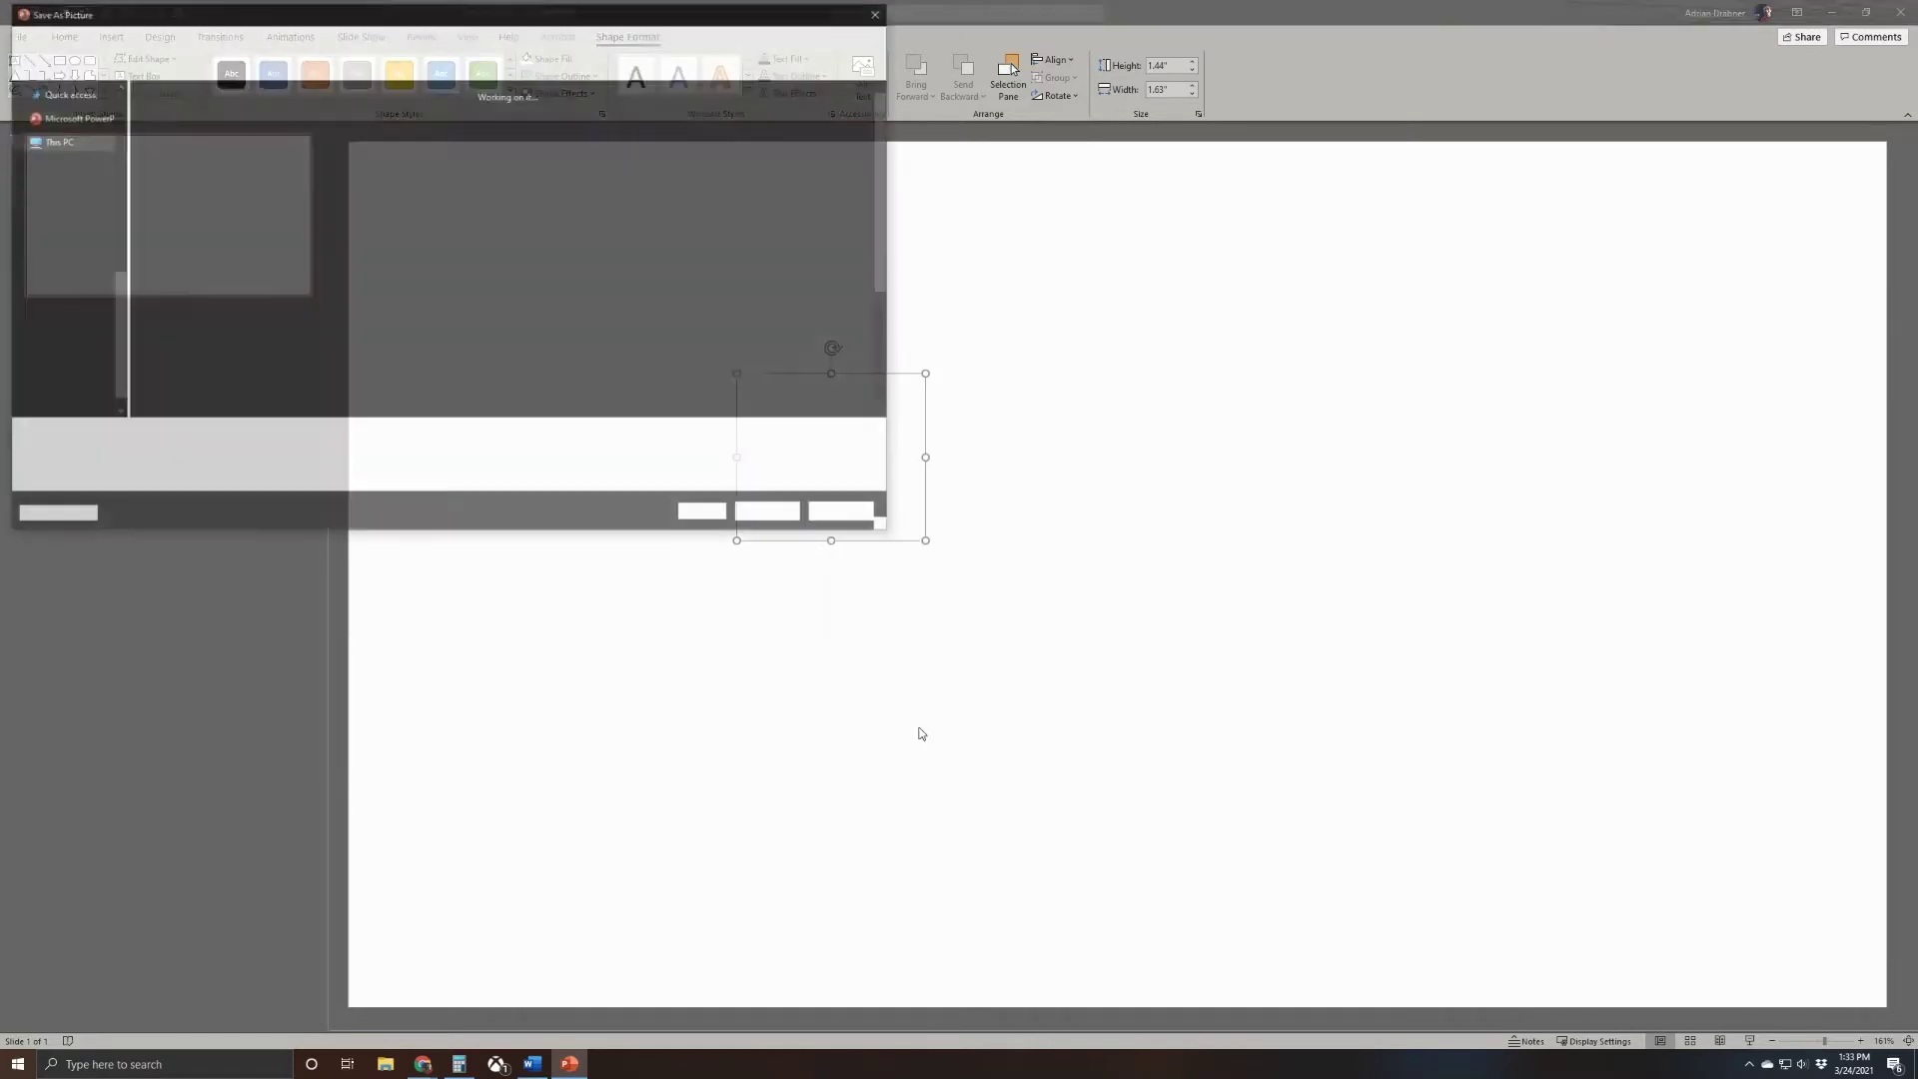
pyautogui.click(208, 437)
pyautogui.write('222')
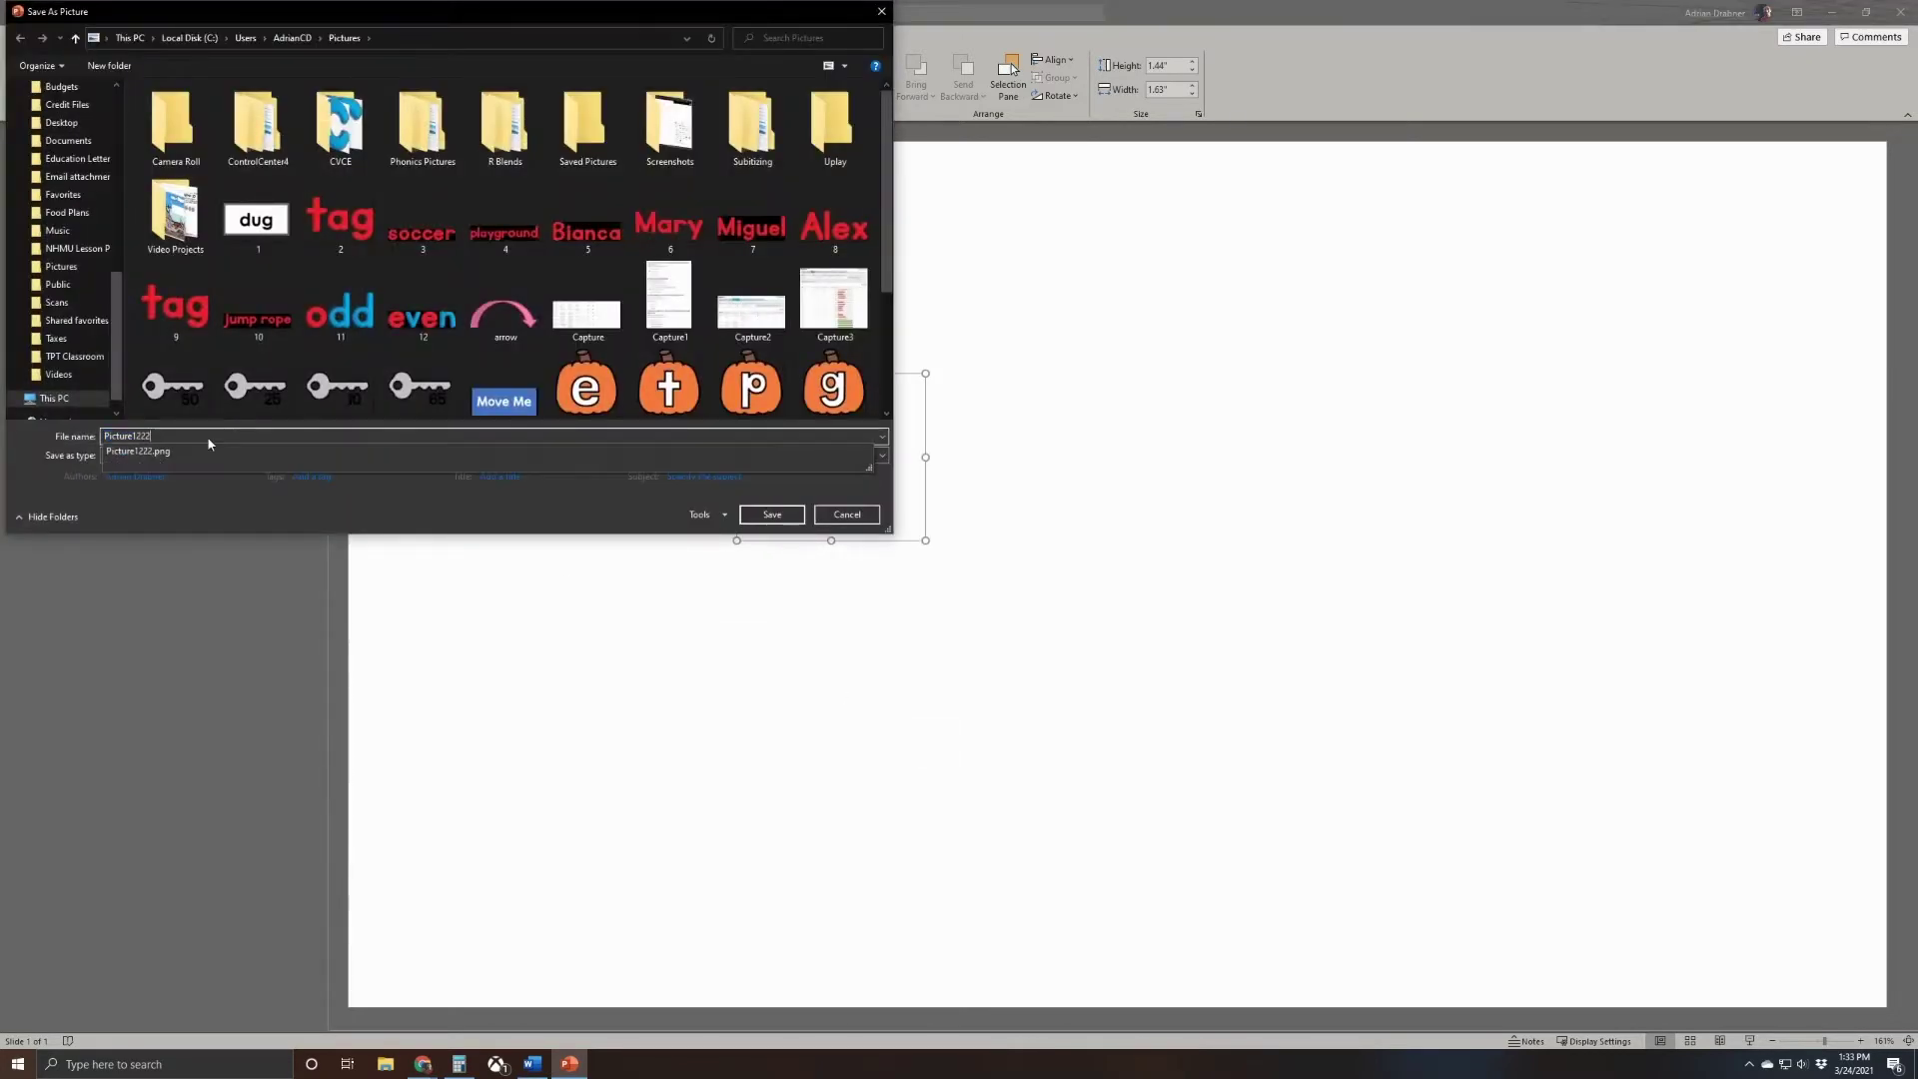
pyautogui.click(214, 451)
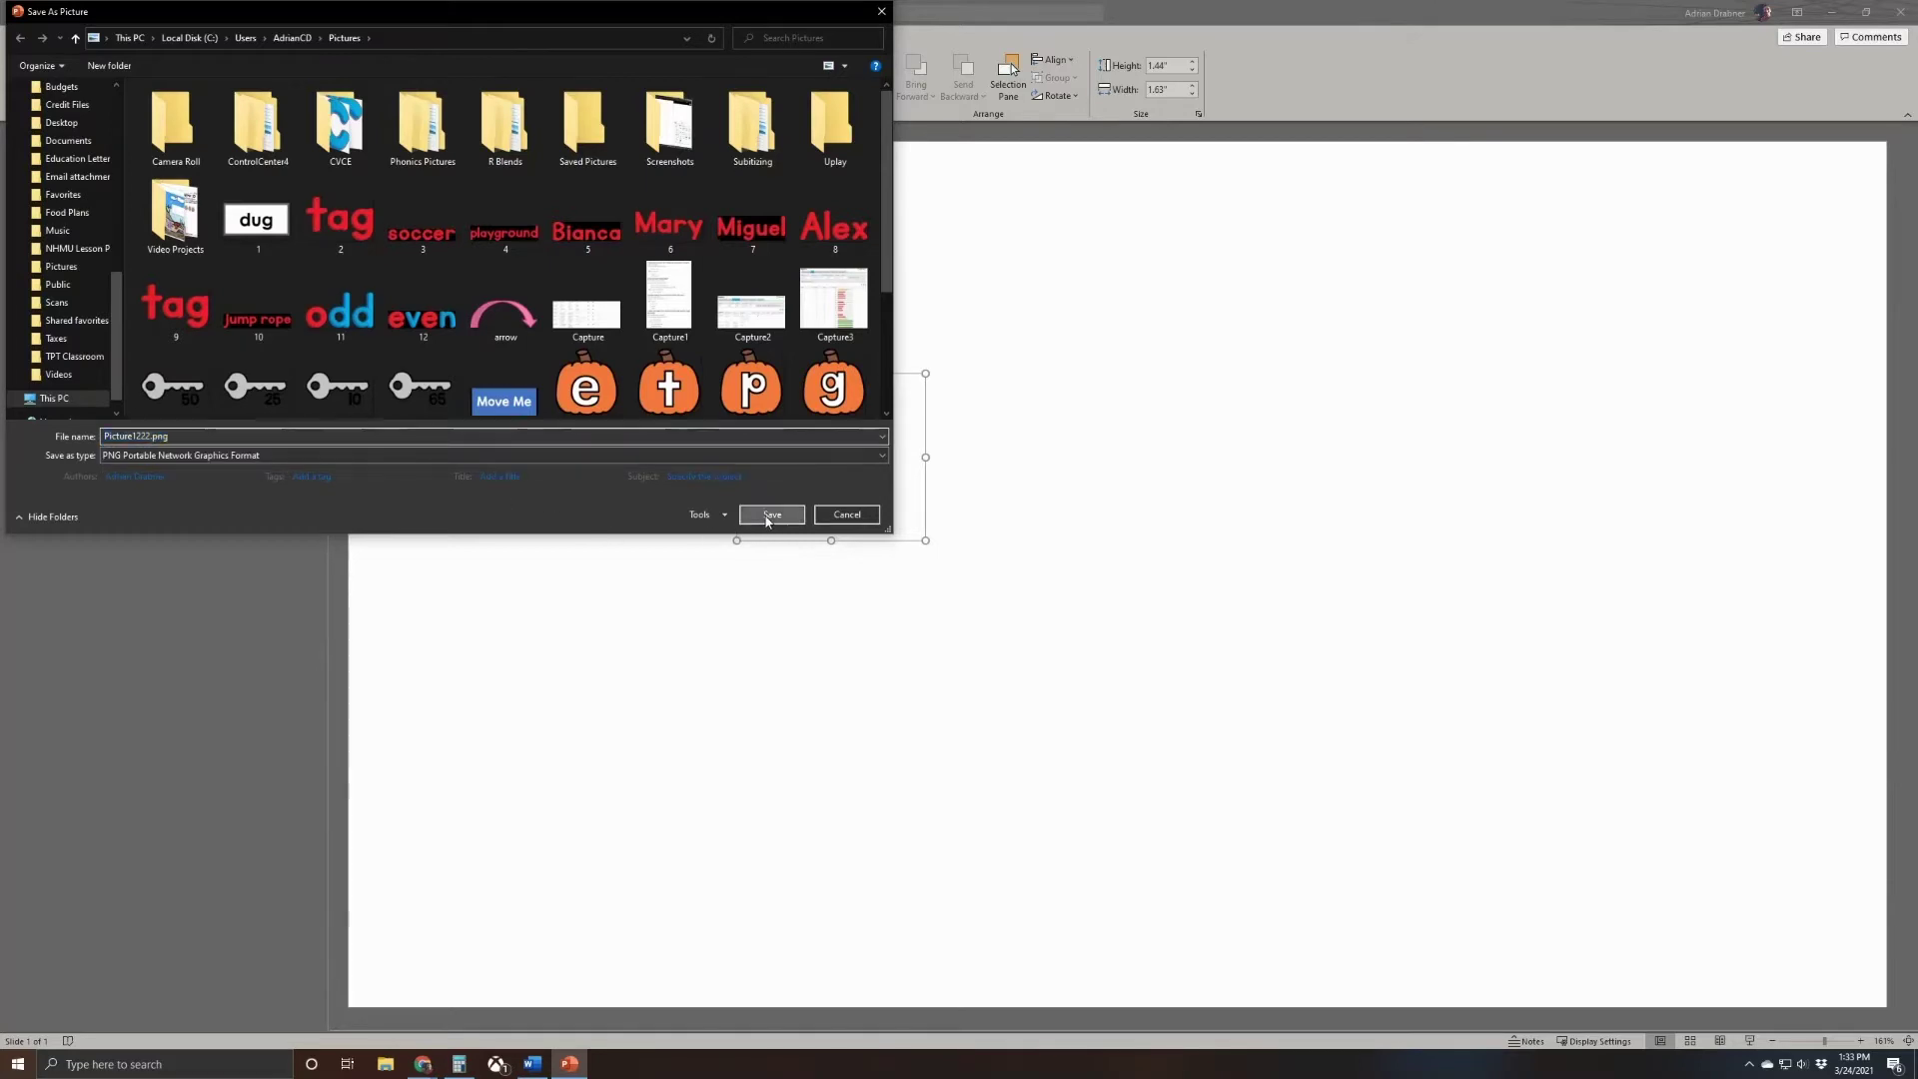
pyautogui.click(772, 515)
pyautogui.click(994, 532)
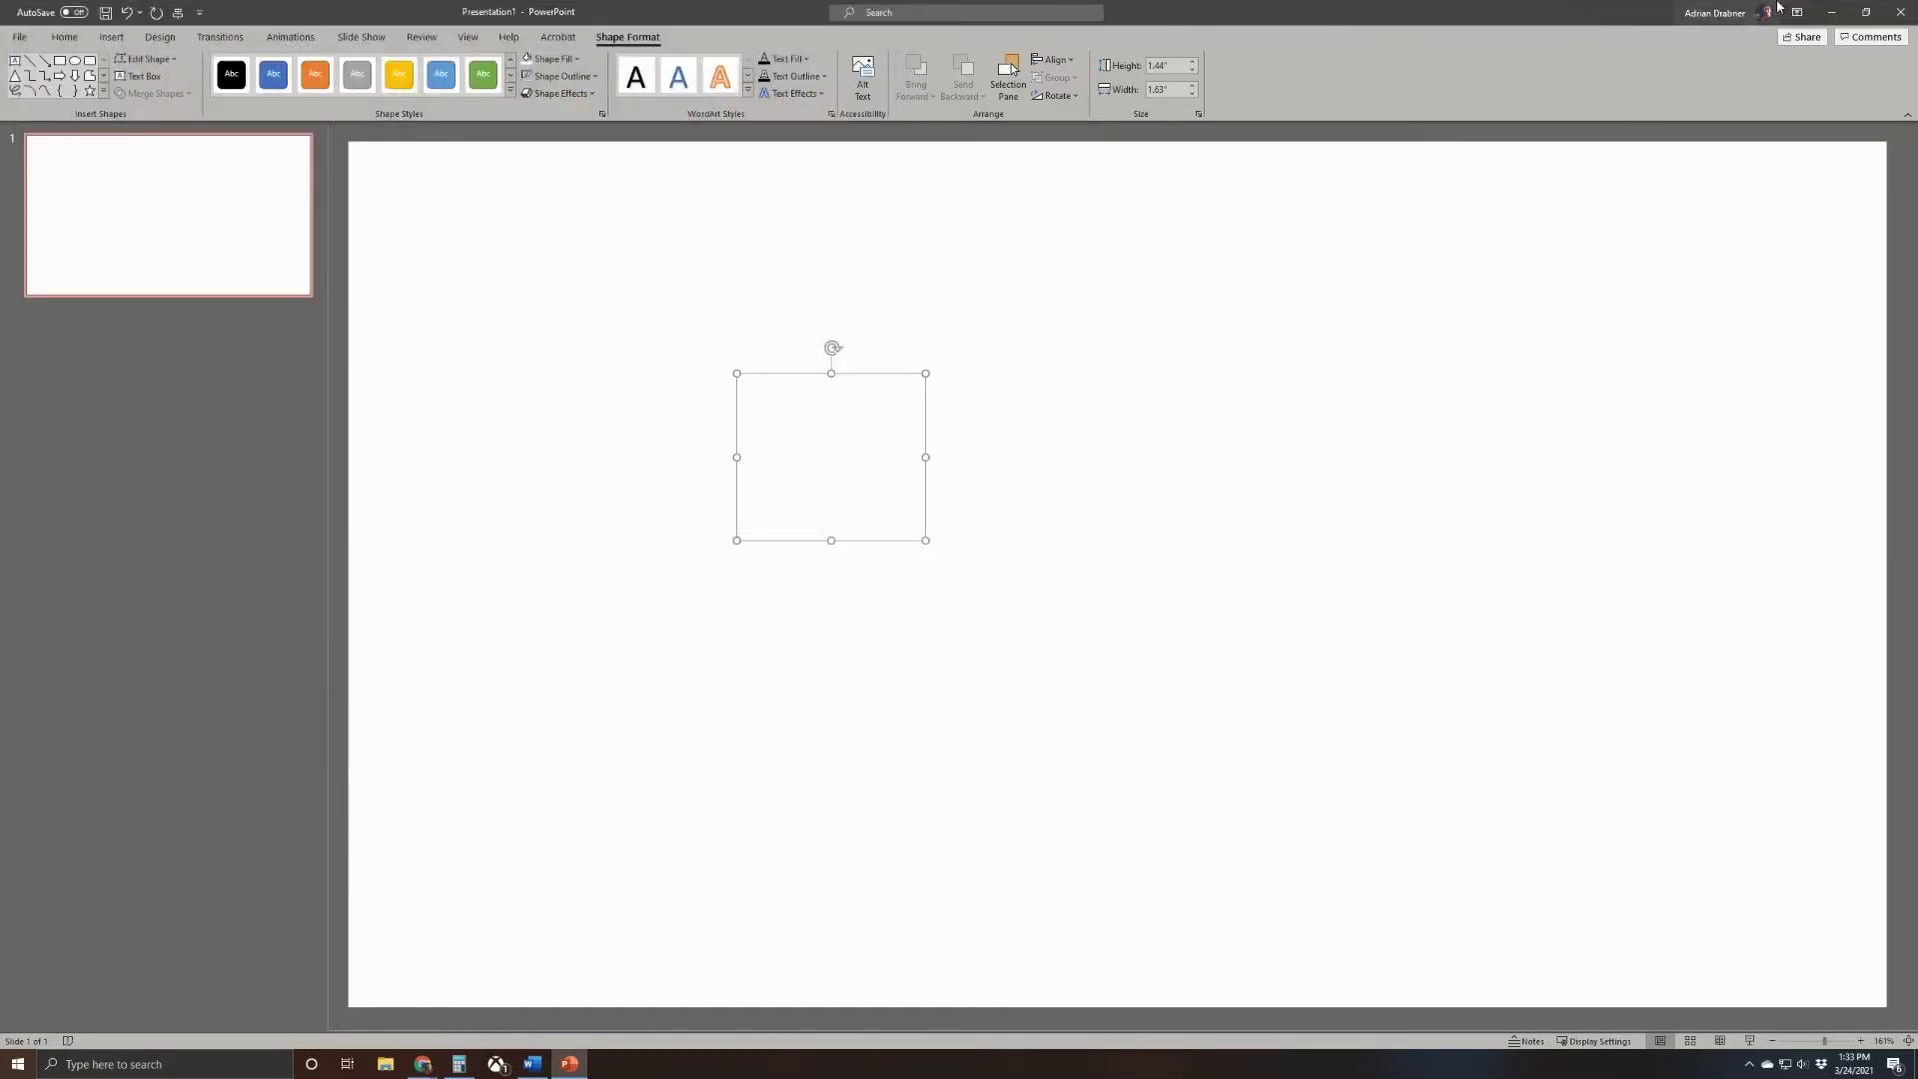
pyautogui.click(1832, 12)
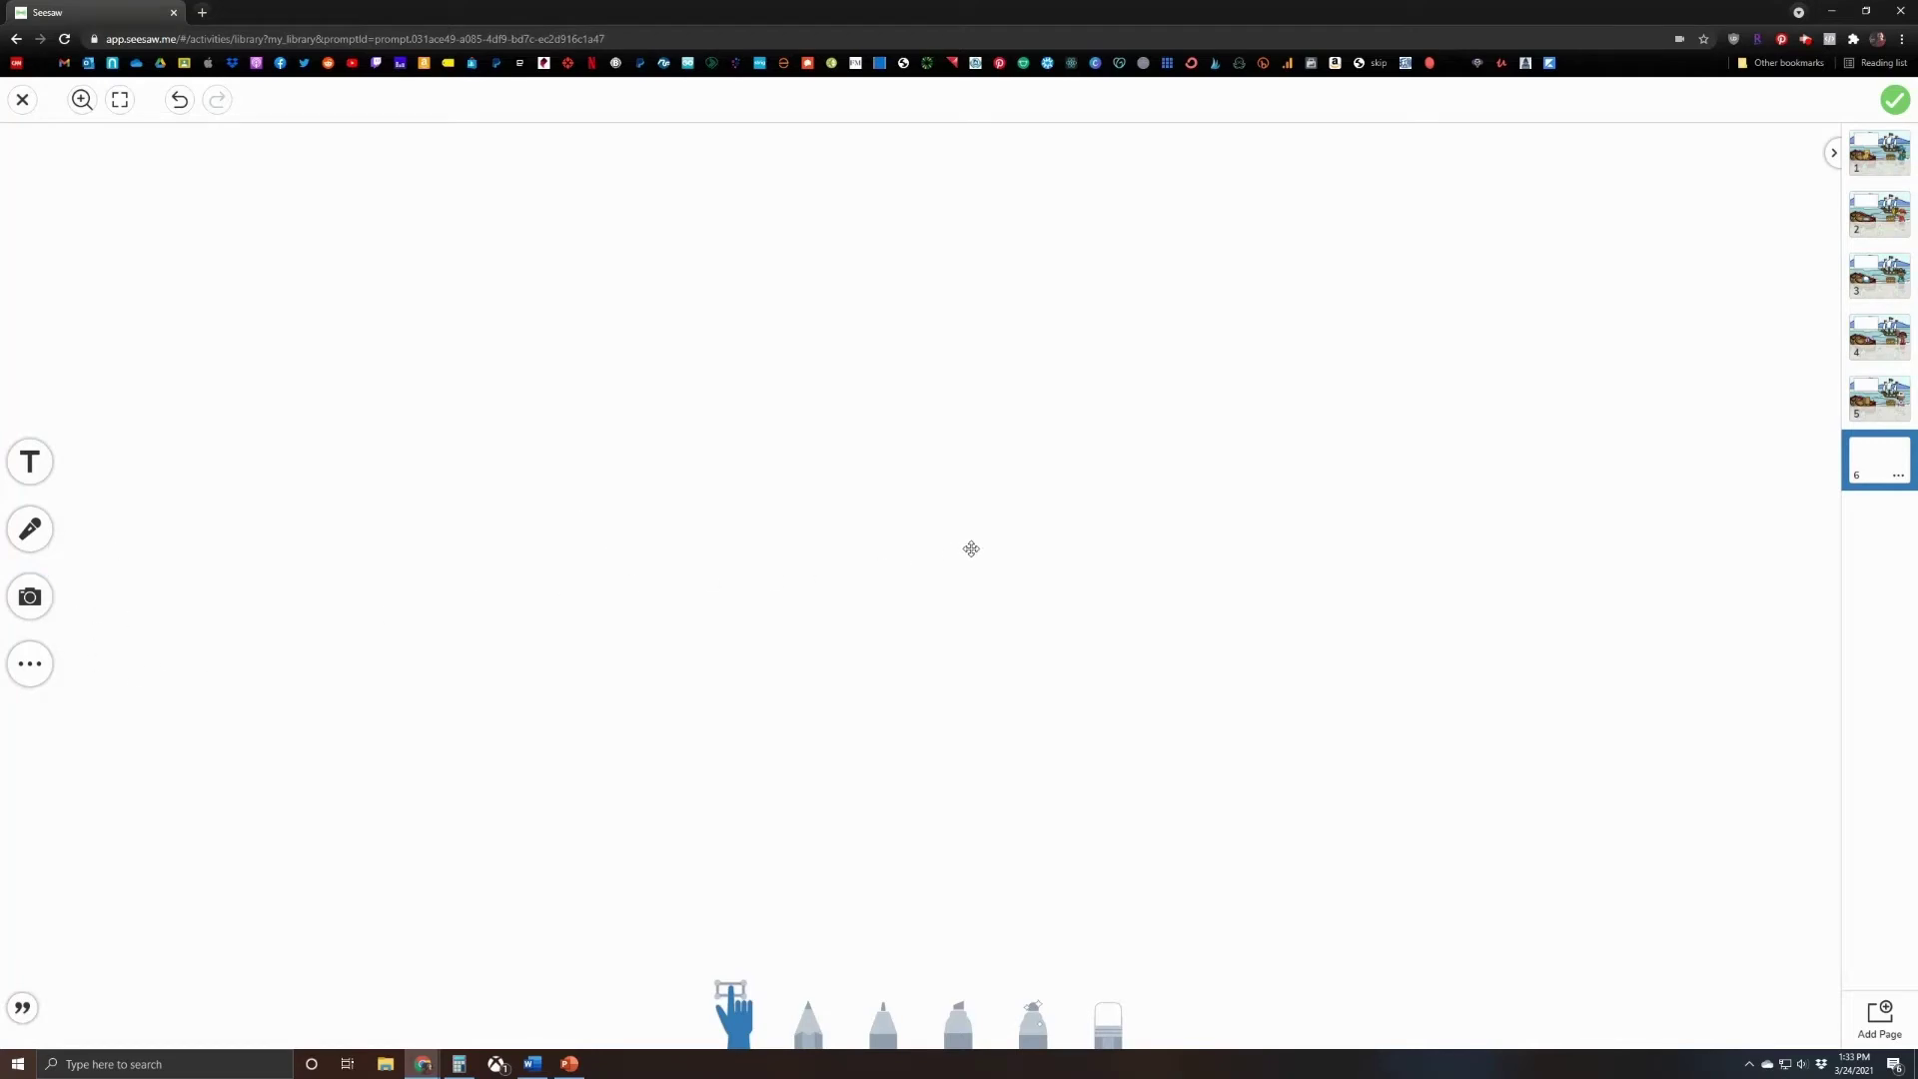
# Play the voice directions on page 1 and remove them from the background picture.
pyautogui.hotkey('ctrl', 'v')
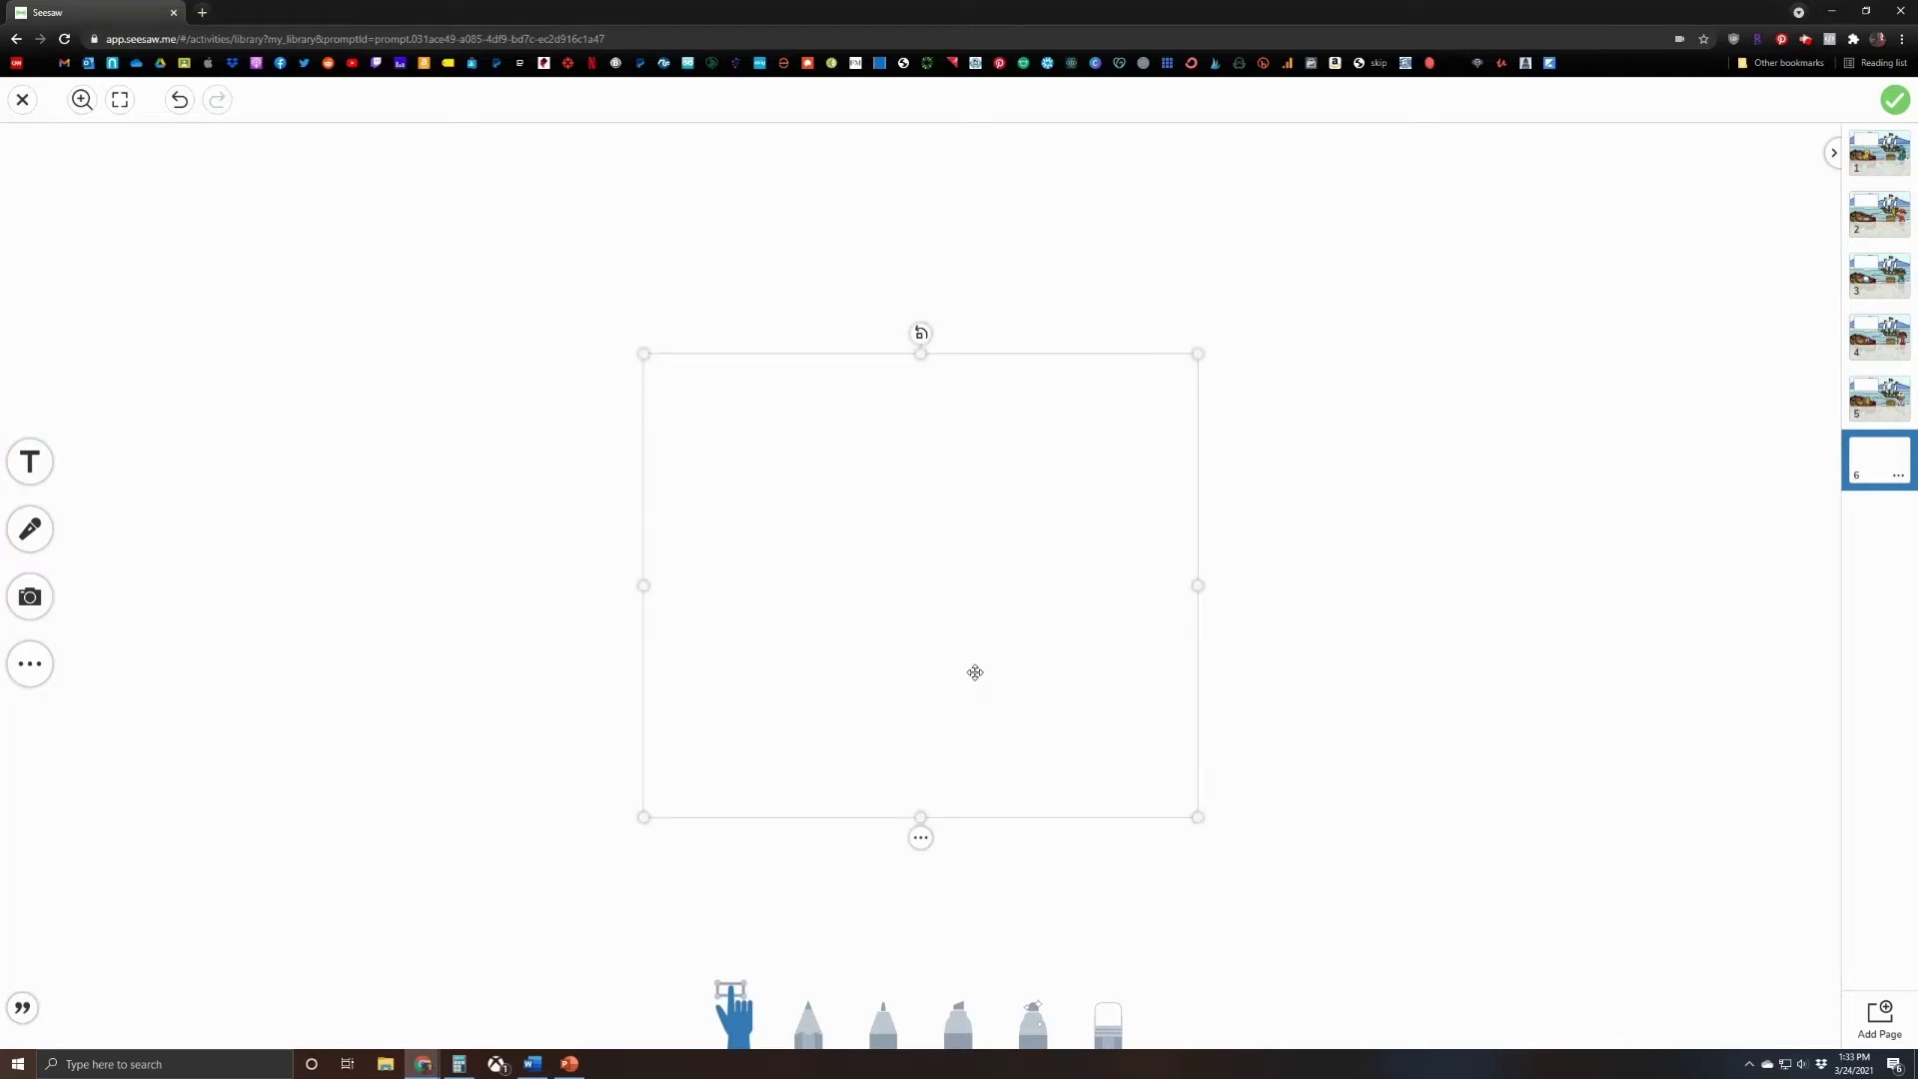
pyautogui.click(1879, 152)
pyautogui.click(60, 1009)
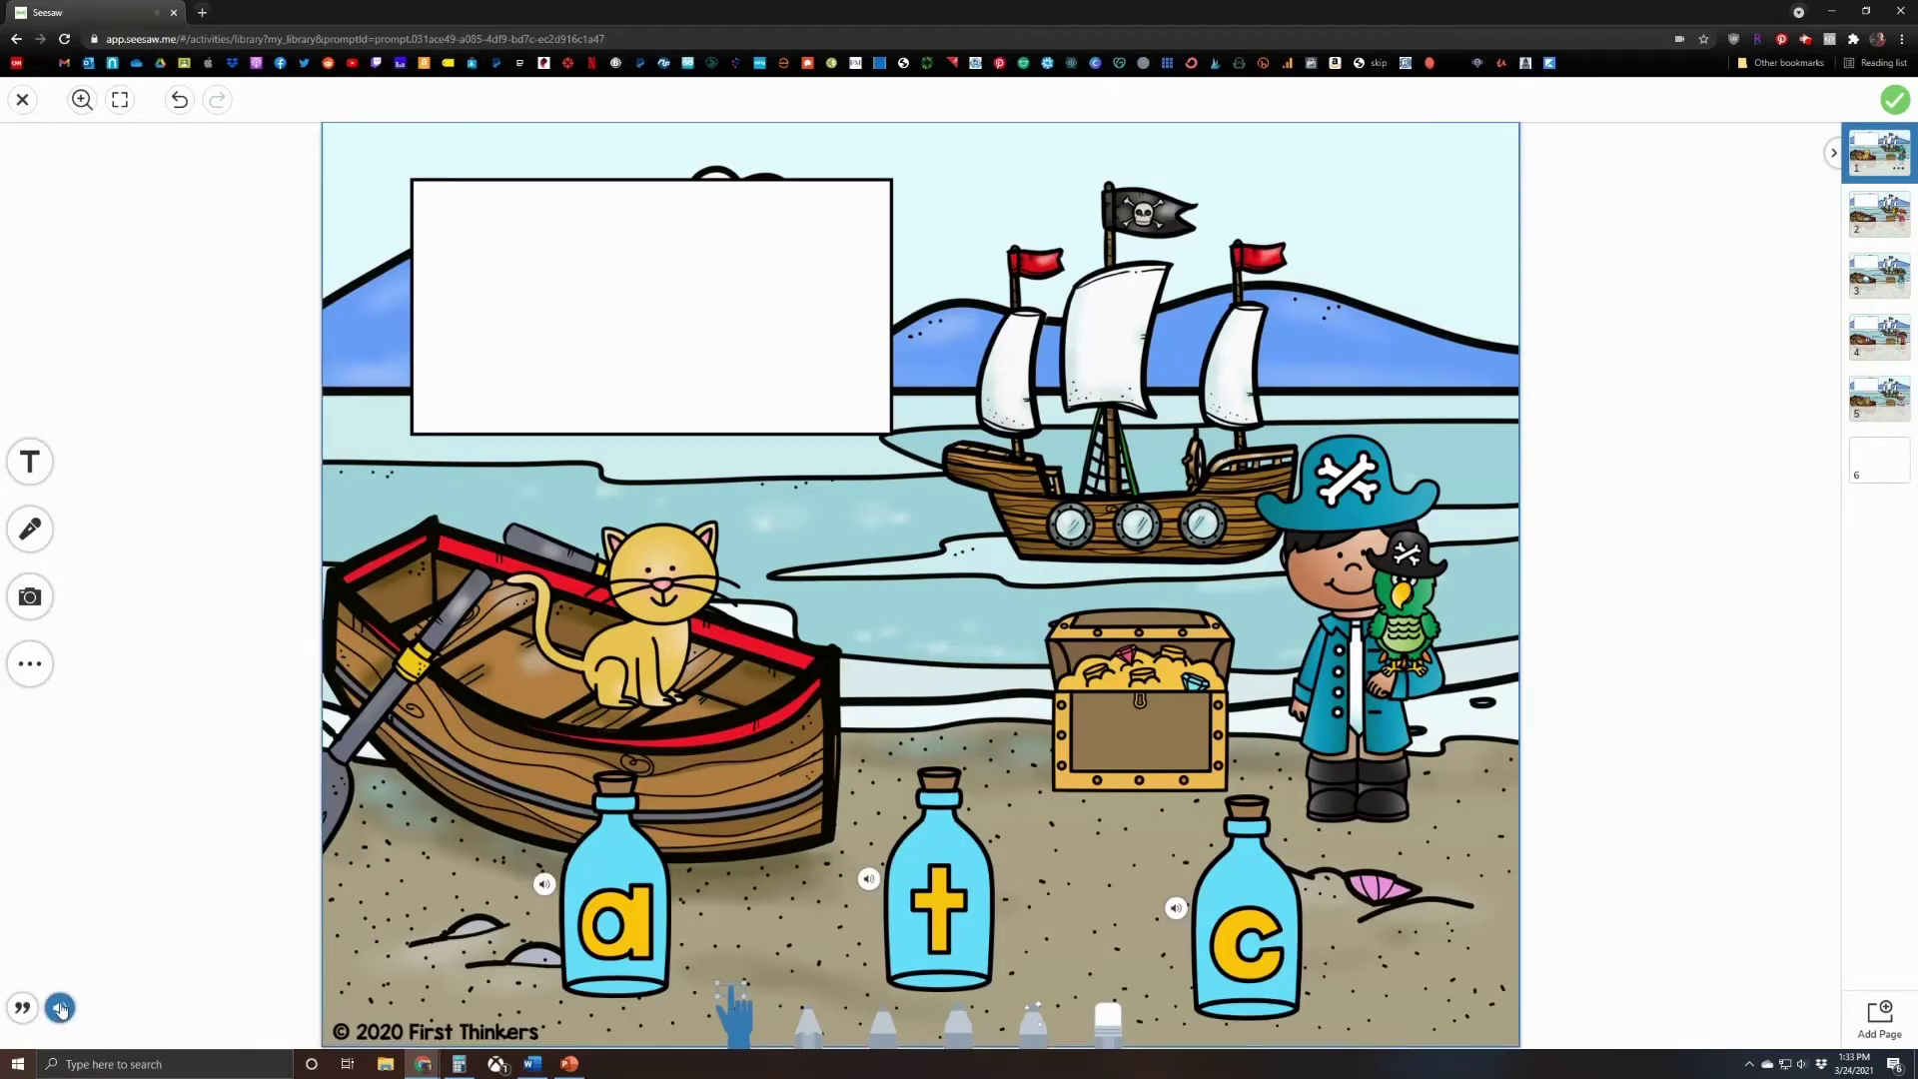
pyautogui.rightClick(921, 722)
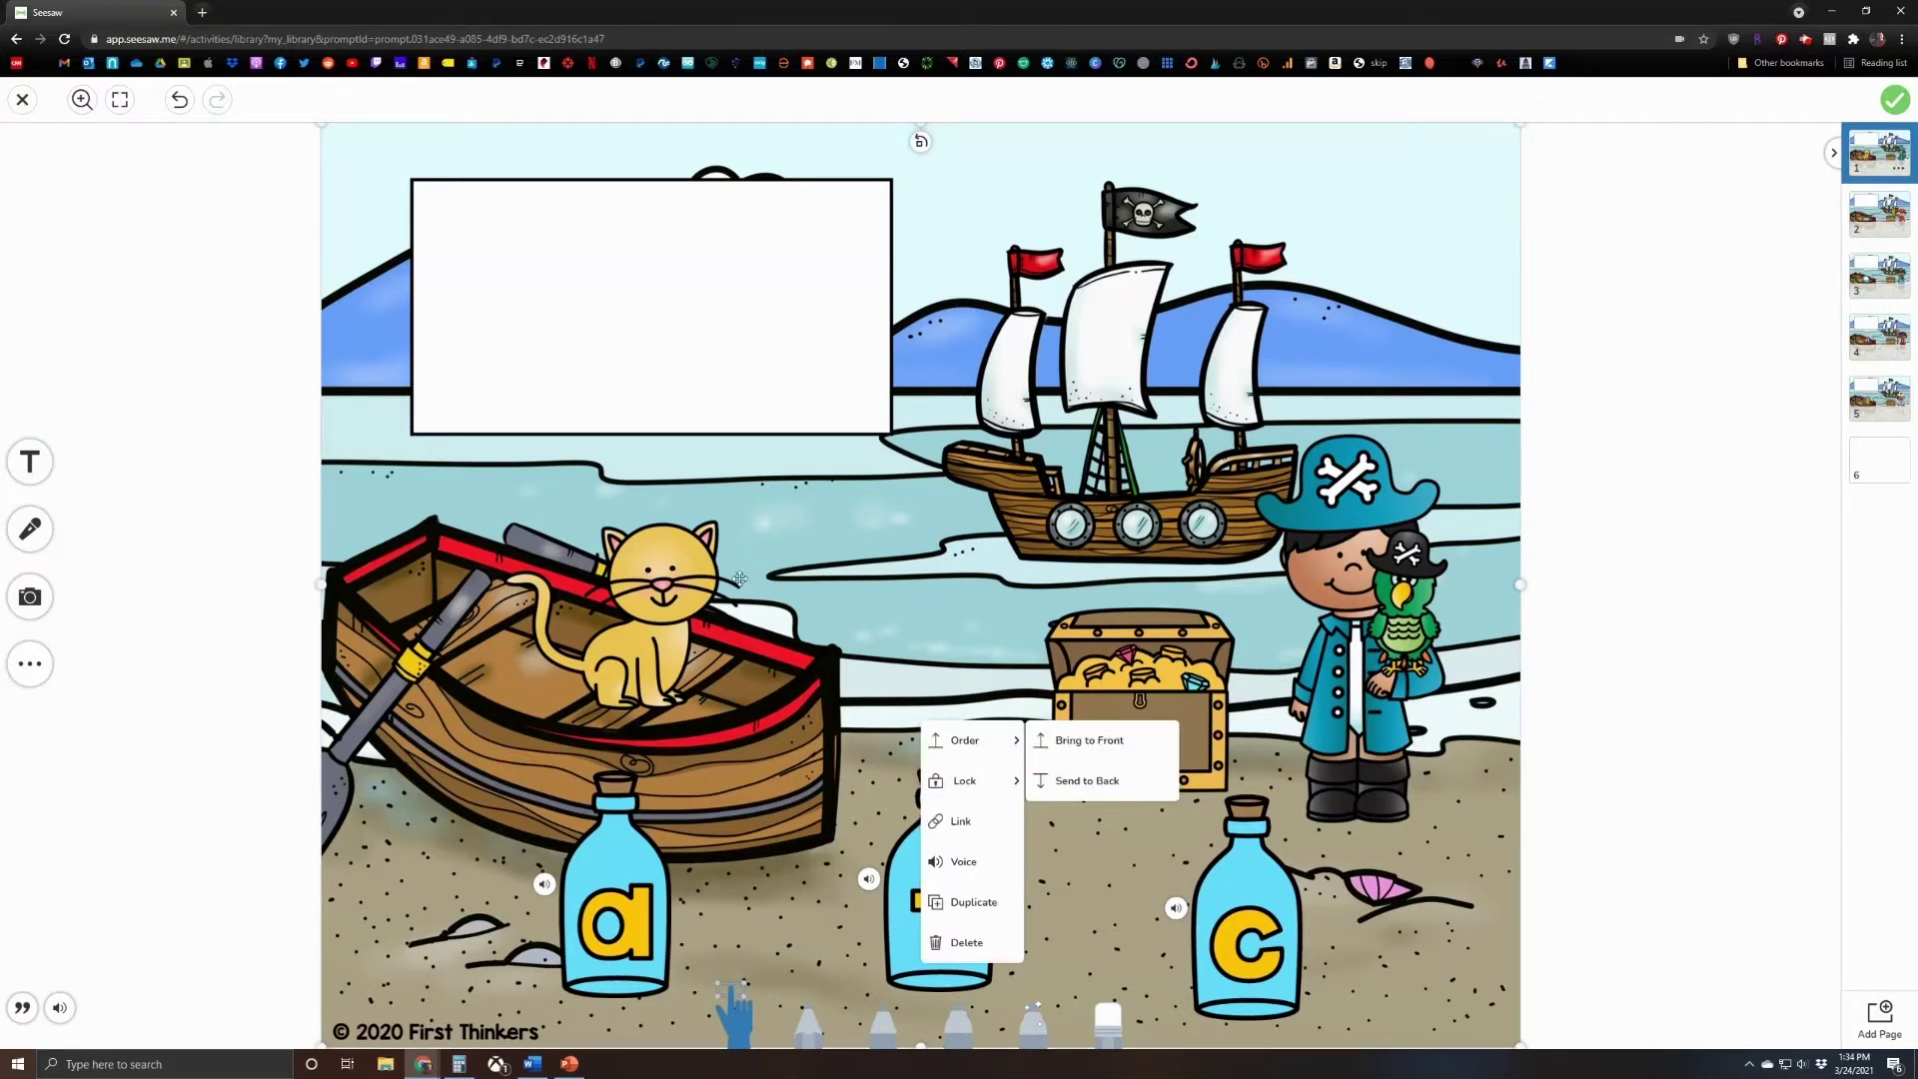
pyautogui.click(984, 861)
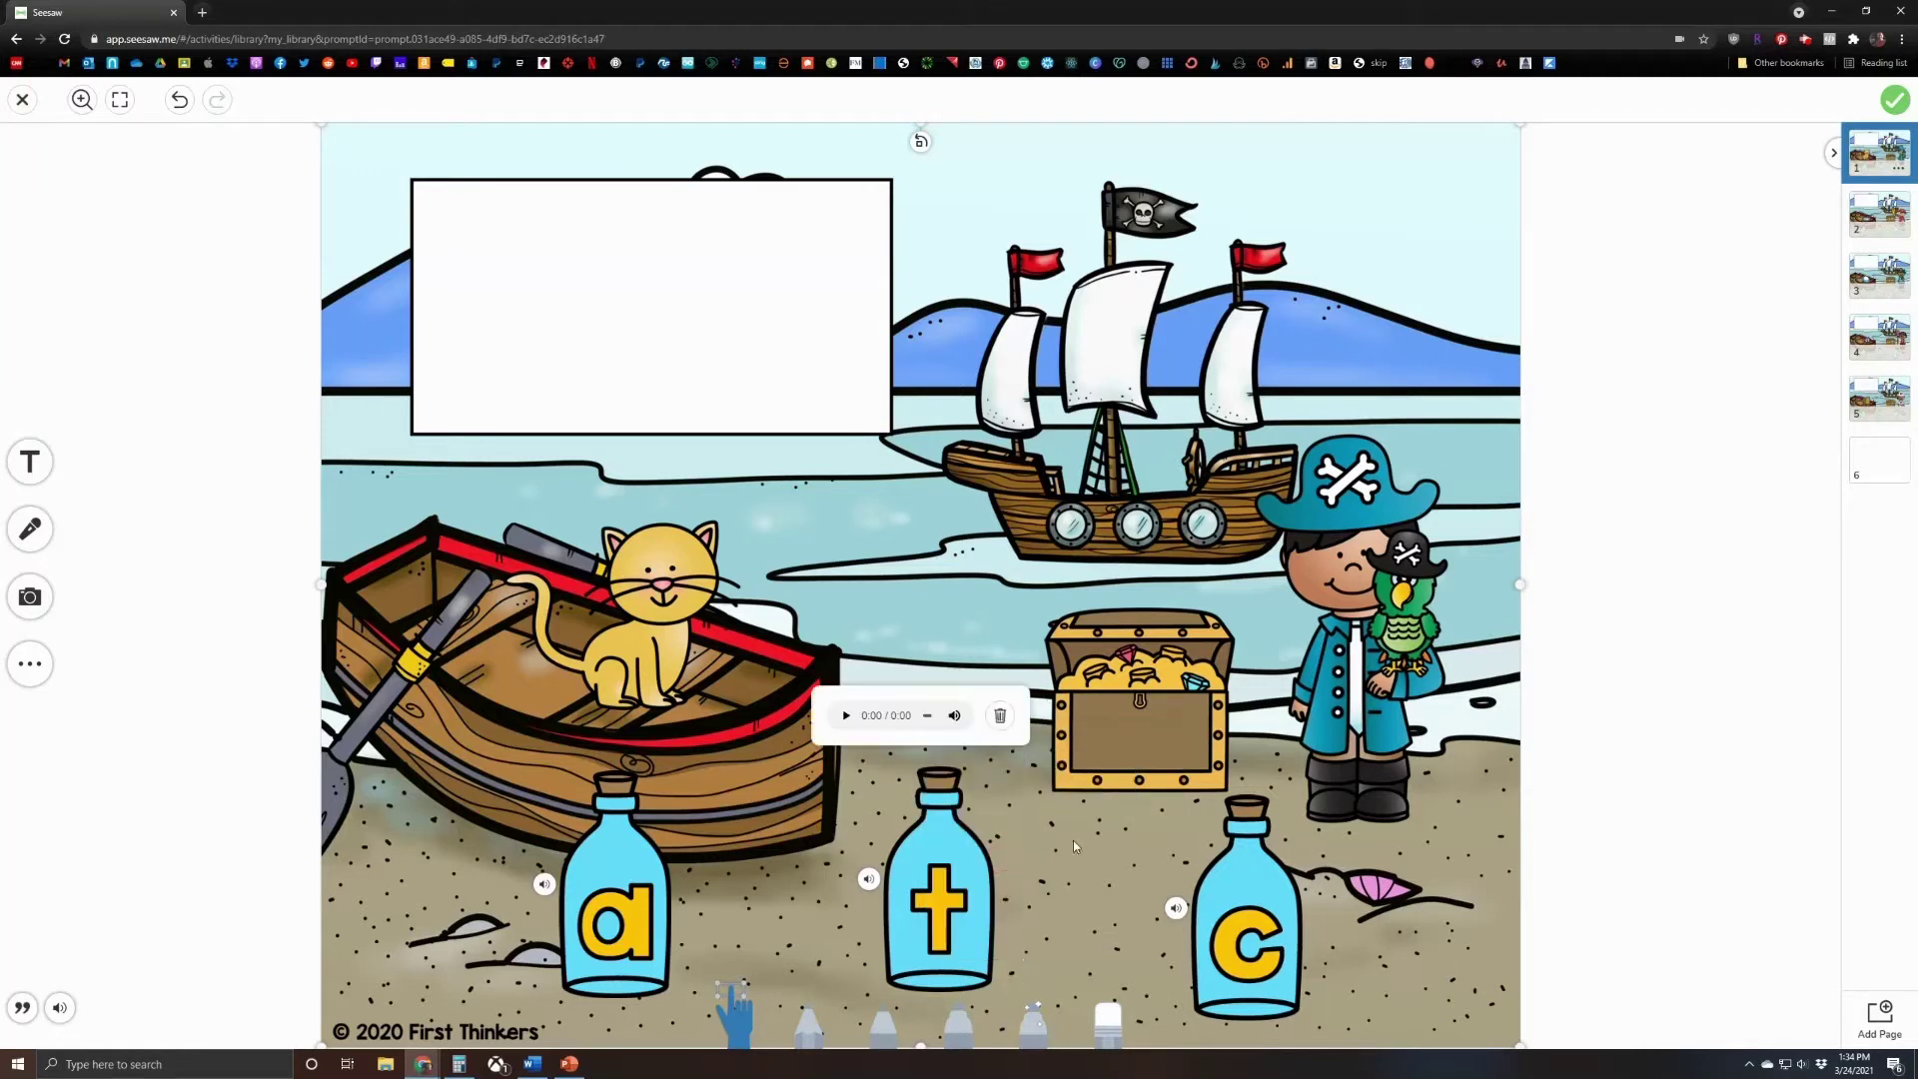
pyautogui.click(253, 821)
# Record a short narration over the blank image on page 6 and finish the recording.
pyautogui.click(1874, 458)
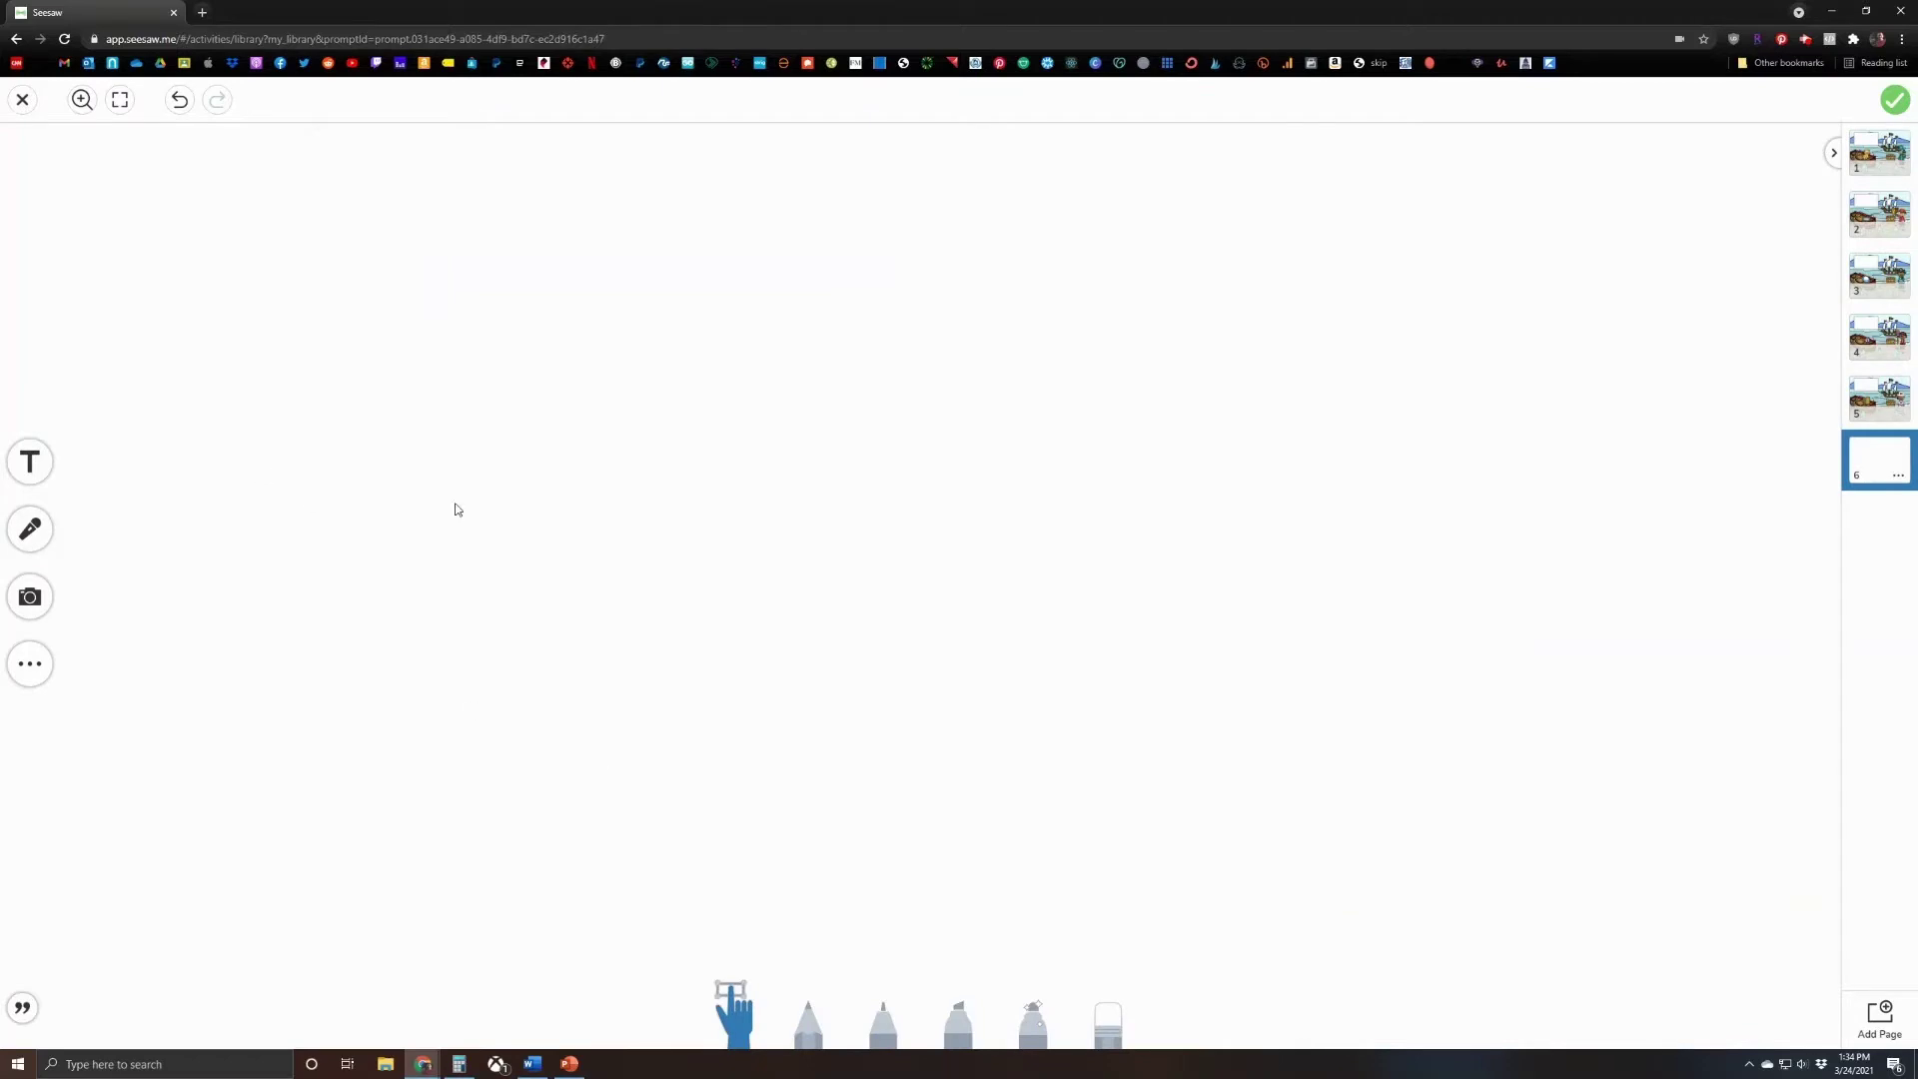
pyautogui.click(910, 531)
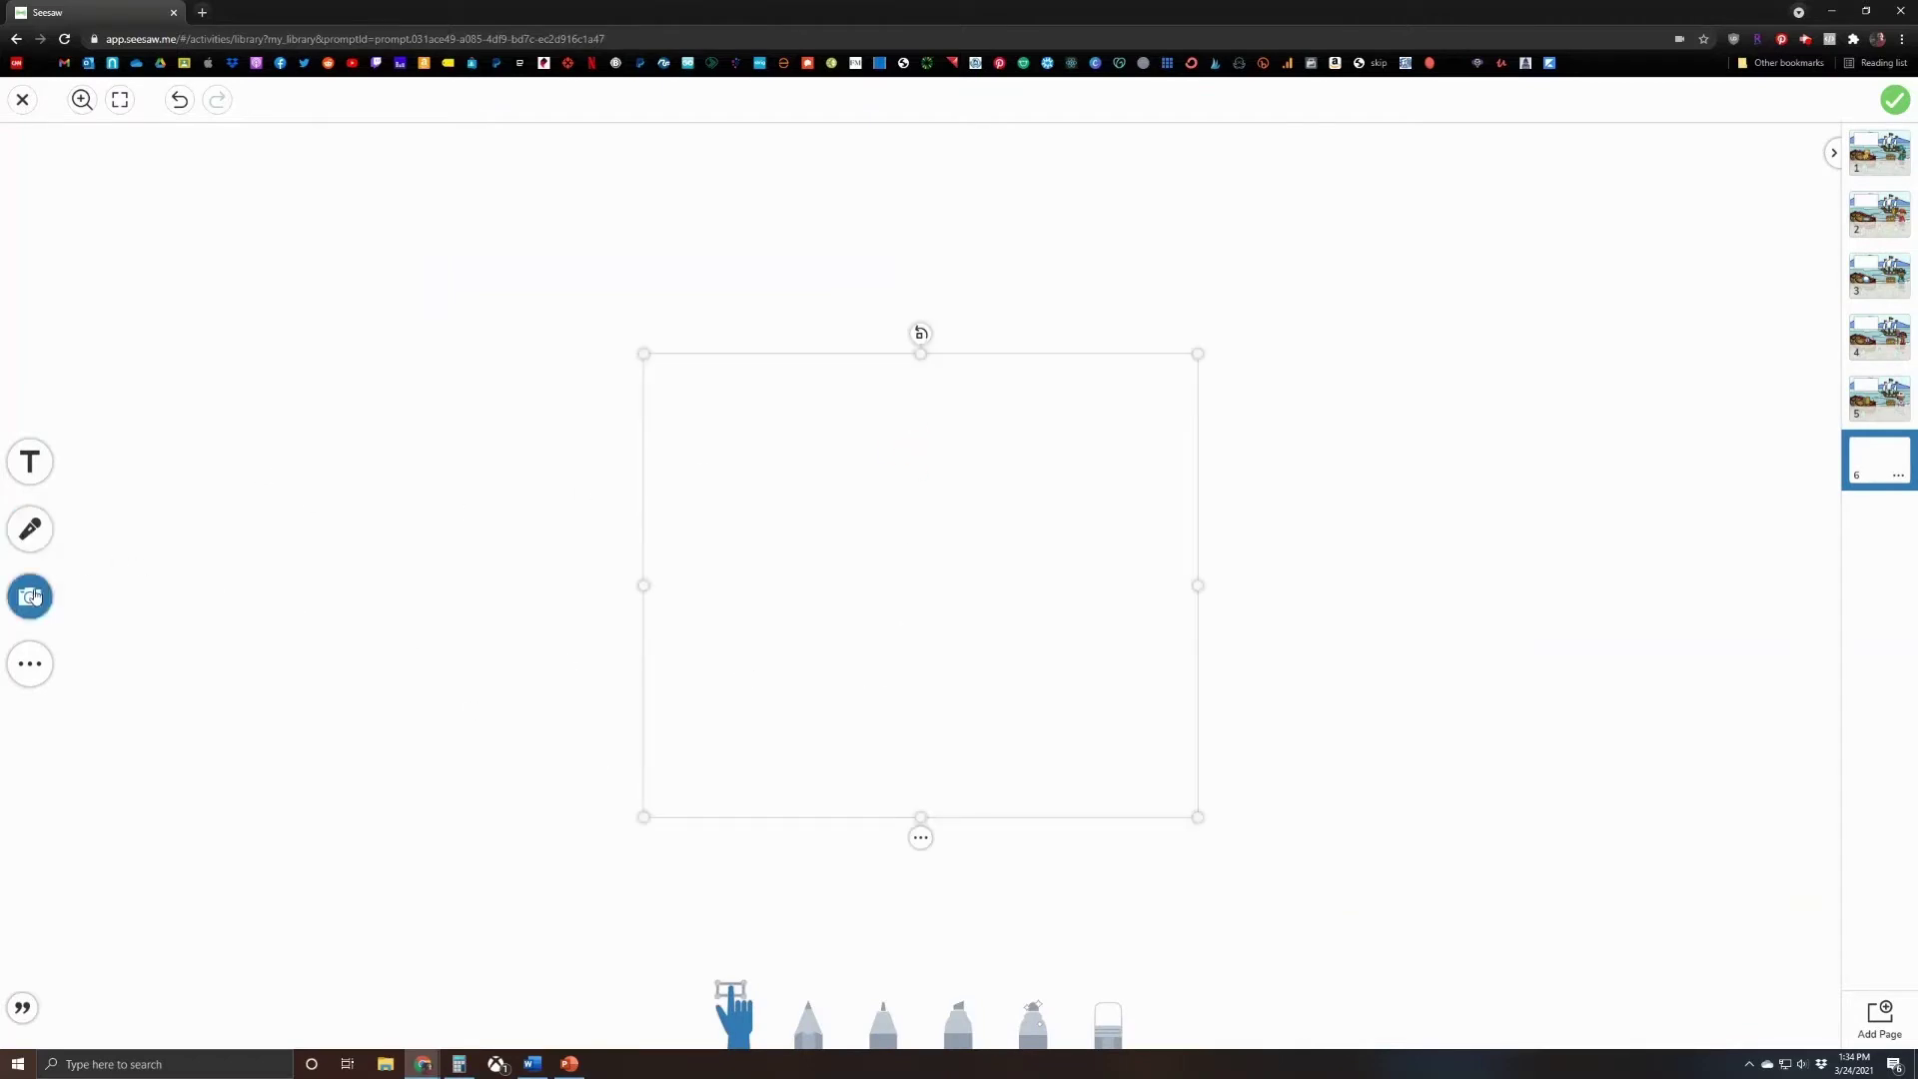
pyautogui.click(30, 529)
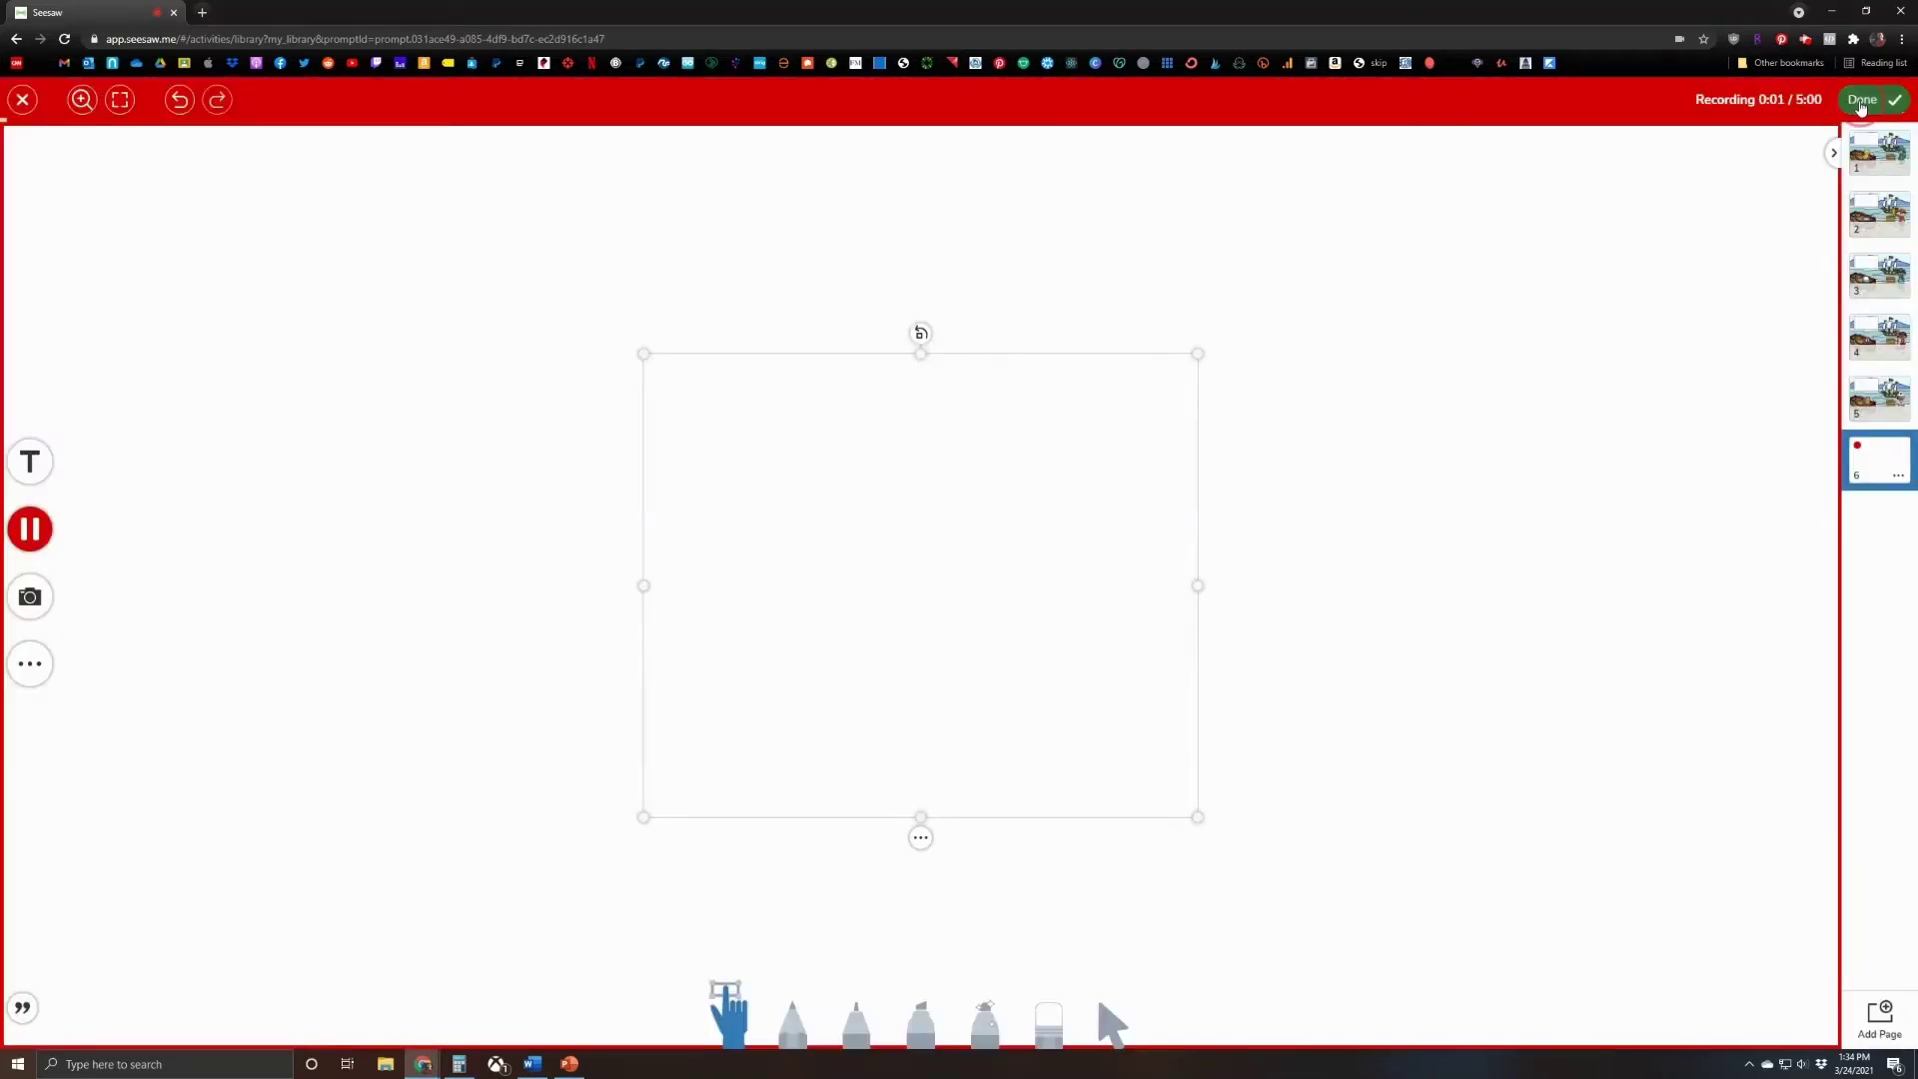
pyautogui.click(1856, 100)
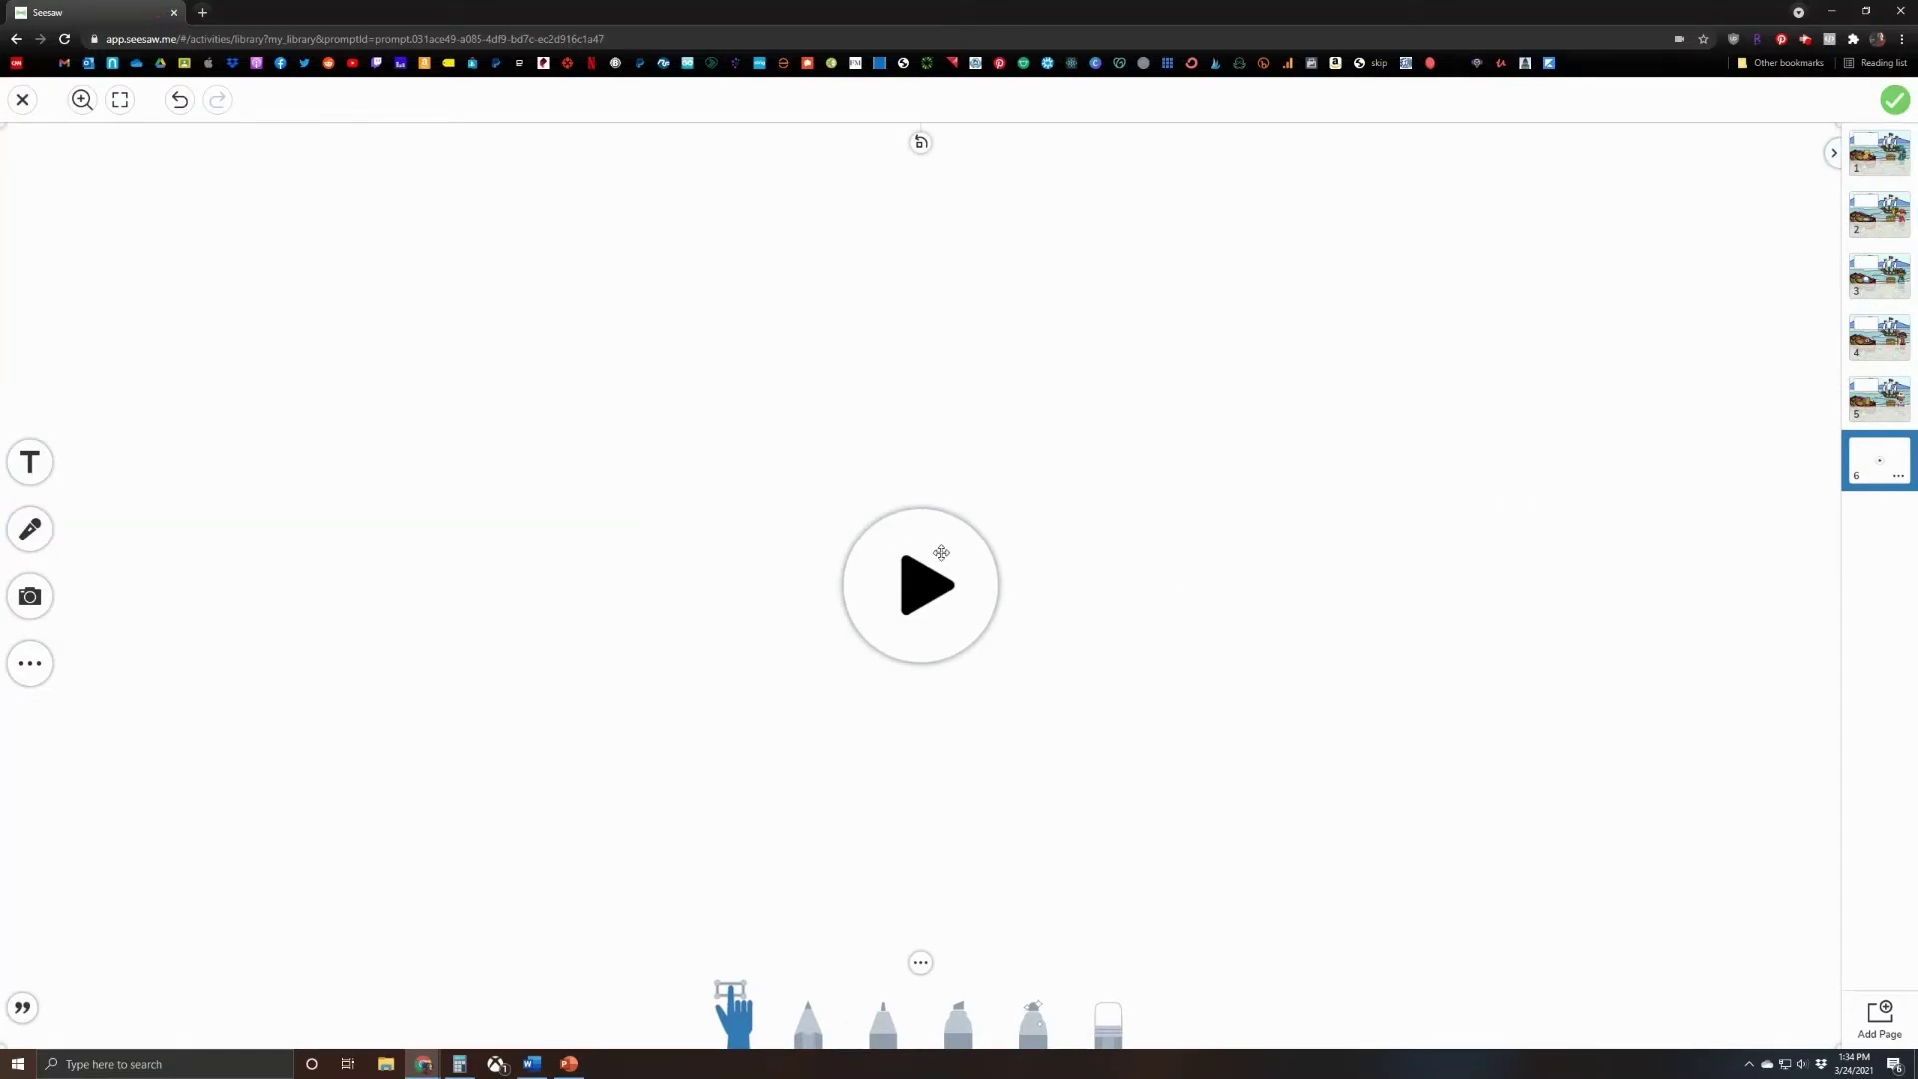
# Reposition the recording on page 6 and shrink it to about a third of the page width.
pyautogui.moveTo(1427, 333); pyautogui.dragTo(1284, 398)
pyautogui.click(899, 585)
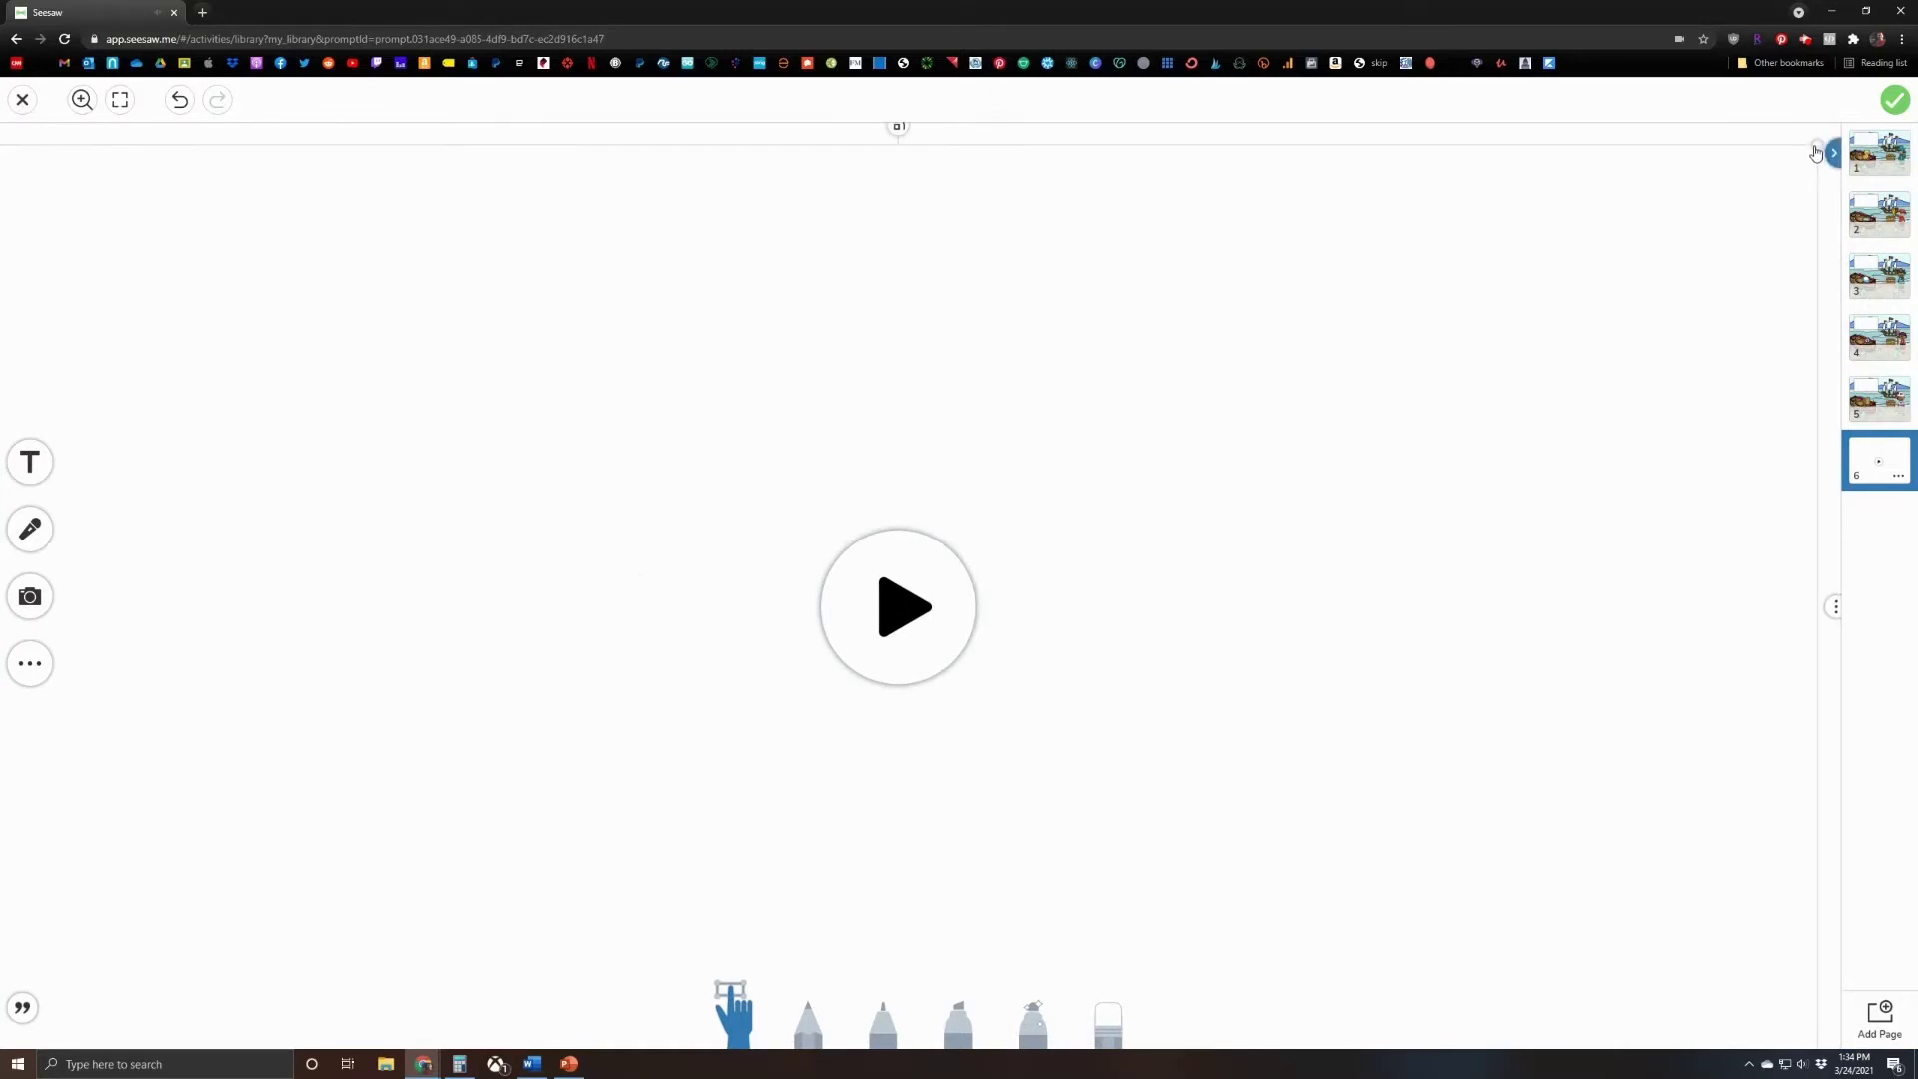
pyautogui.click(1714, 235)
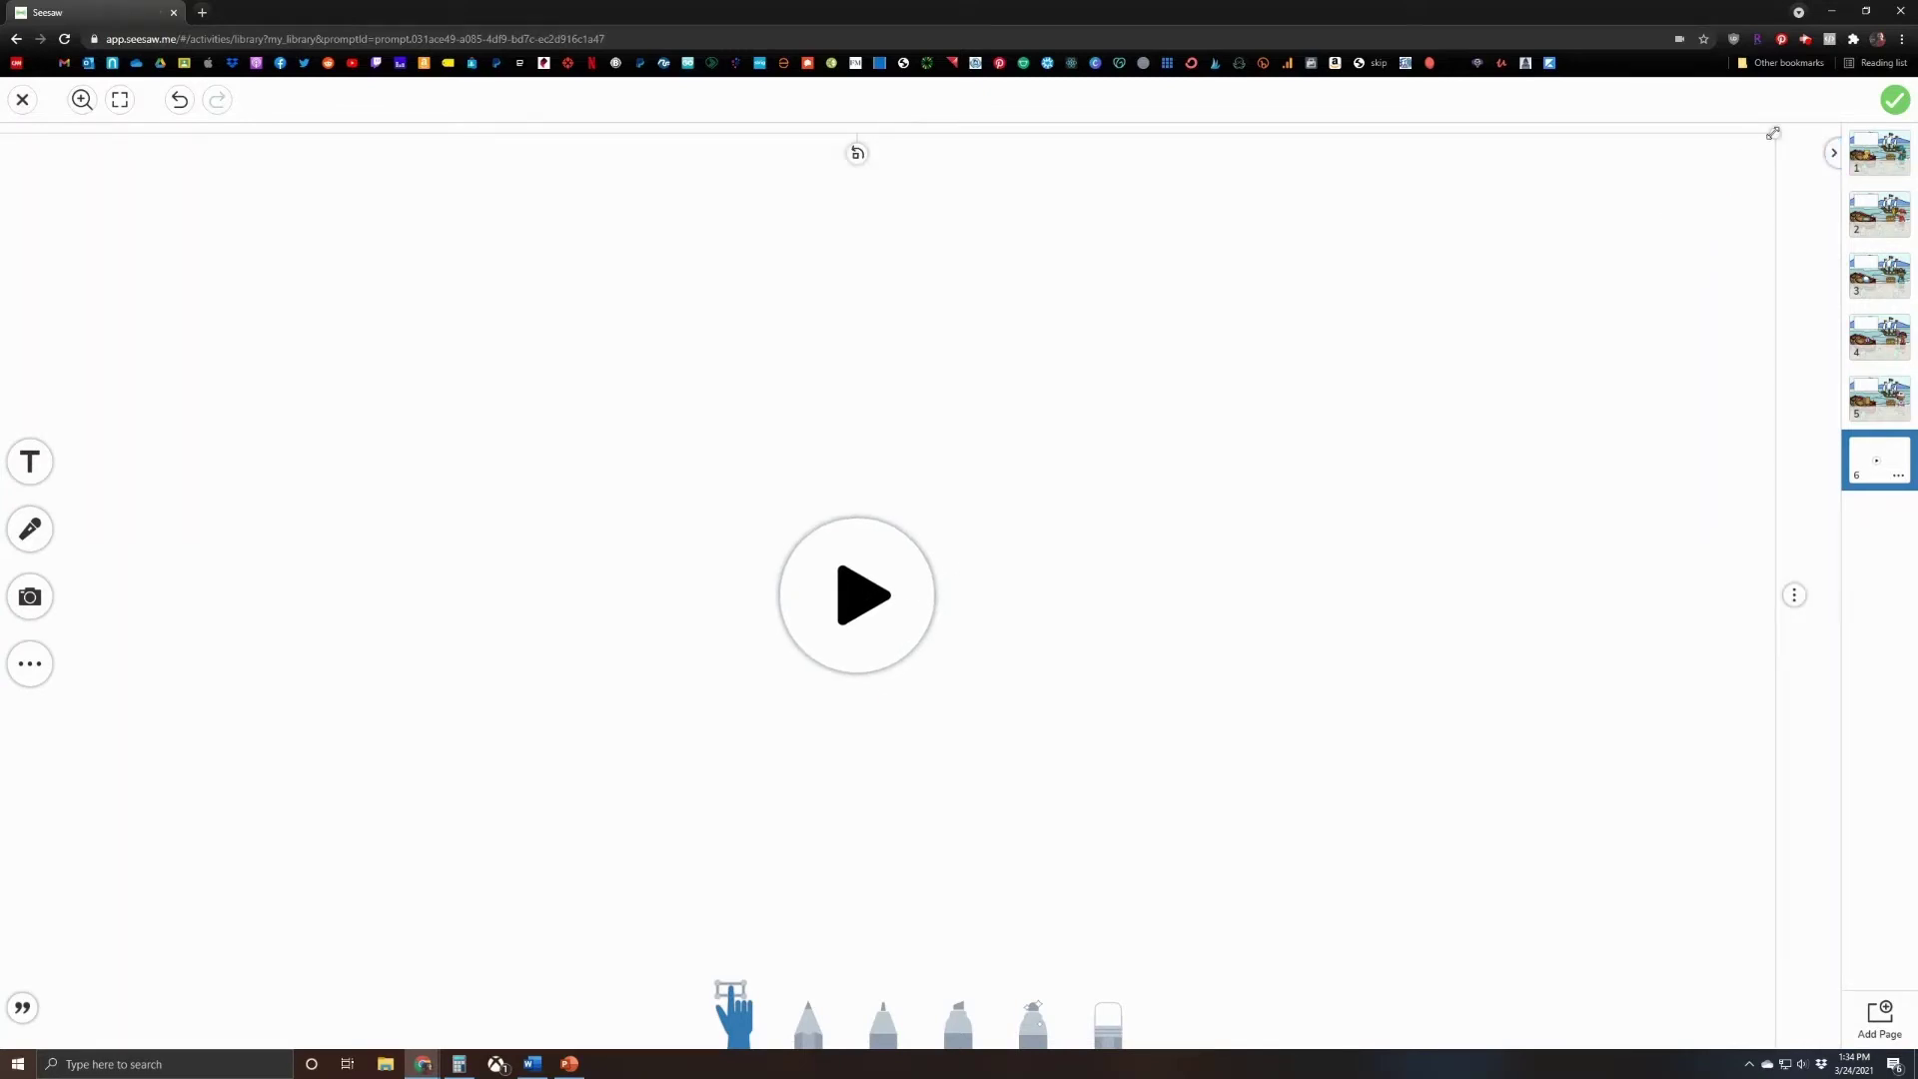
pyautogui.moveTo(1773, 133); pyautogui.dragTo(1120, 424)
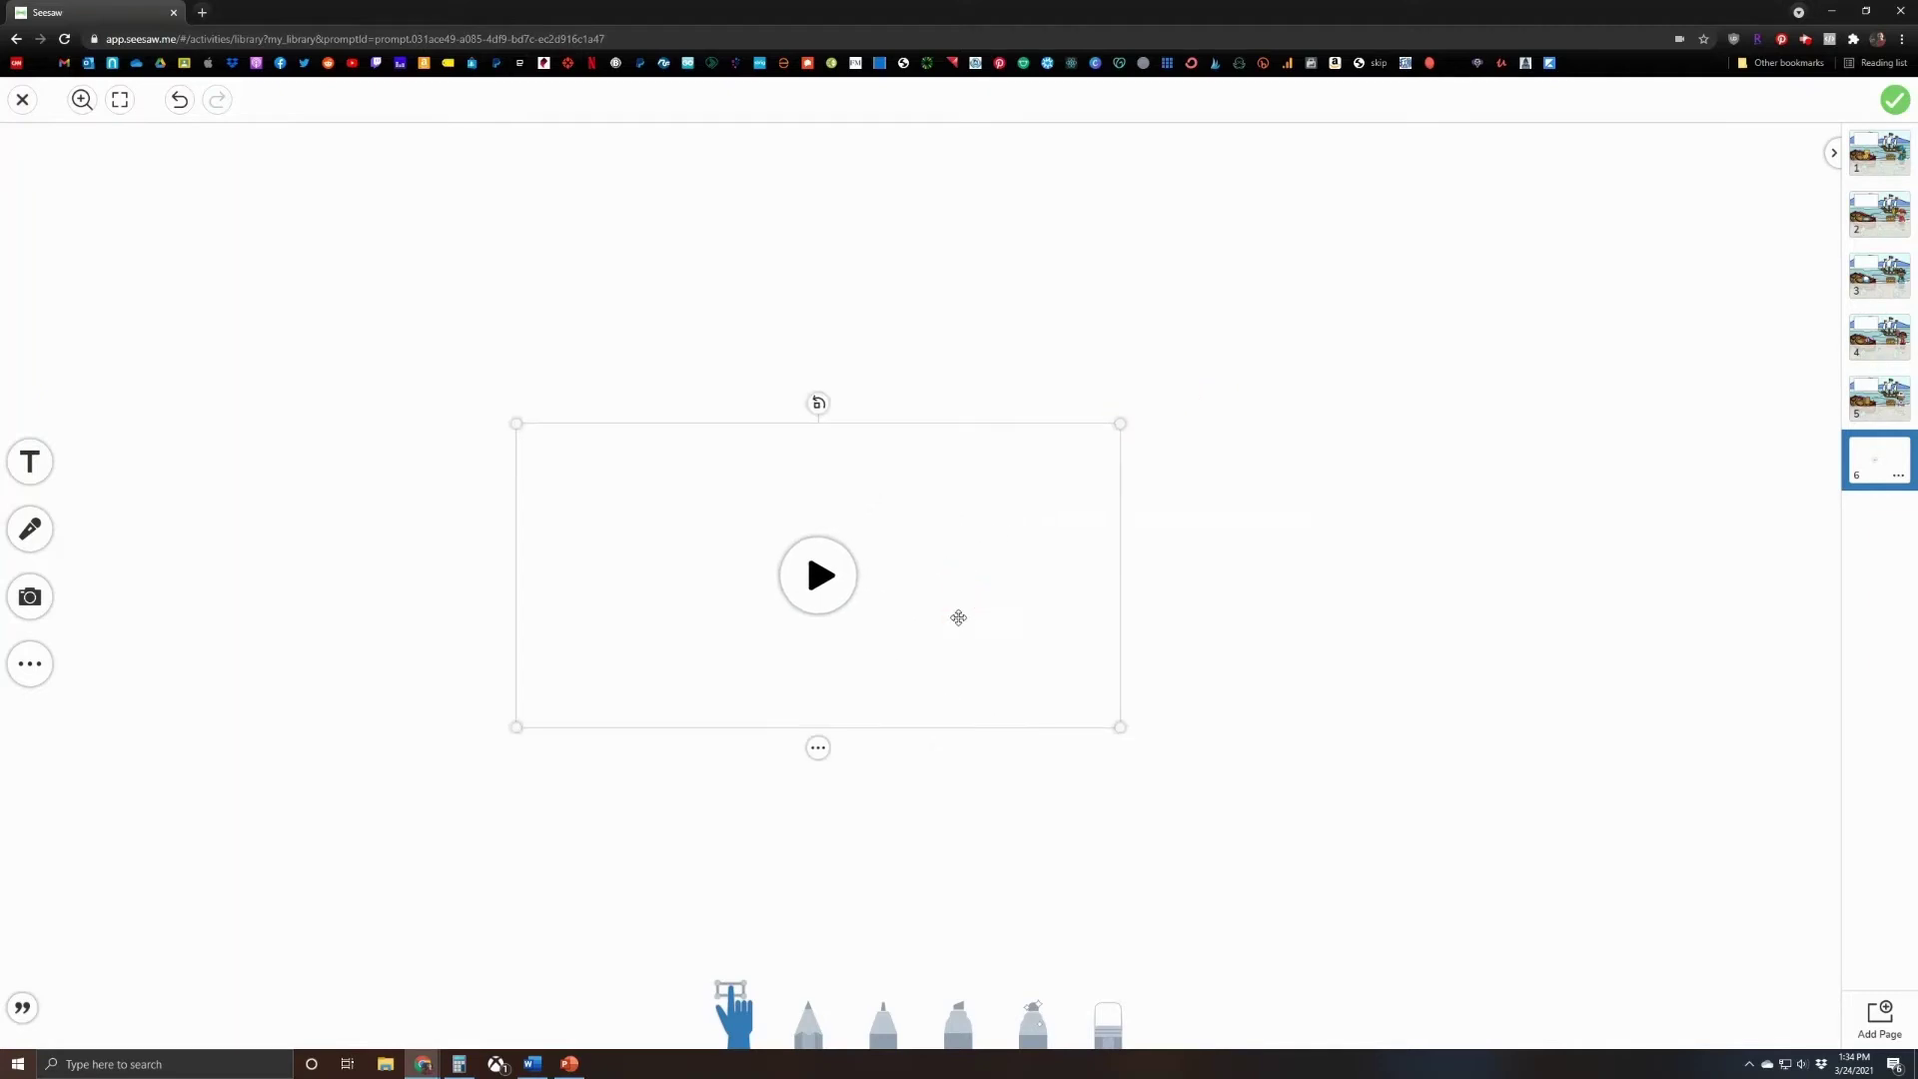
pyautogui.rightClick(947, 601)
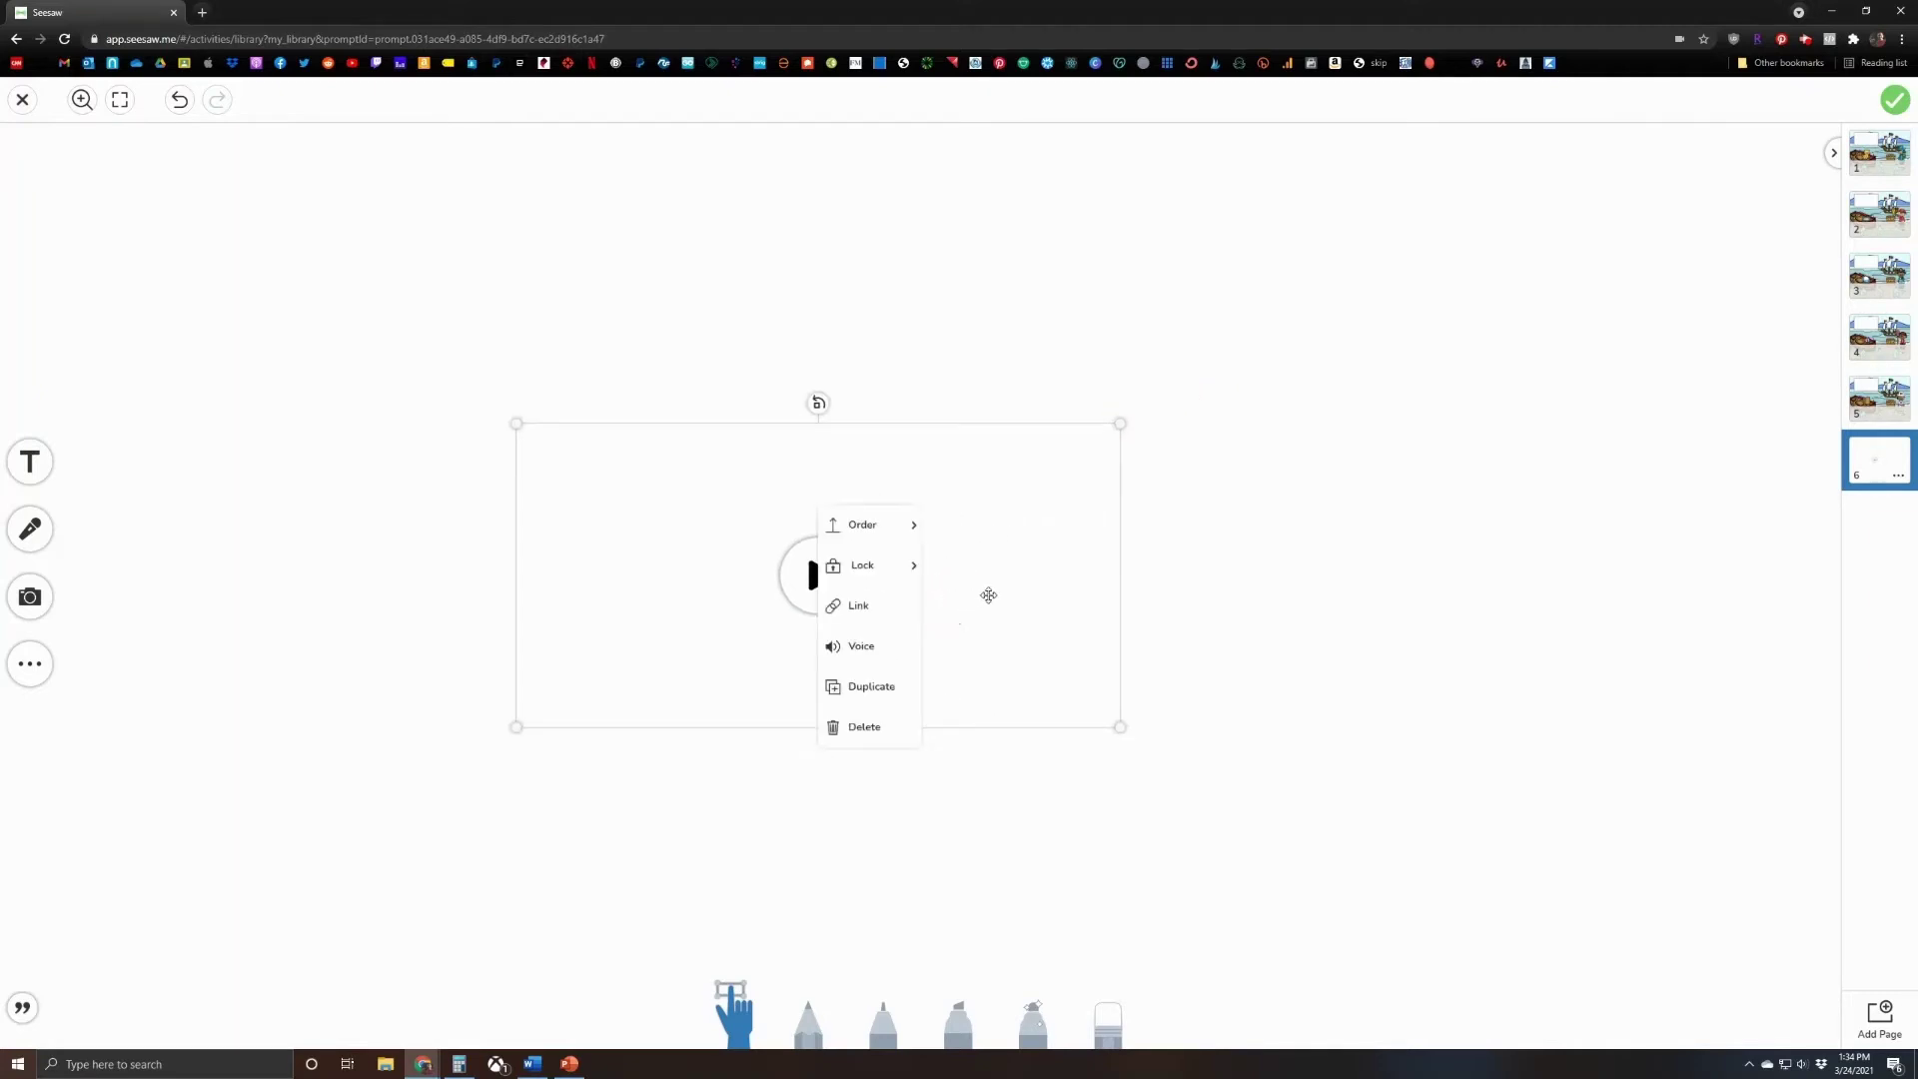
pyautogui.click(988, 594)
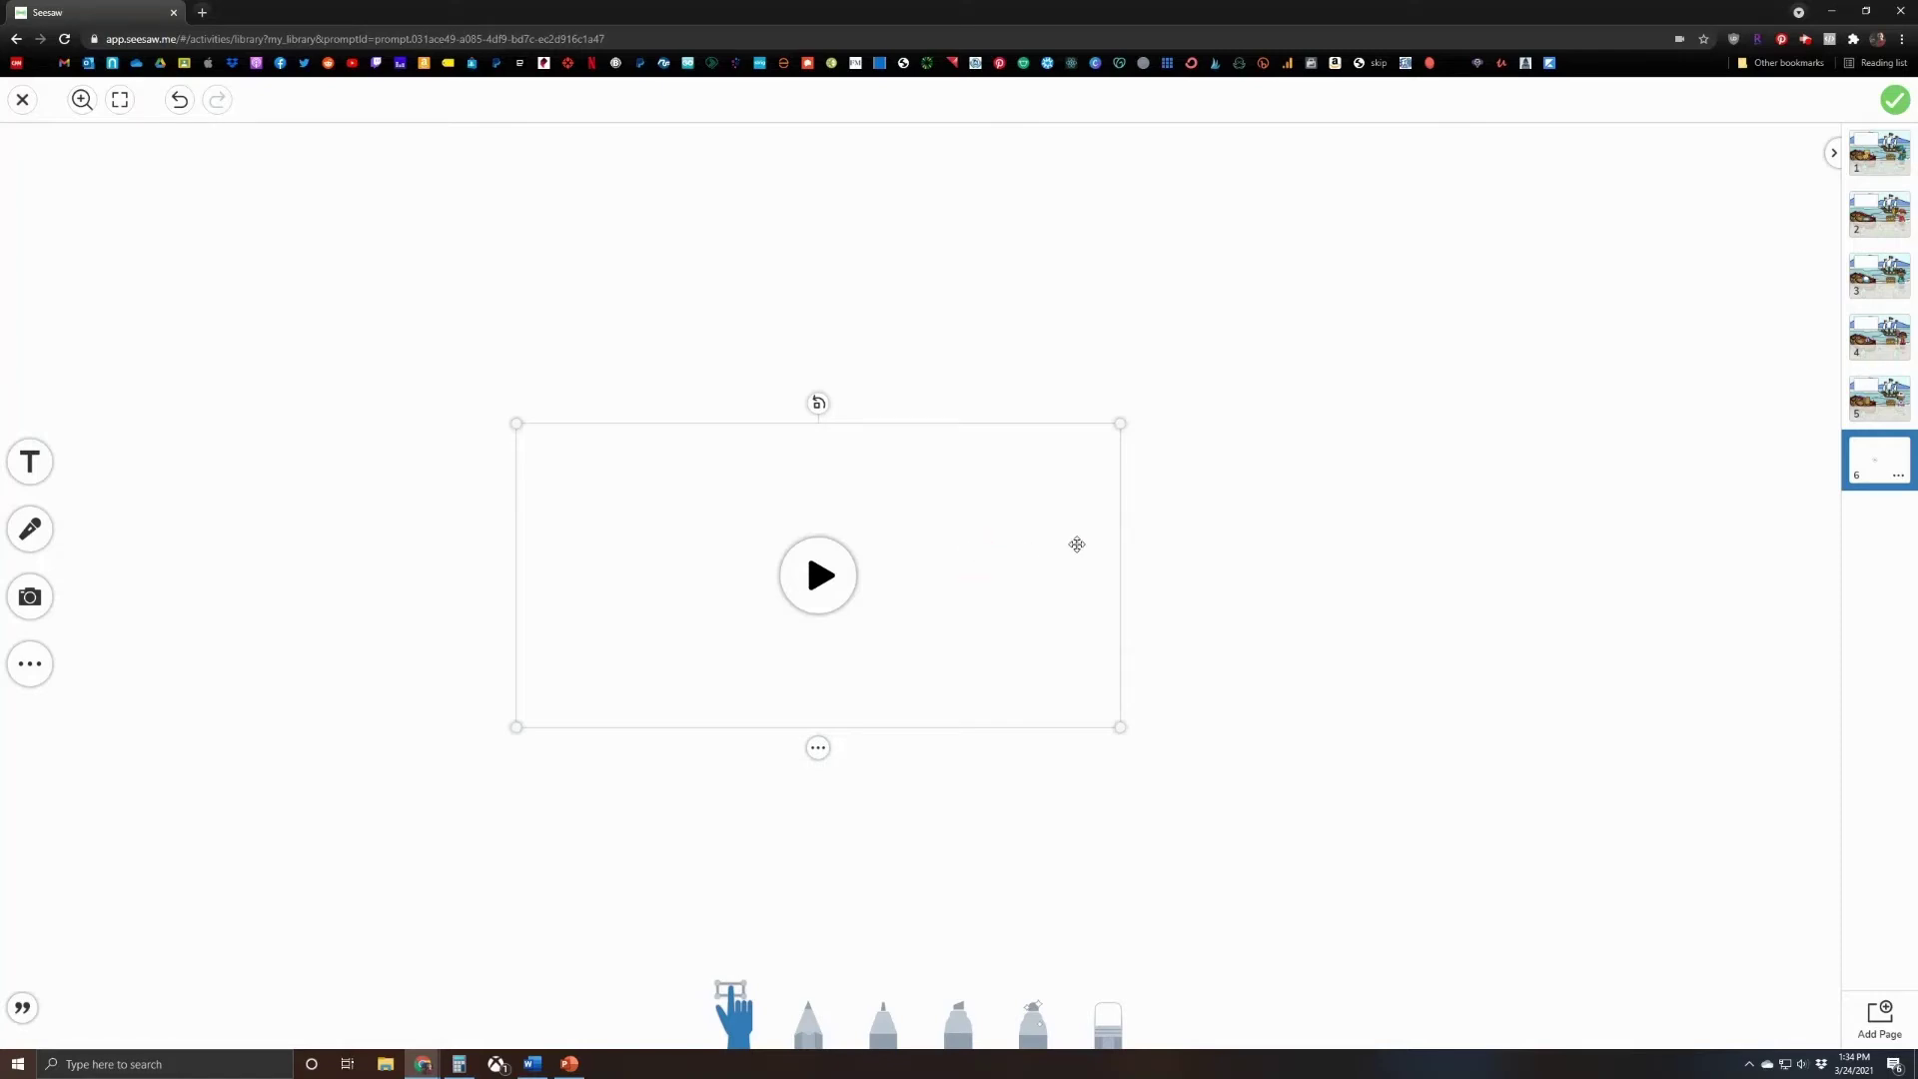
# Paste the recording onto page 1 and shrink it to a small play button beside the cat.
pyautogui.click(1876, 150)
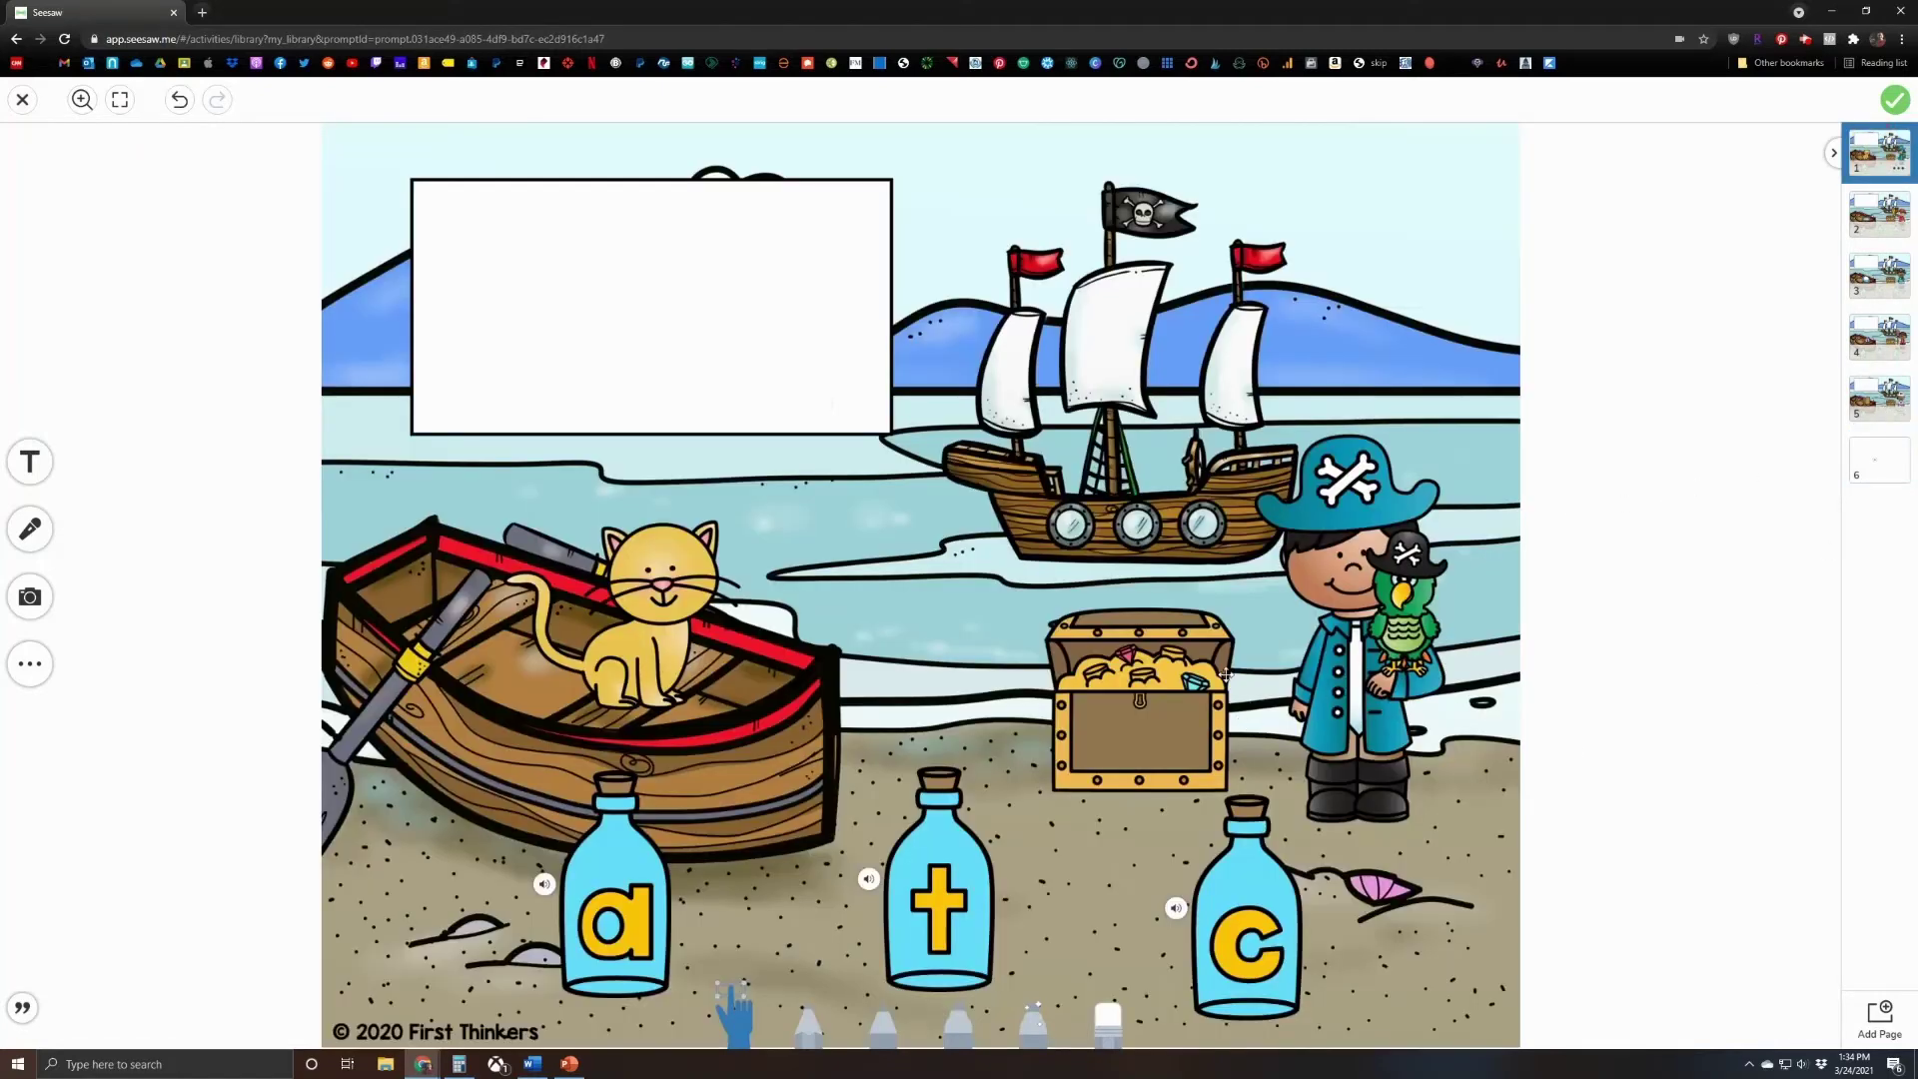
pyautogui.hotkey('ctrl', 'v')
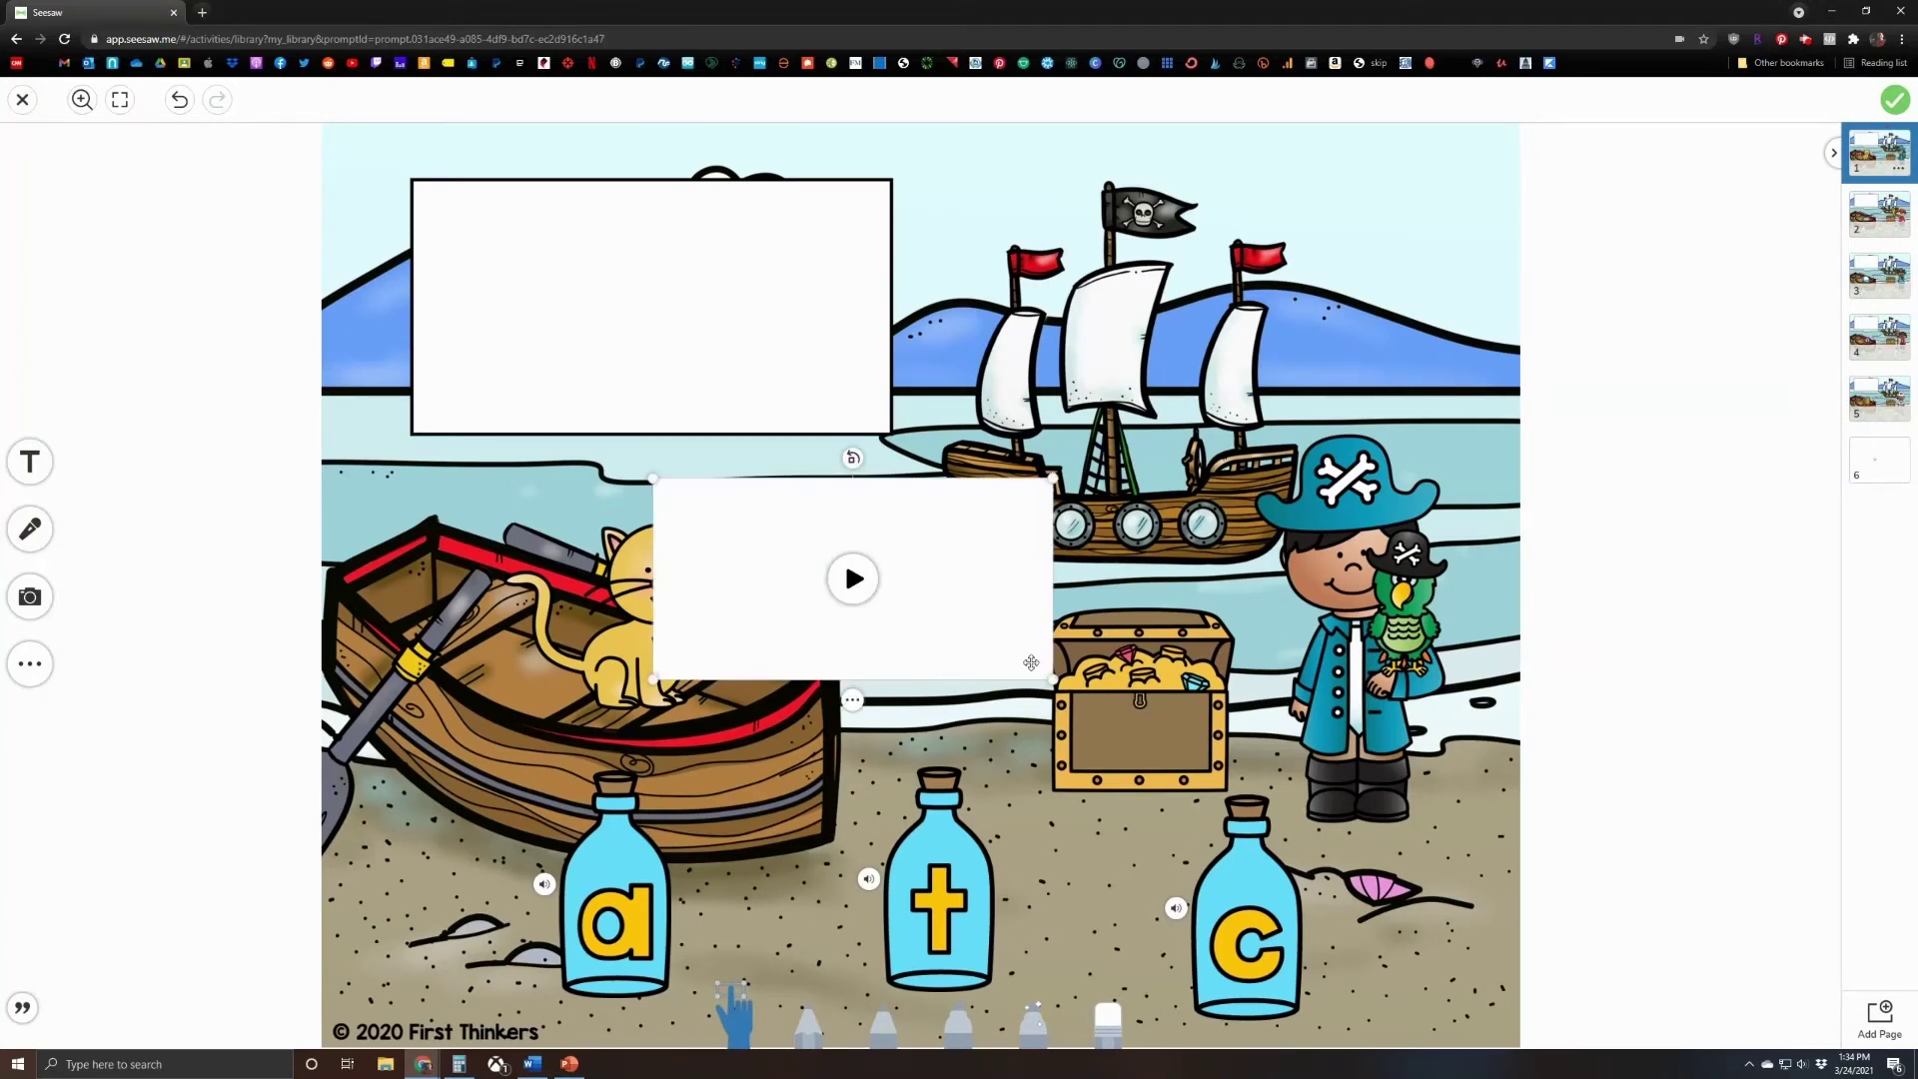
pyautogui.moveTo(928, 521); pyautogui.dragTo(1021, 503)
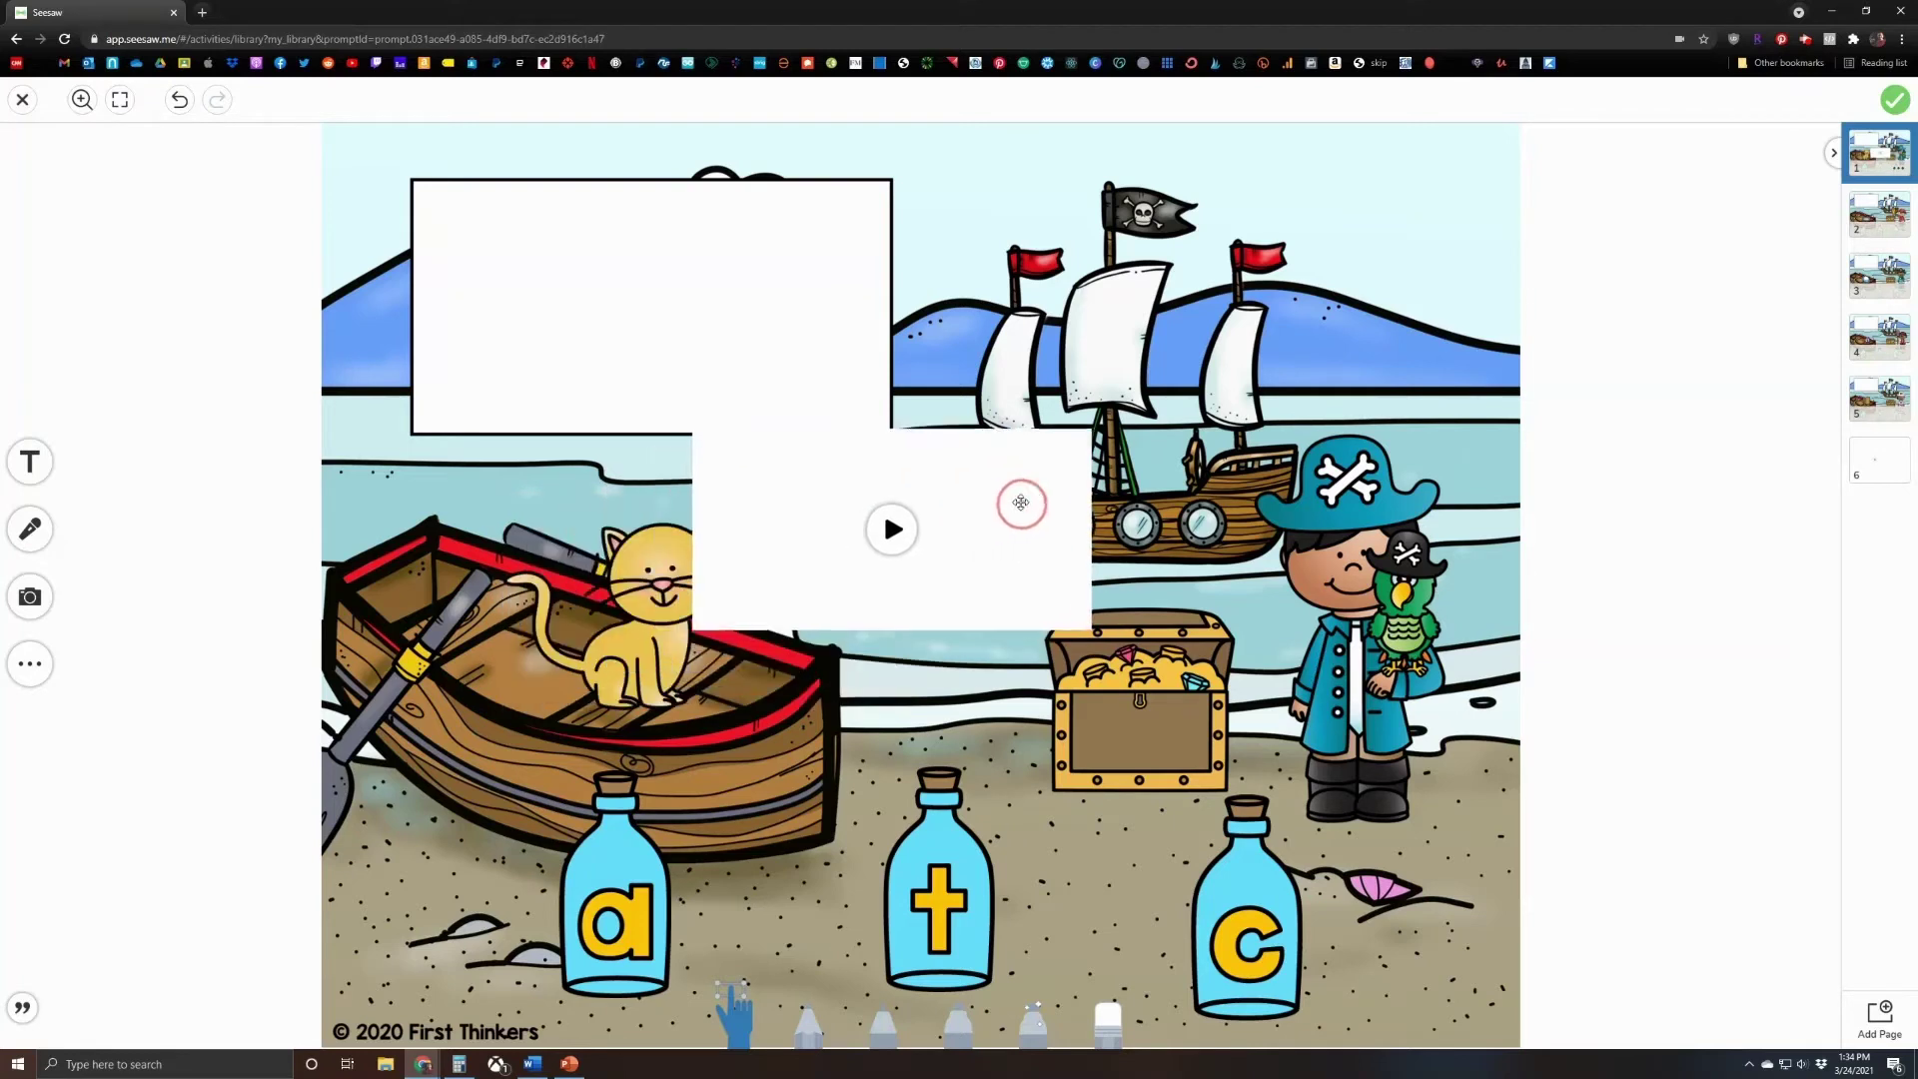
pyautogui.moveTo(1092, 431); pyautogui.dragTo(757, 644)
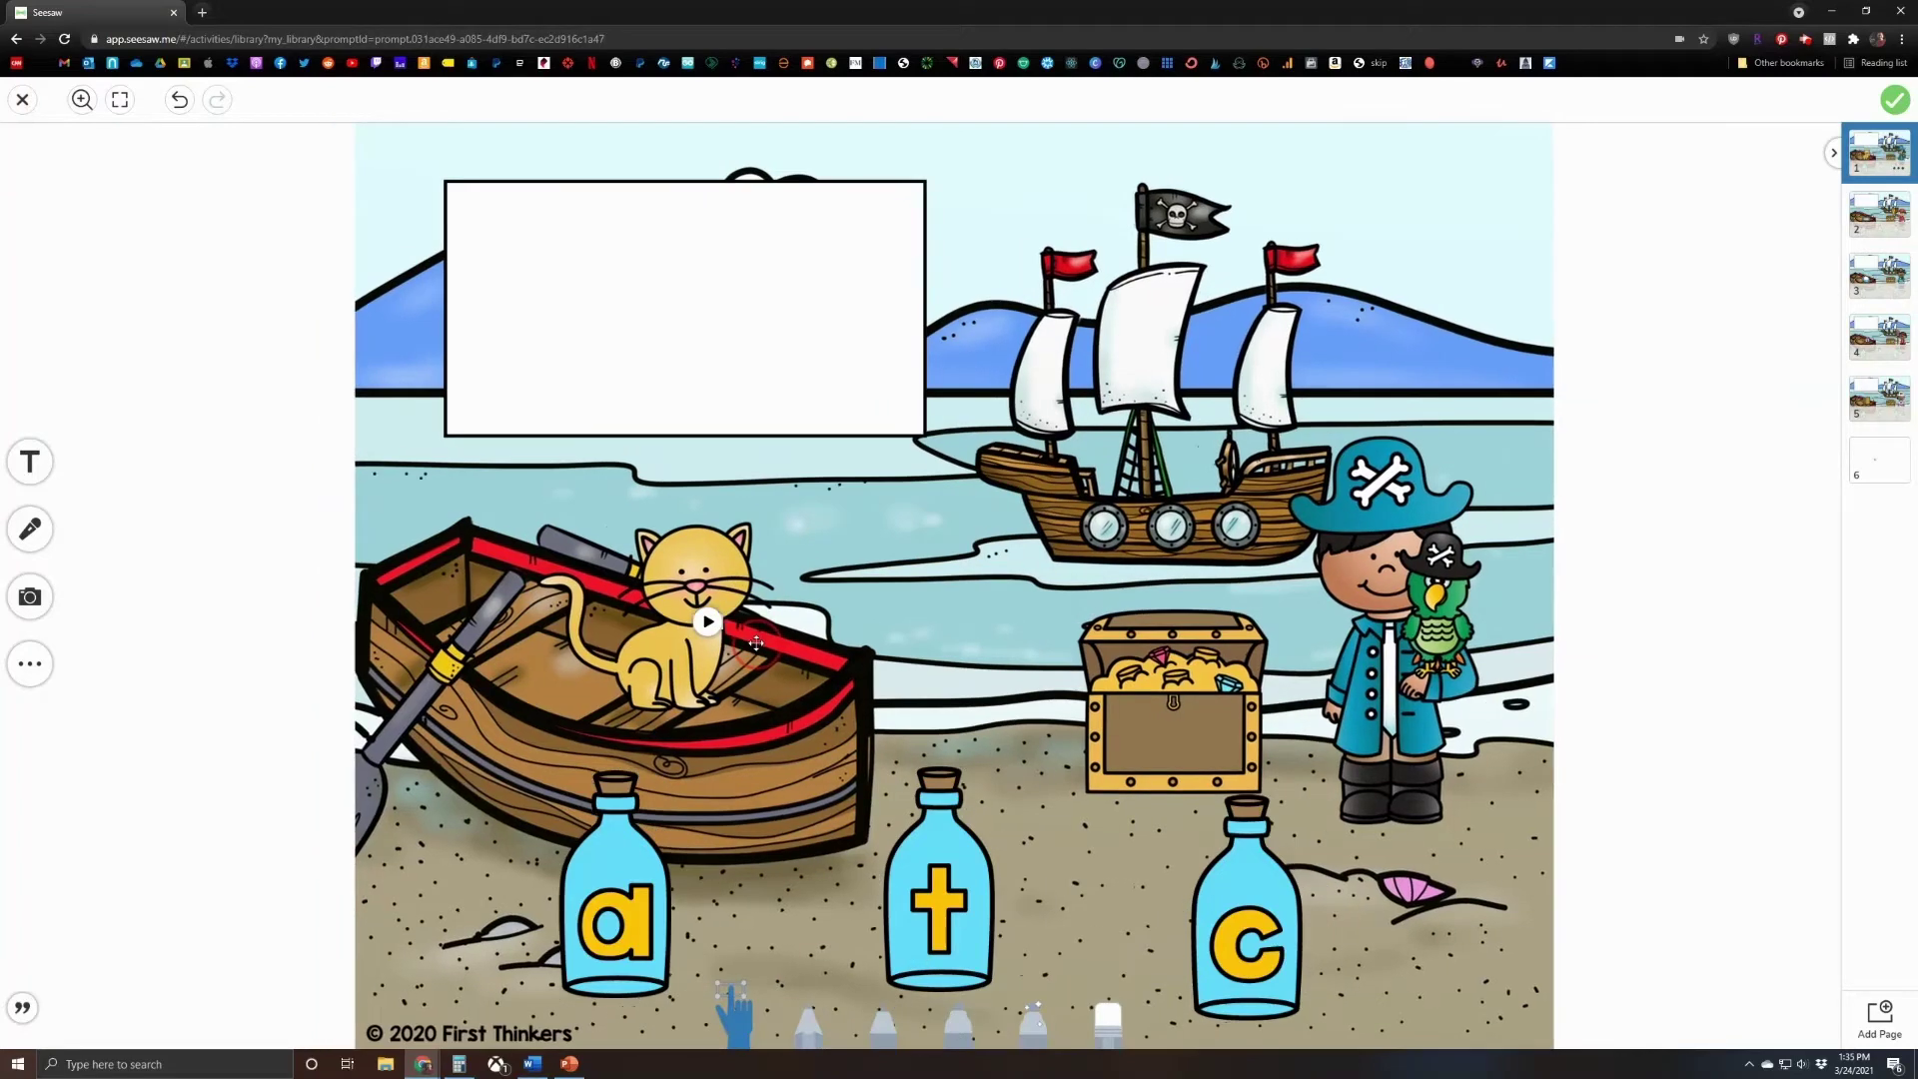
# Undo the accidental shift of the background picture on page 1 and lock the picture in place.
pyautogui.click(178, 99)
pyautogui.rightClick(1007, 547)
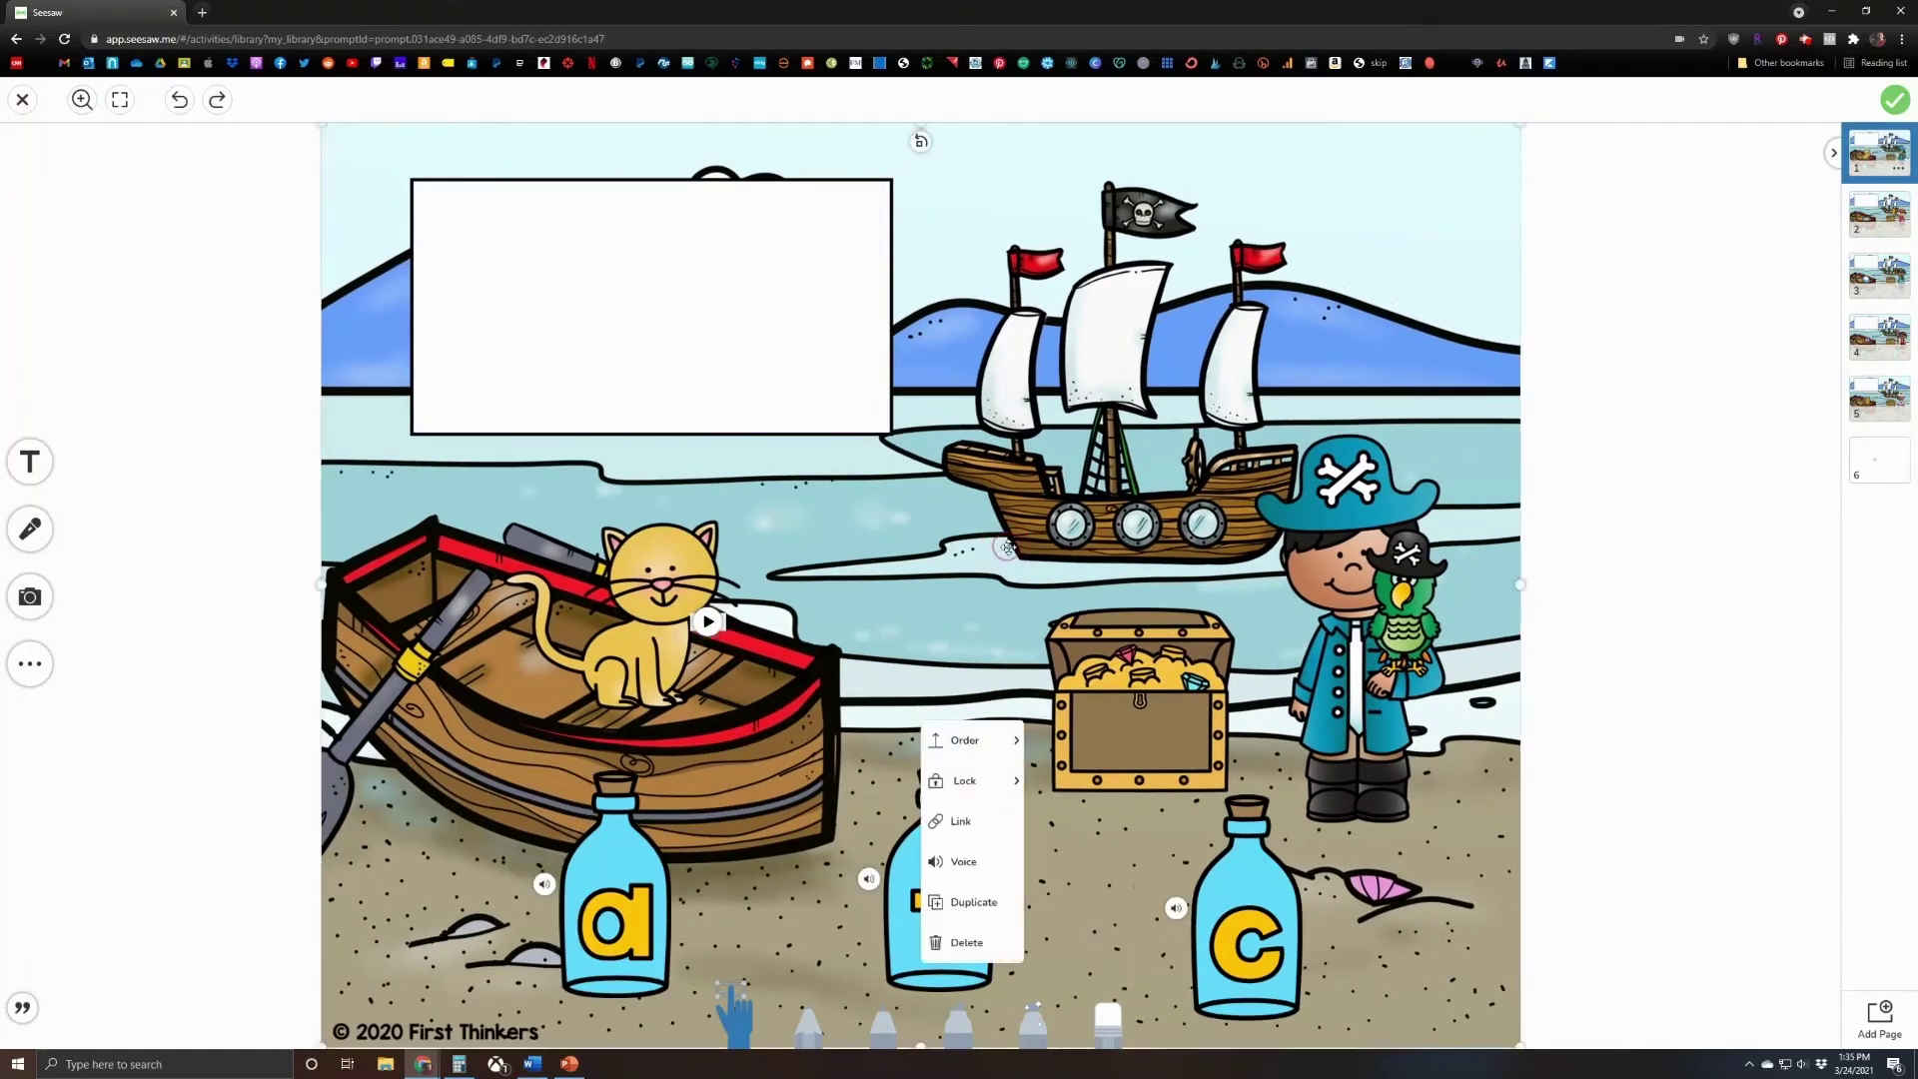
pyautogui.moveTo(998, 779)
pyautogui.click(1106, 776)
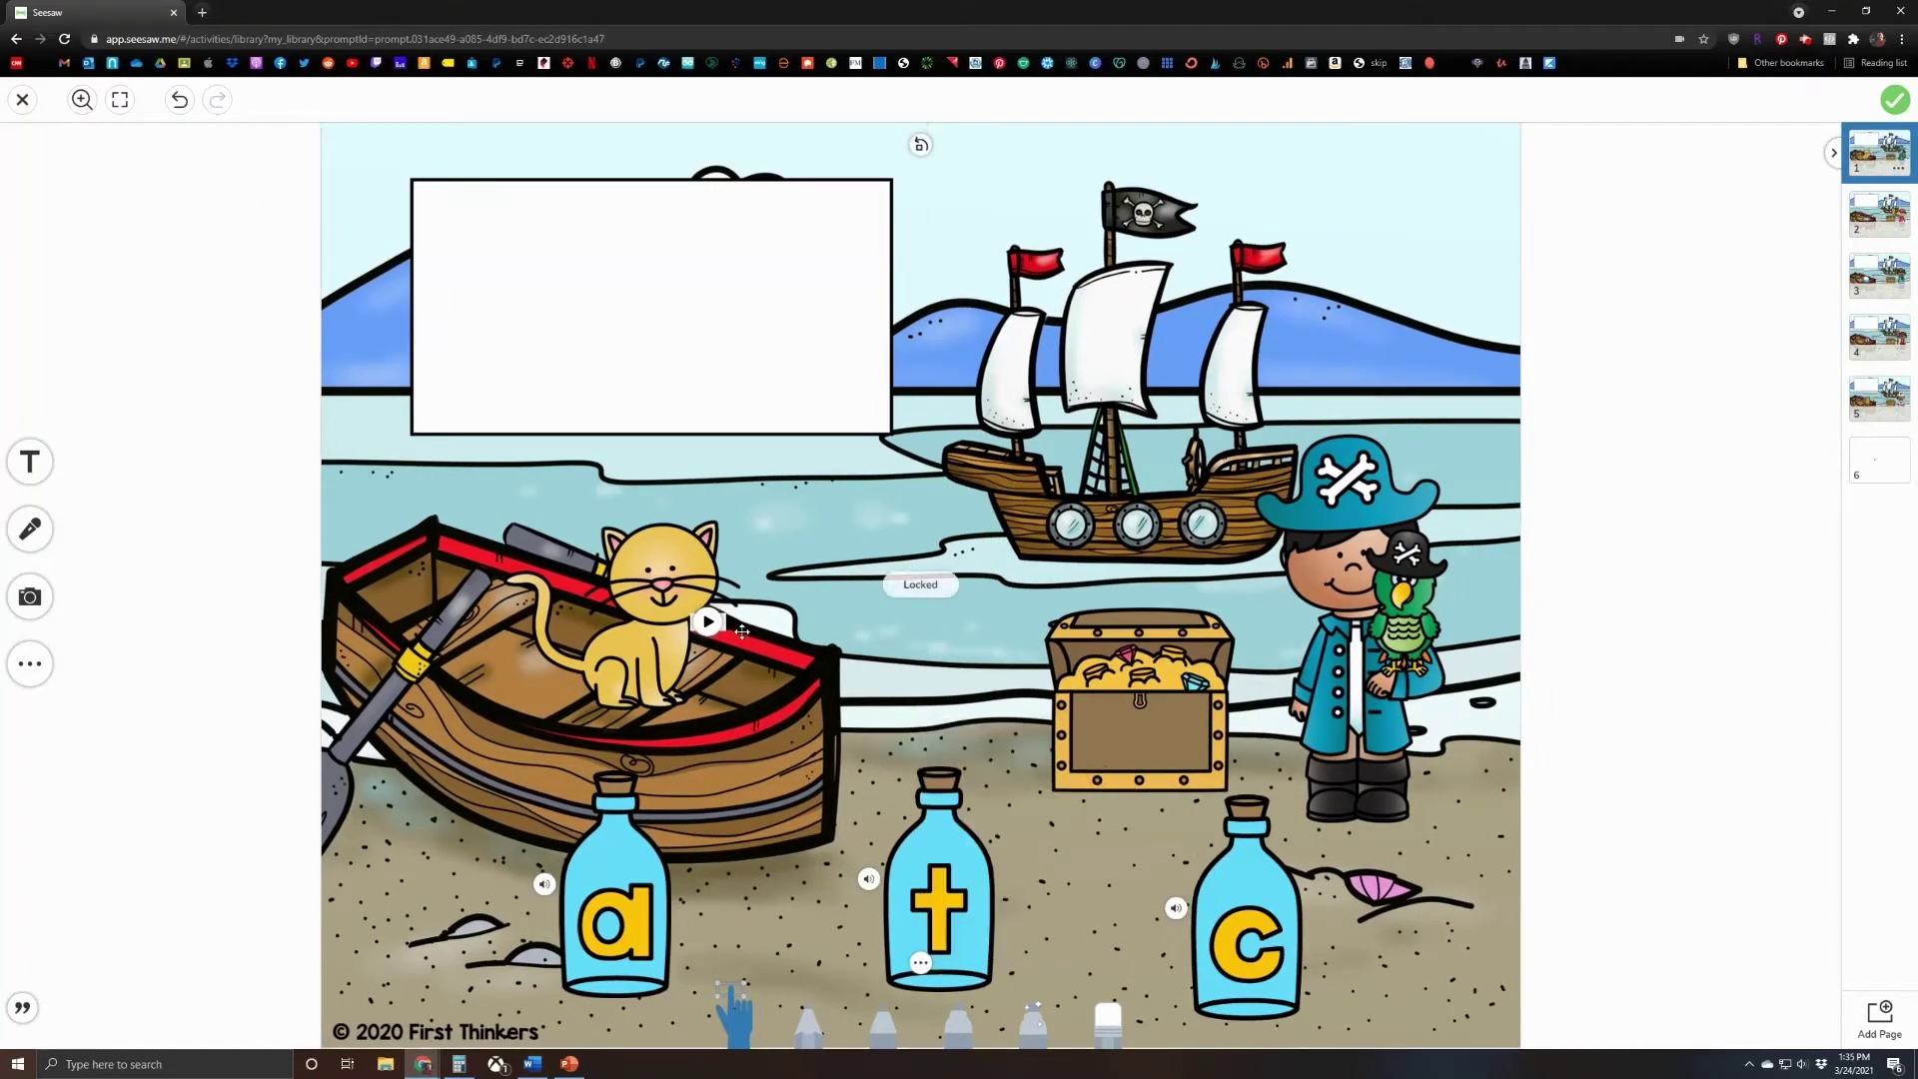
# Move the play button up beside the cat's head and play the recording.
pyautogui.moveTo(726, 630); pyautogui.dragTo(761, 552)
pyautogui.click(408, 866)
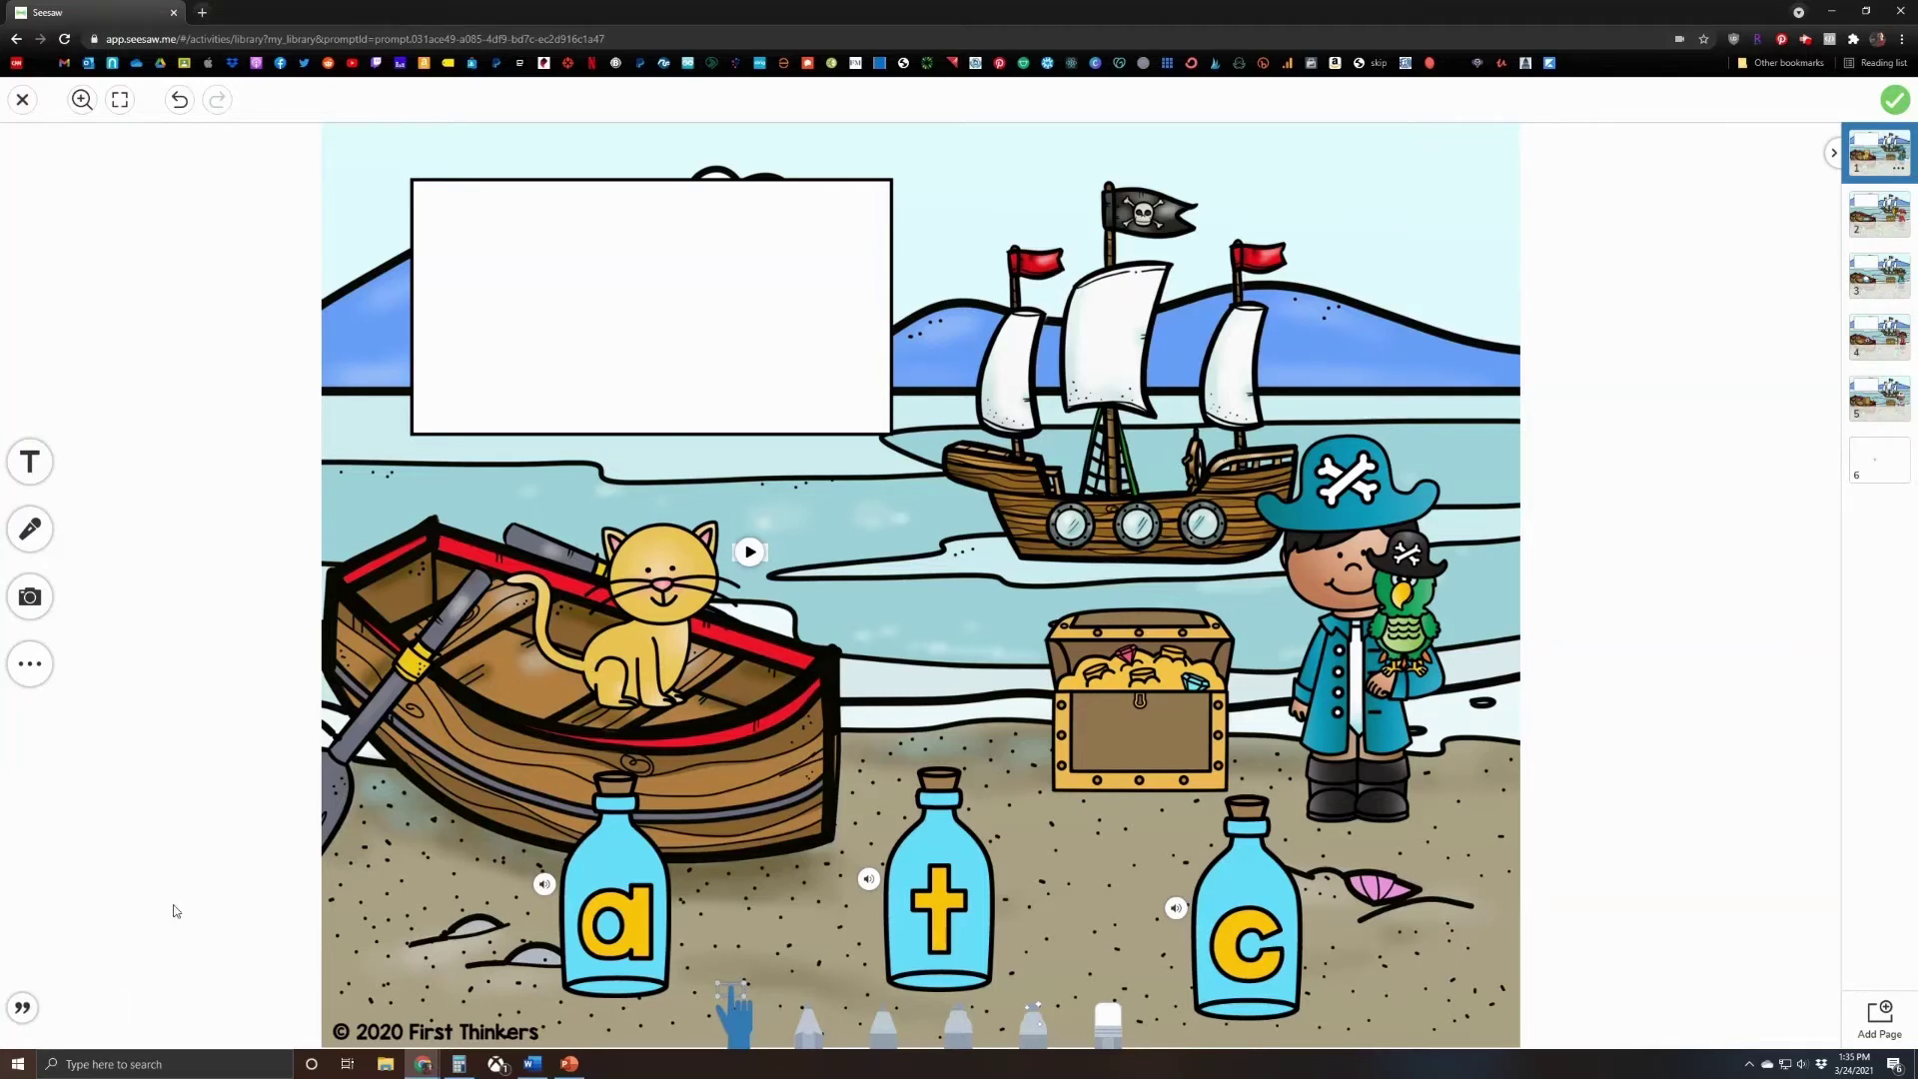
pyautogui.click(751, 553)
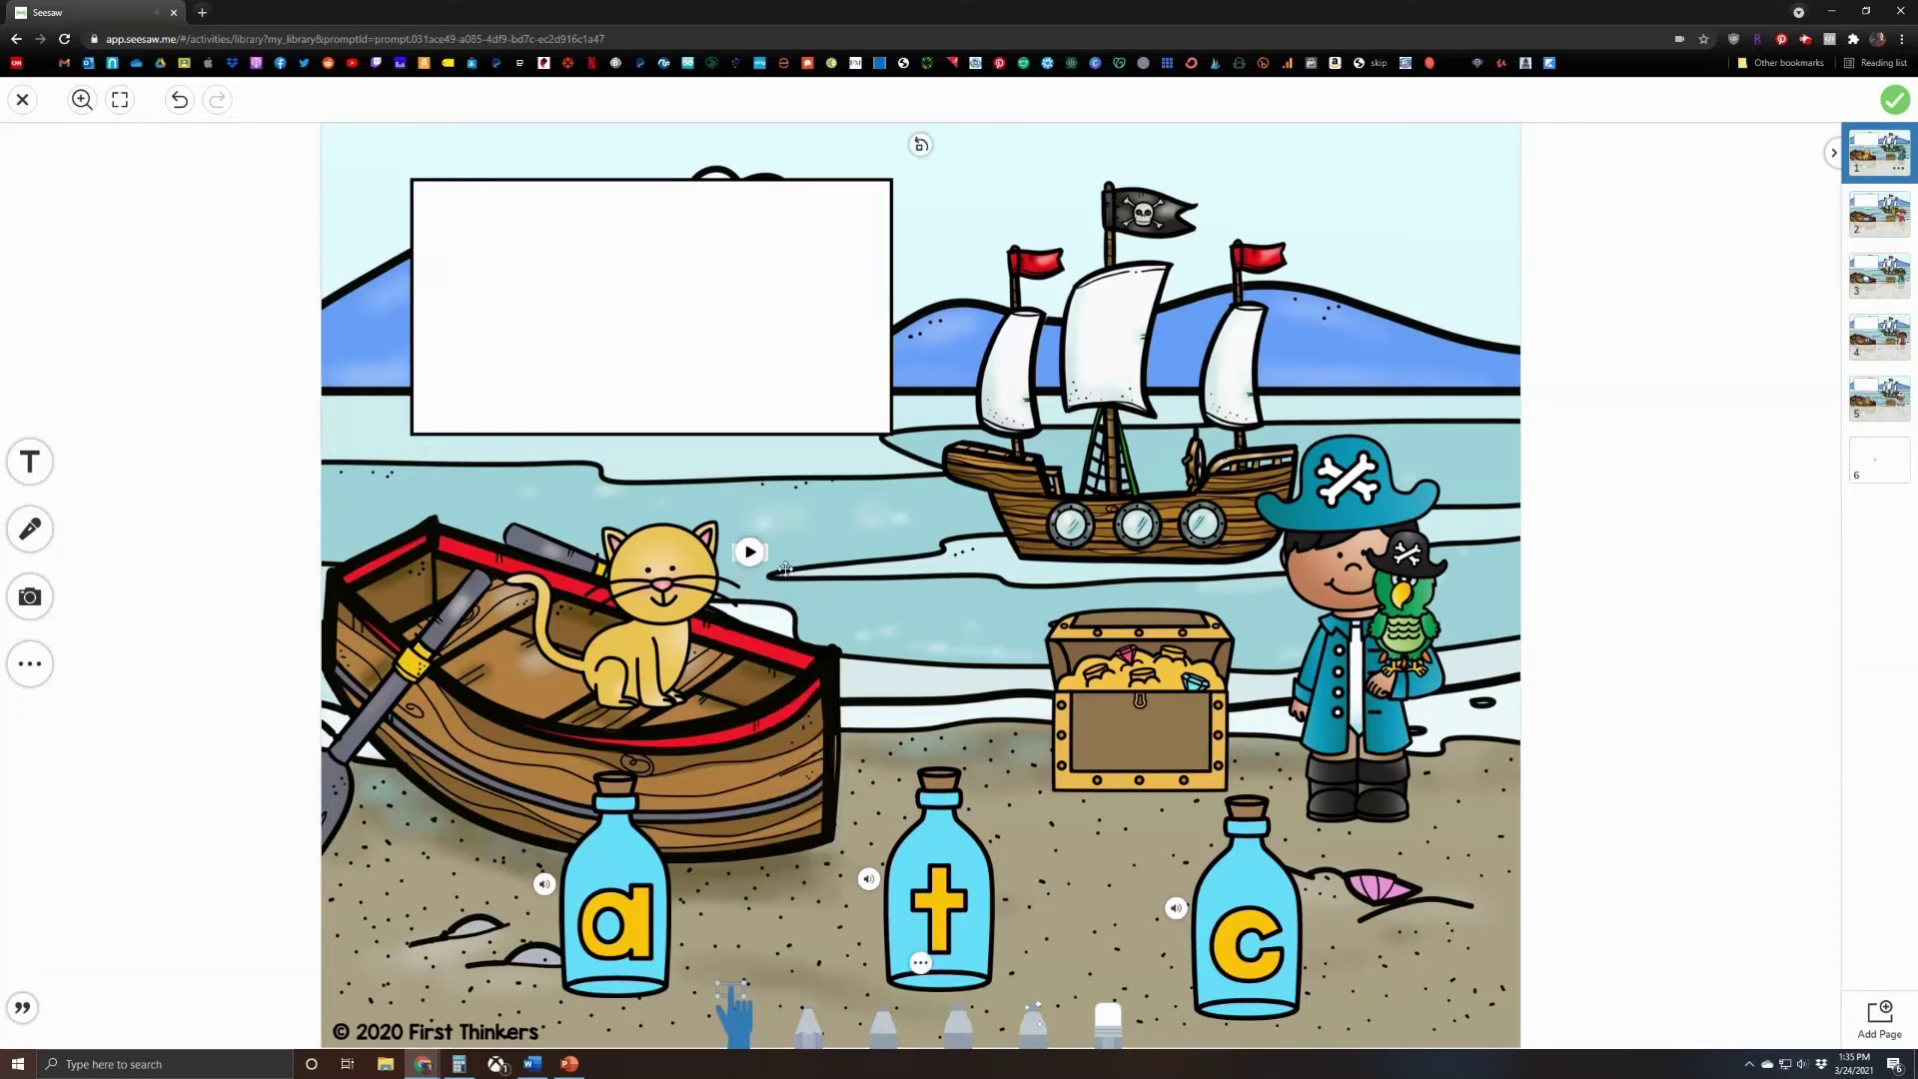
# Delete the play button from page 1 and the original recording from page 6.
pyautogui.rightClick(751, 557)
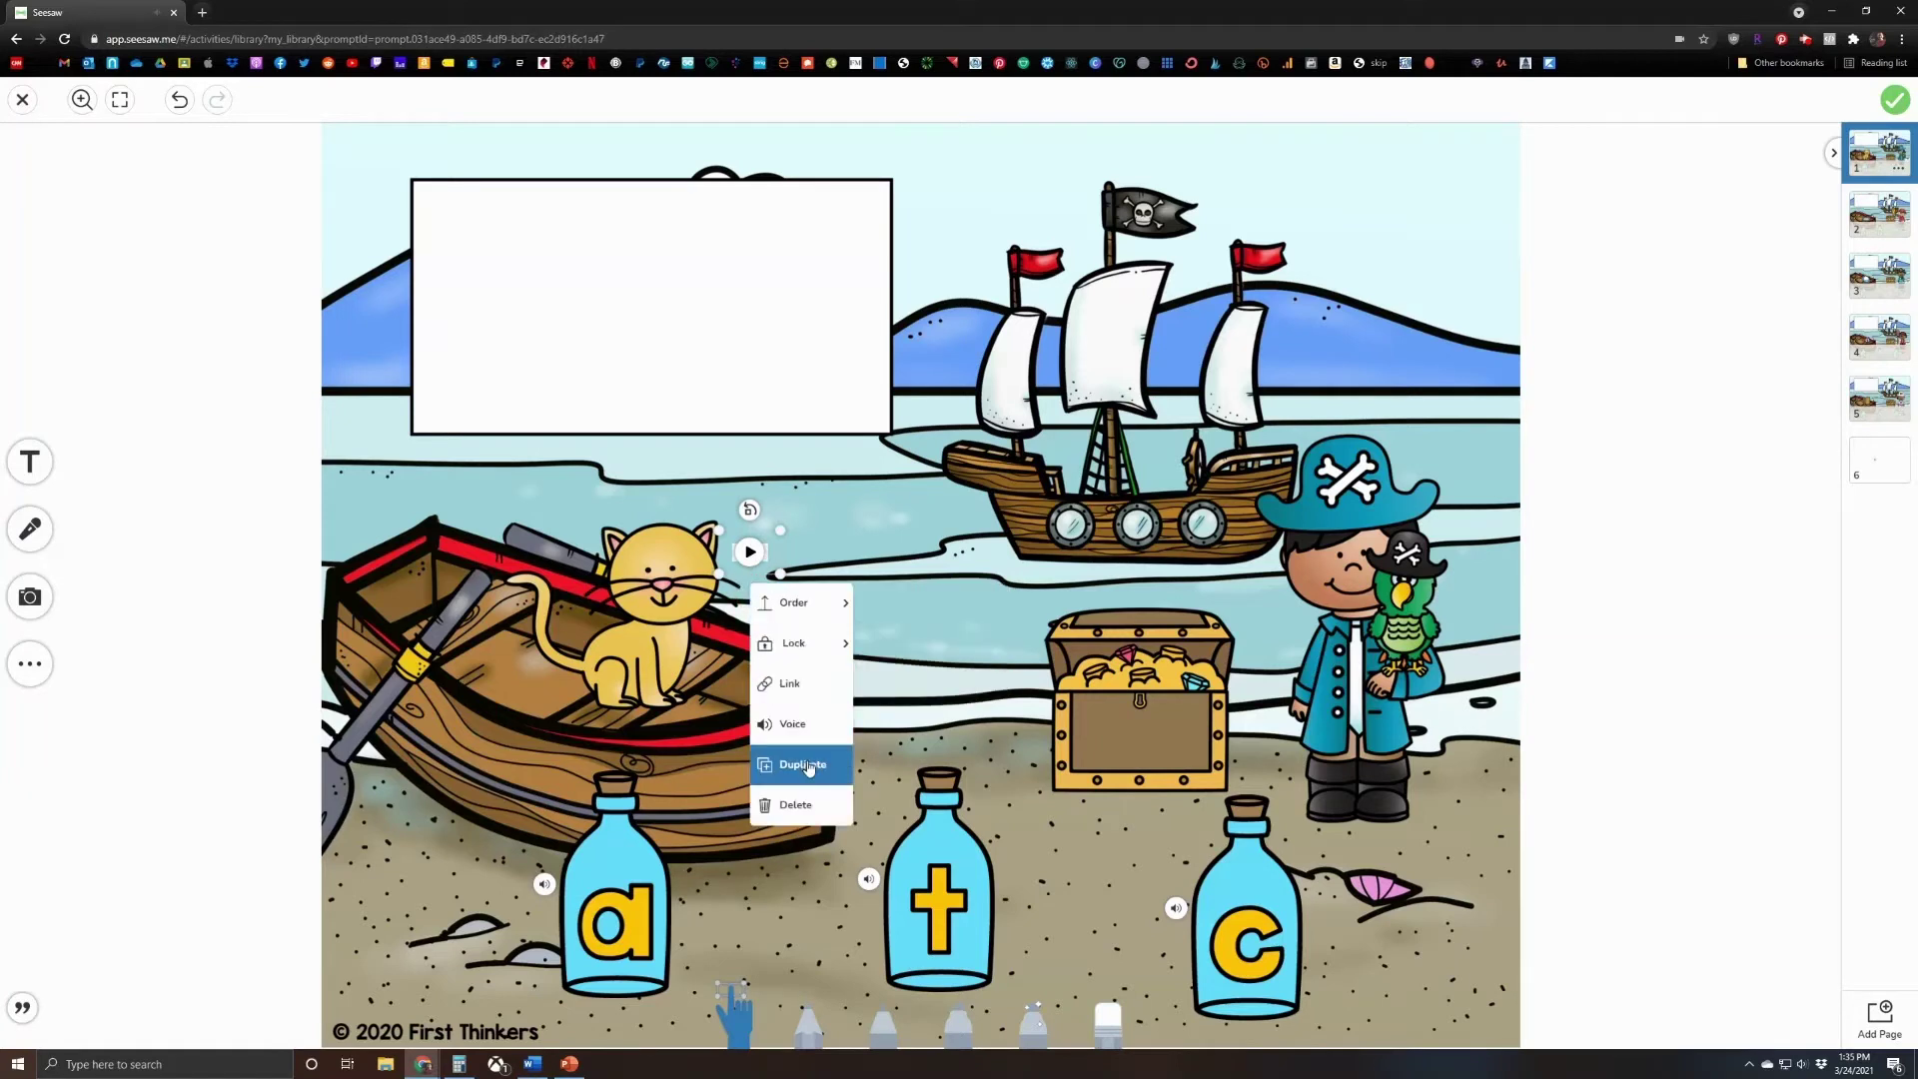
pyautogui.click(796, 804)
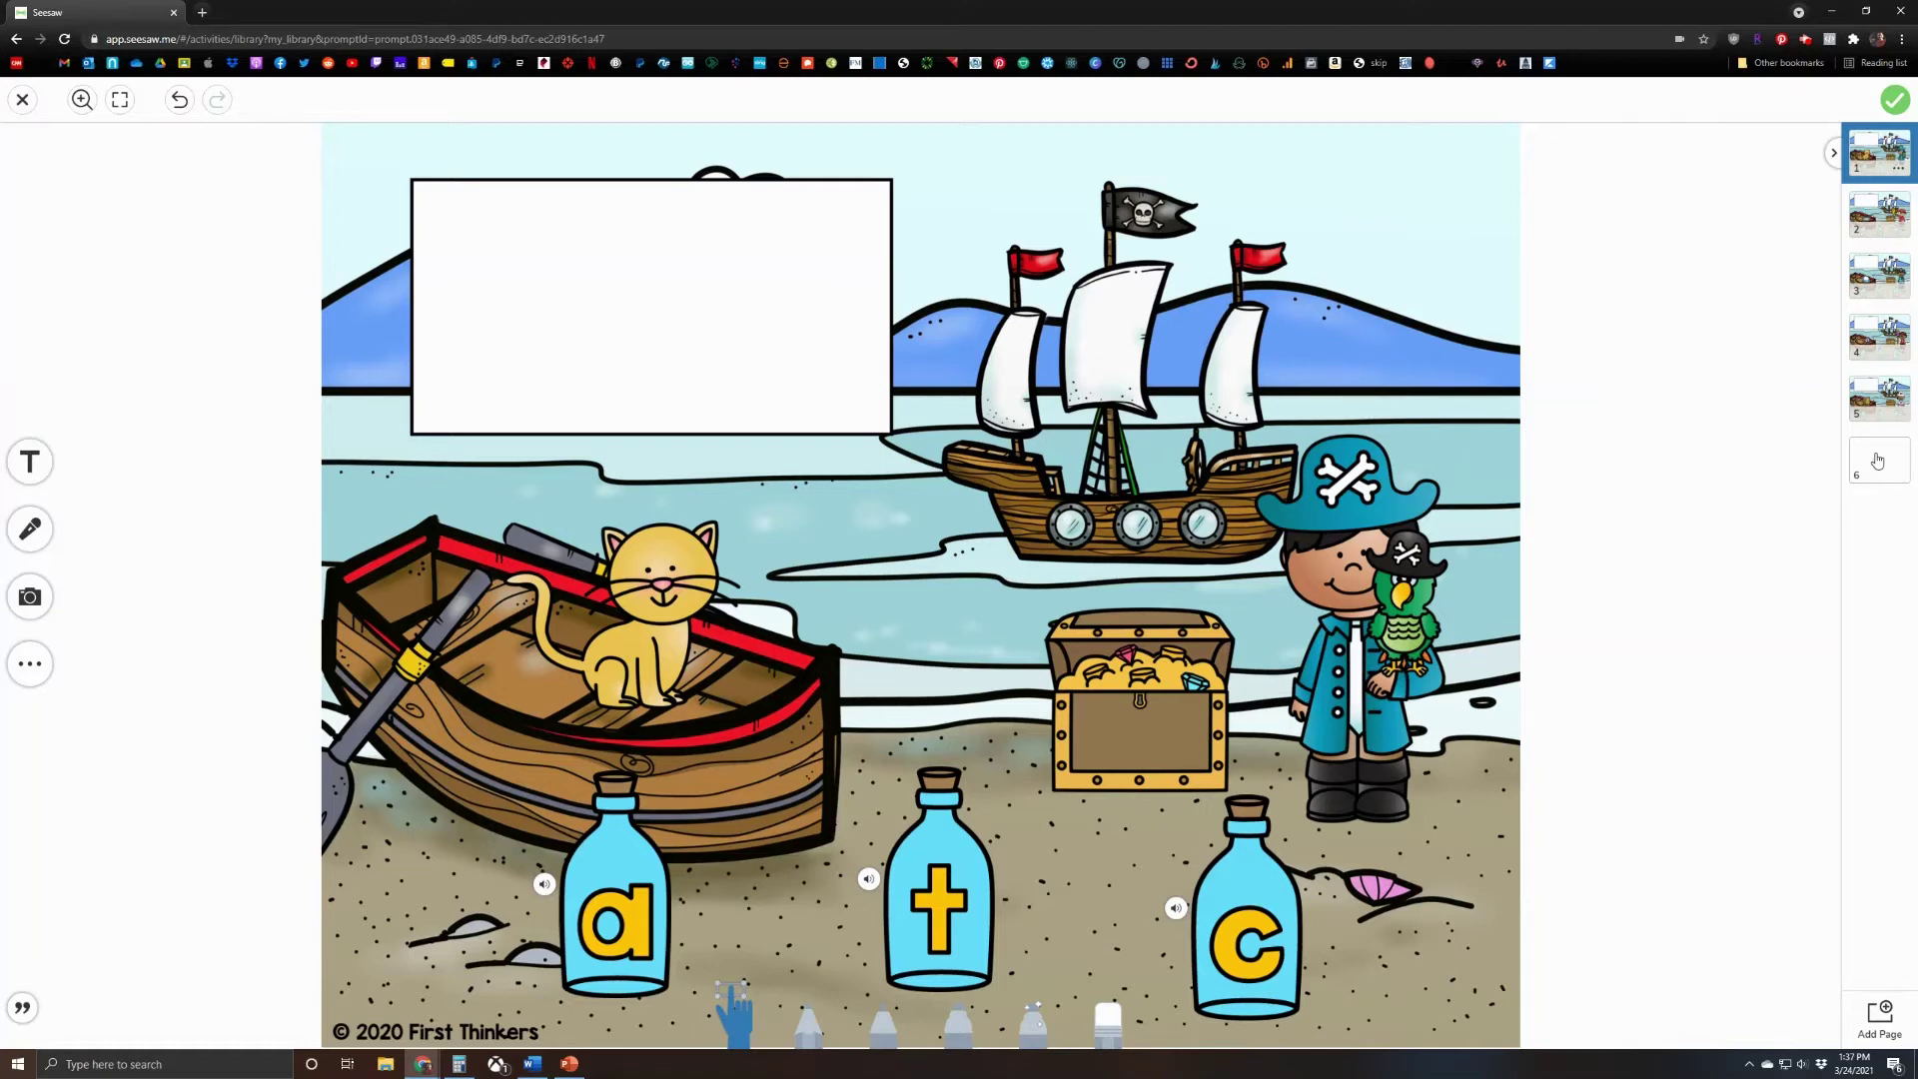
pyautogui.click(1879, 461)
pyautogui.click(997, 458)
pyautogui.click(1194, 584)
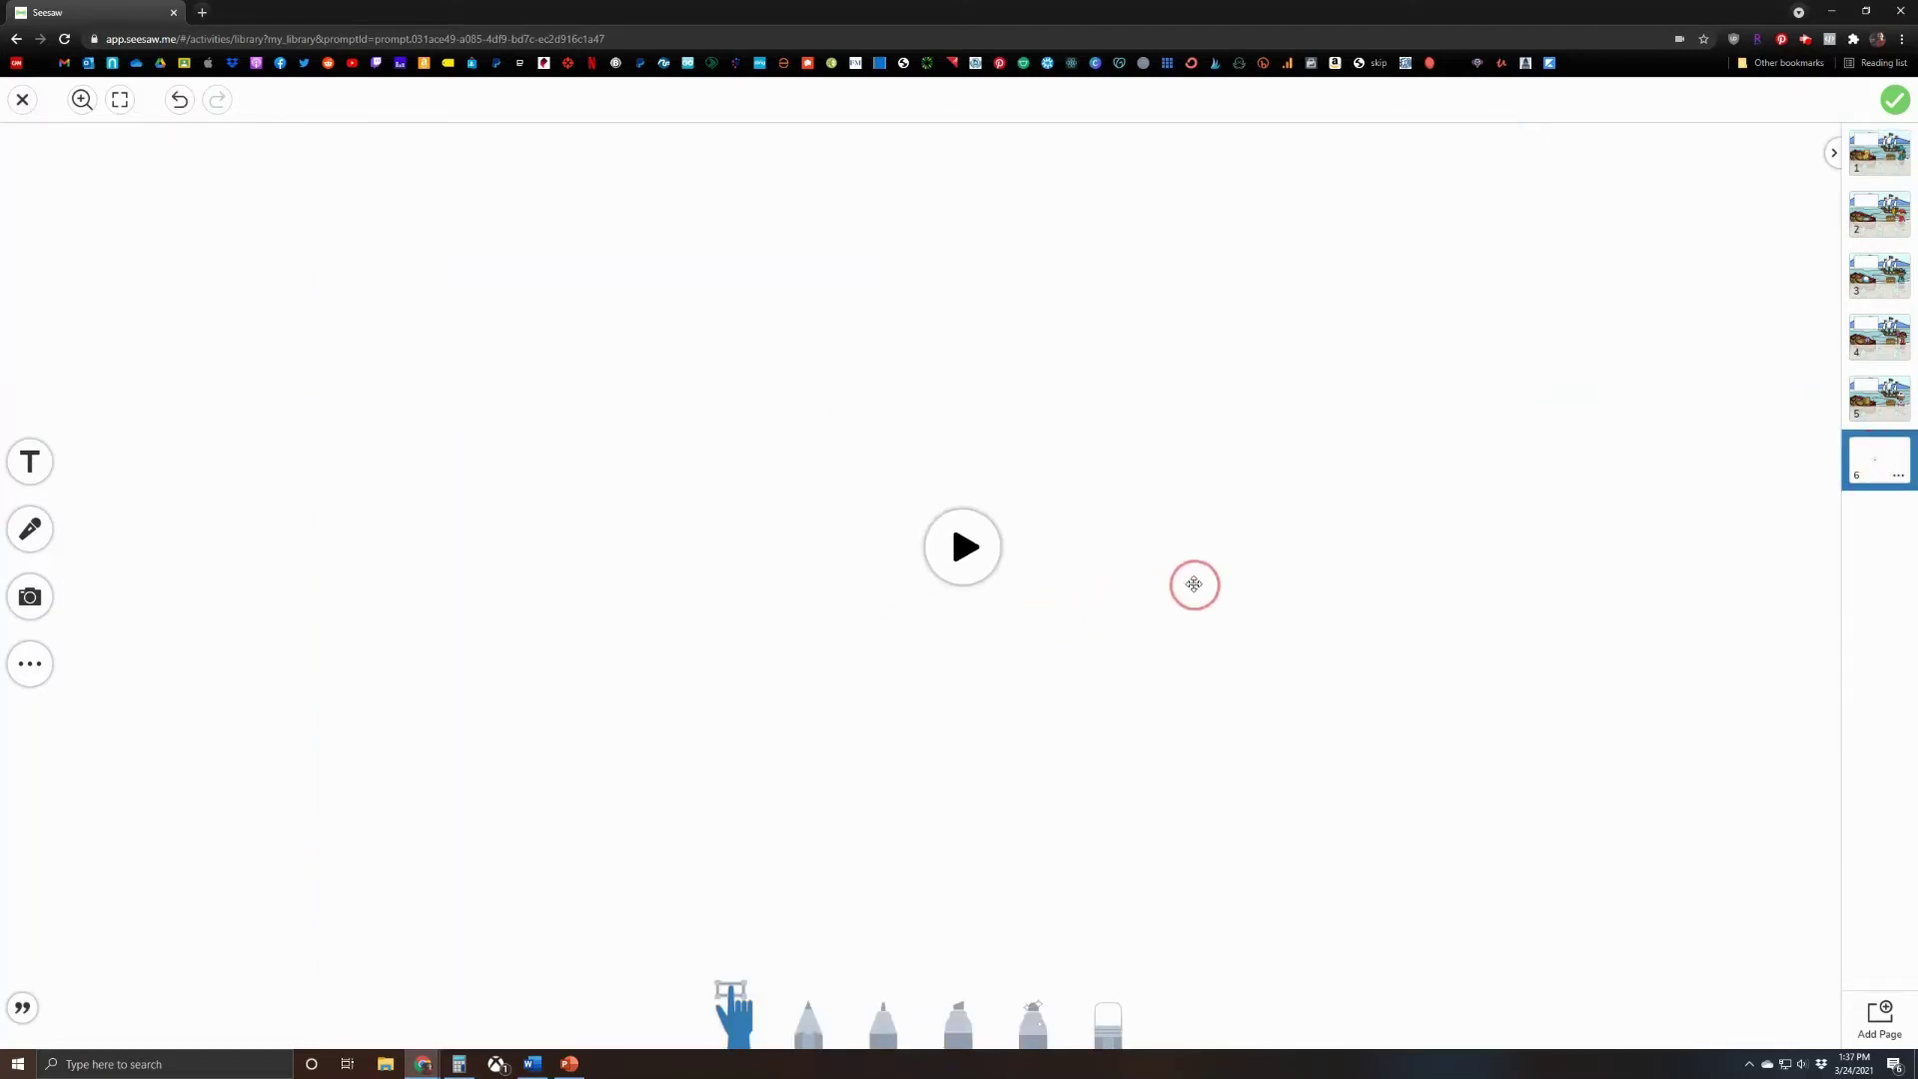
pyautogui.click(1108, 543)
pyautogui.press('Delete')
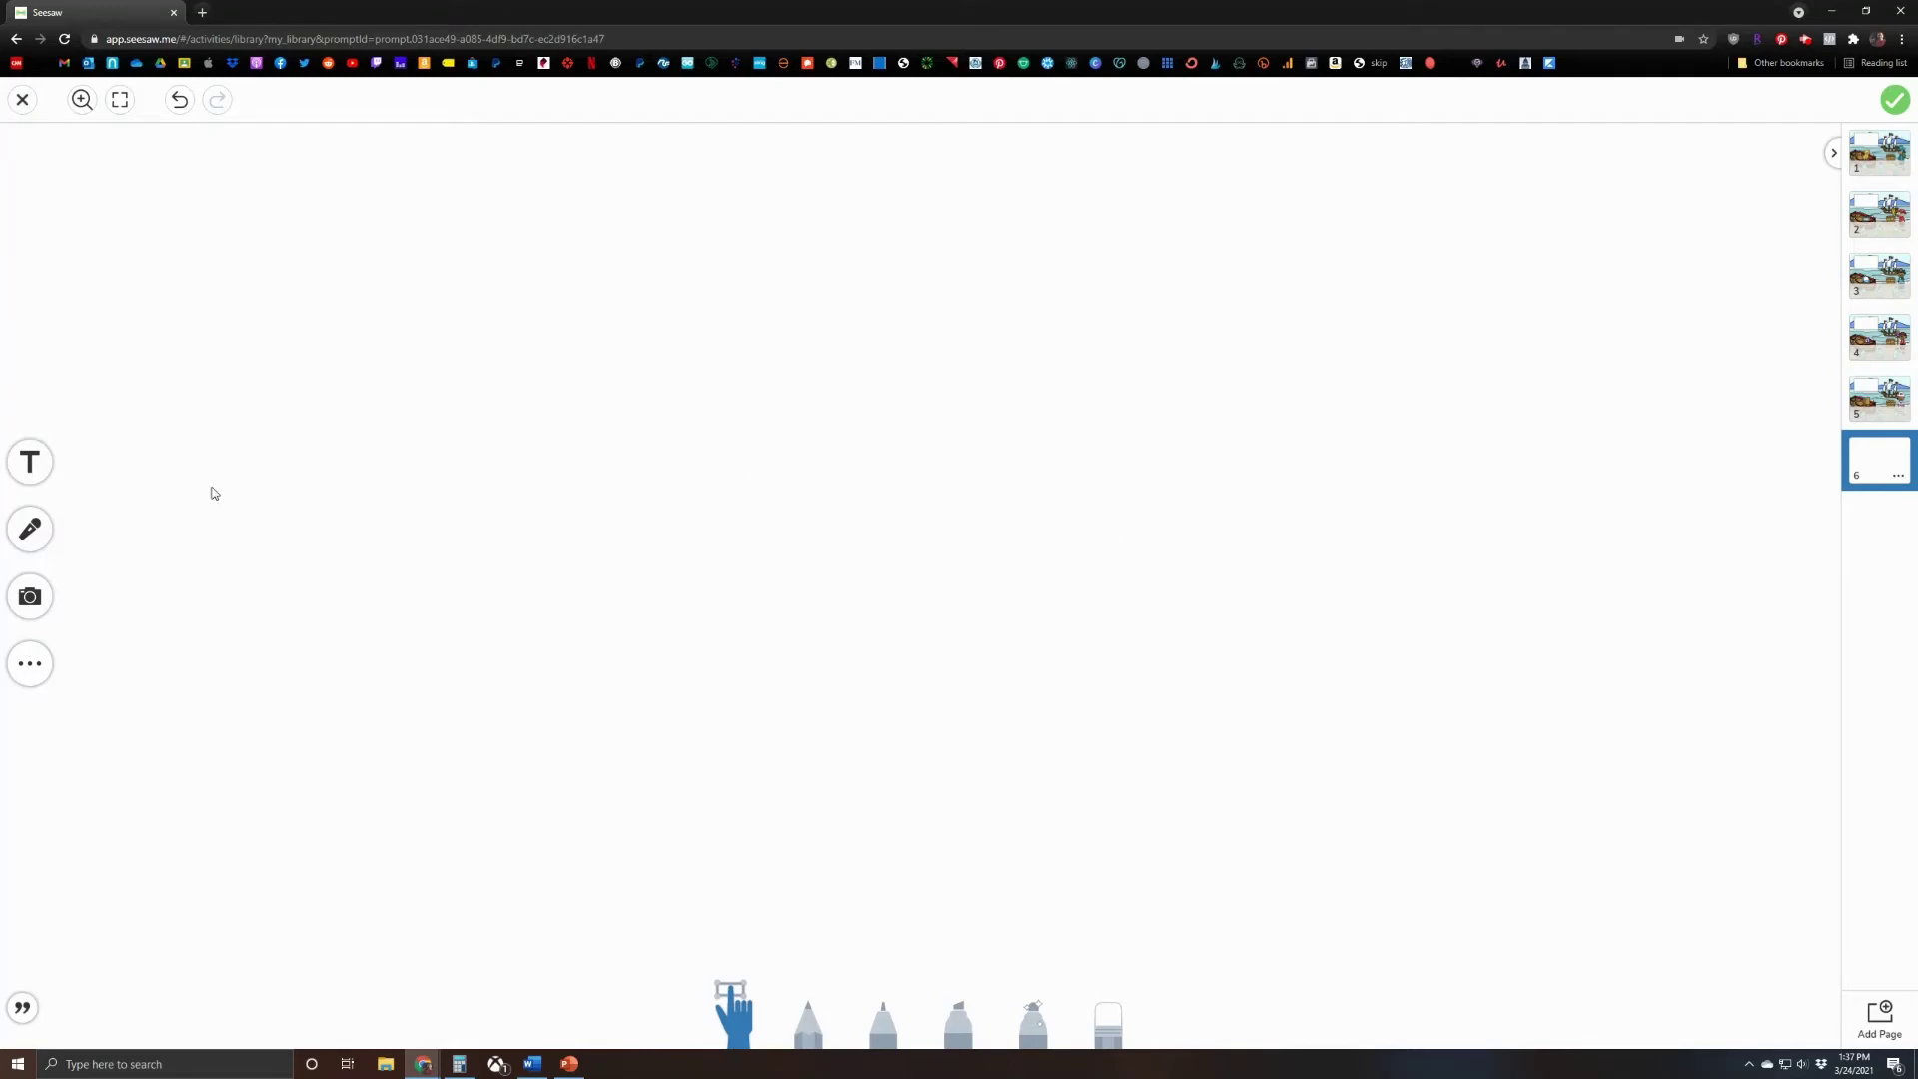
# Upload the image file White onto the empty page 6 and select it.
pyautogui.click(30, 597)
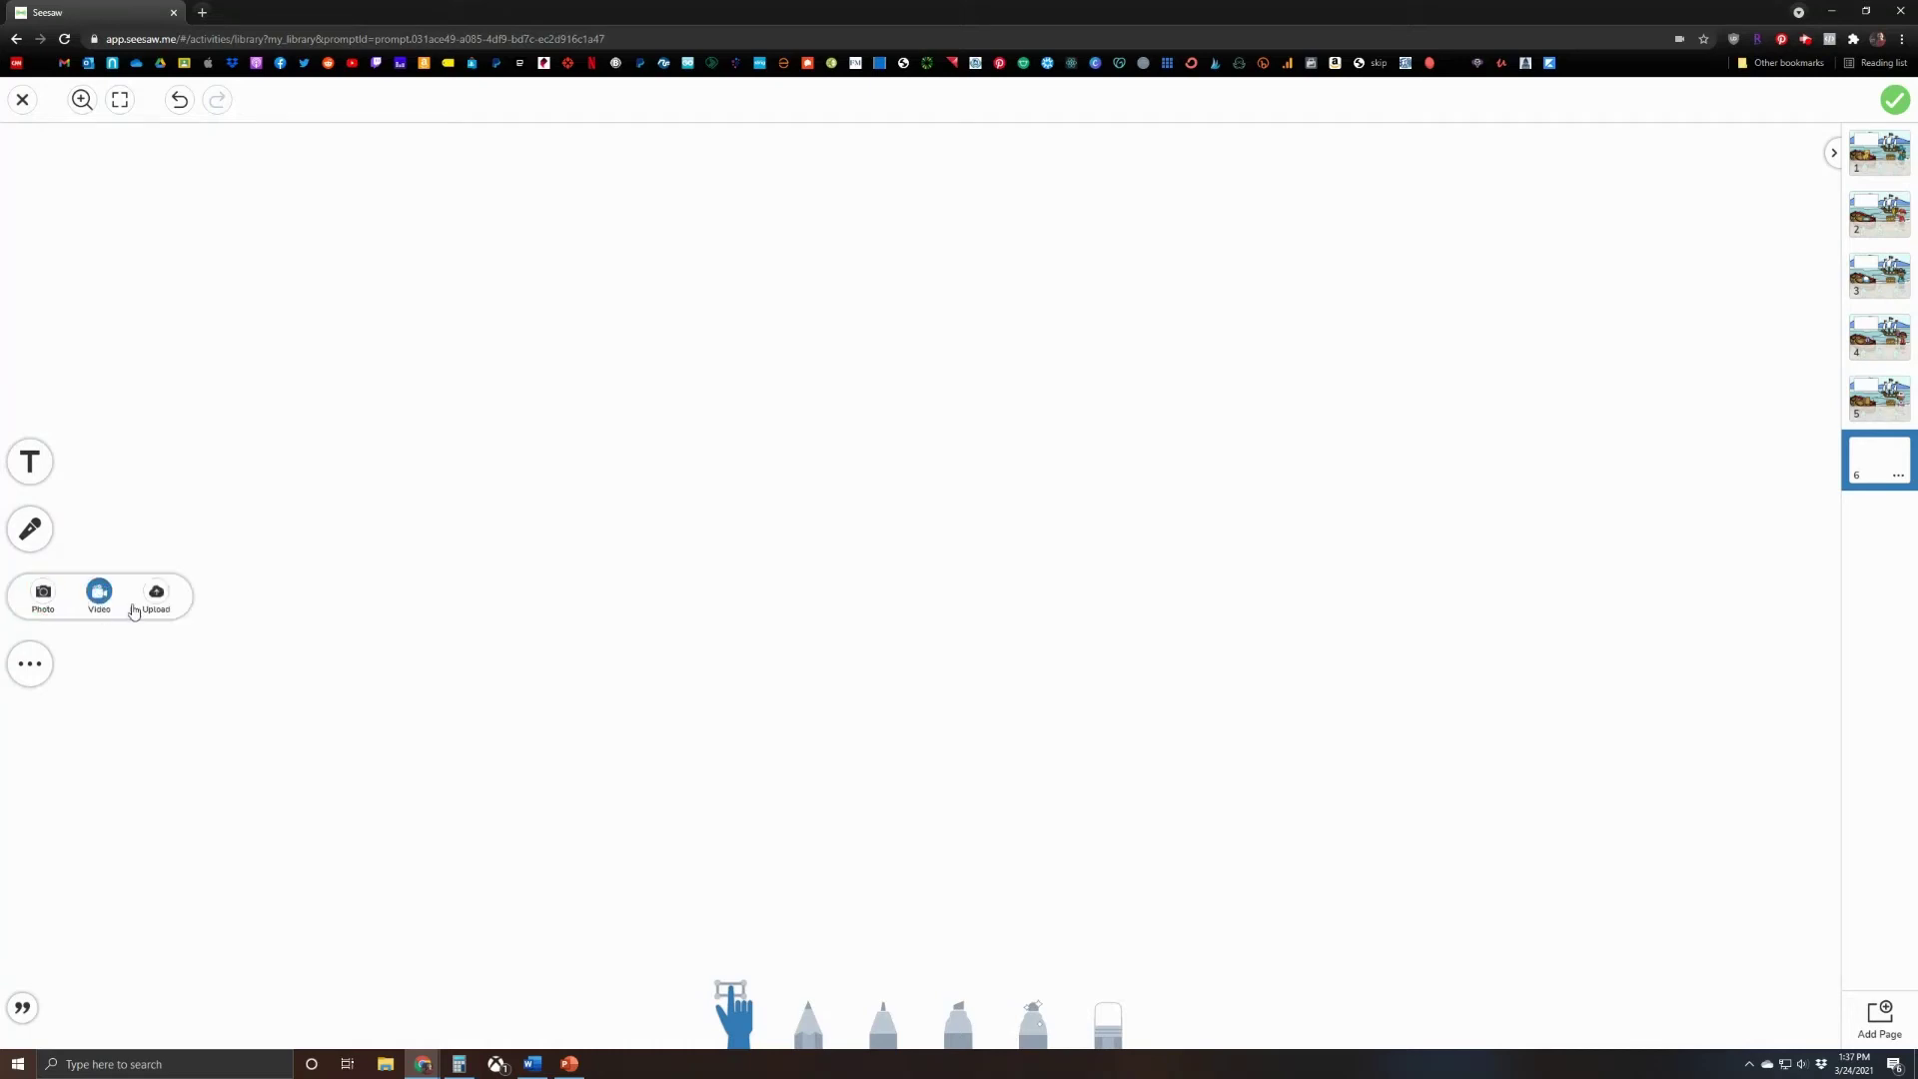
pyautogui.click(157, 597)
pyautogui.doubleClick(166, 157)
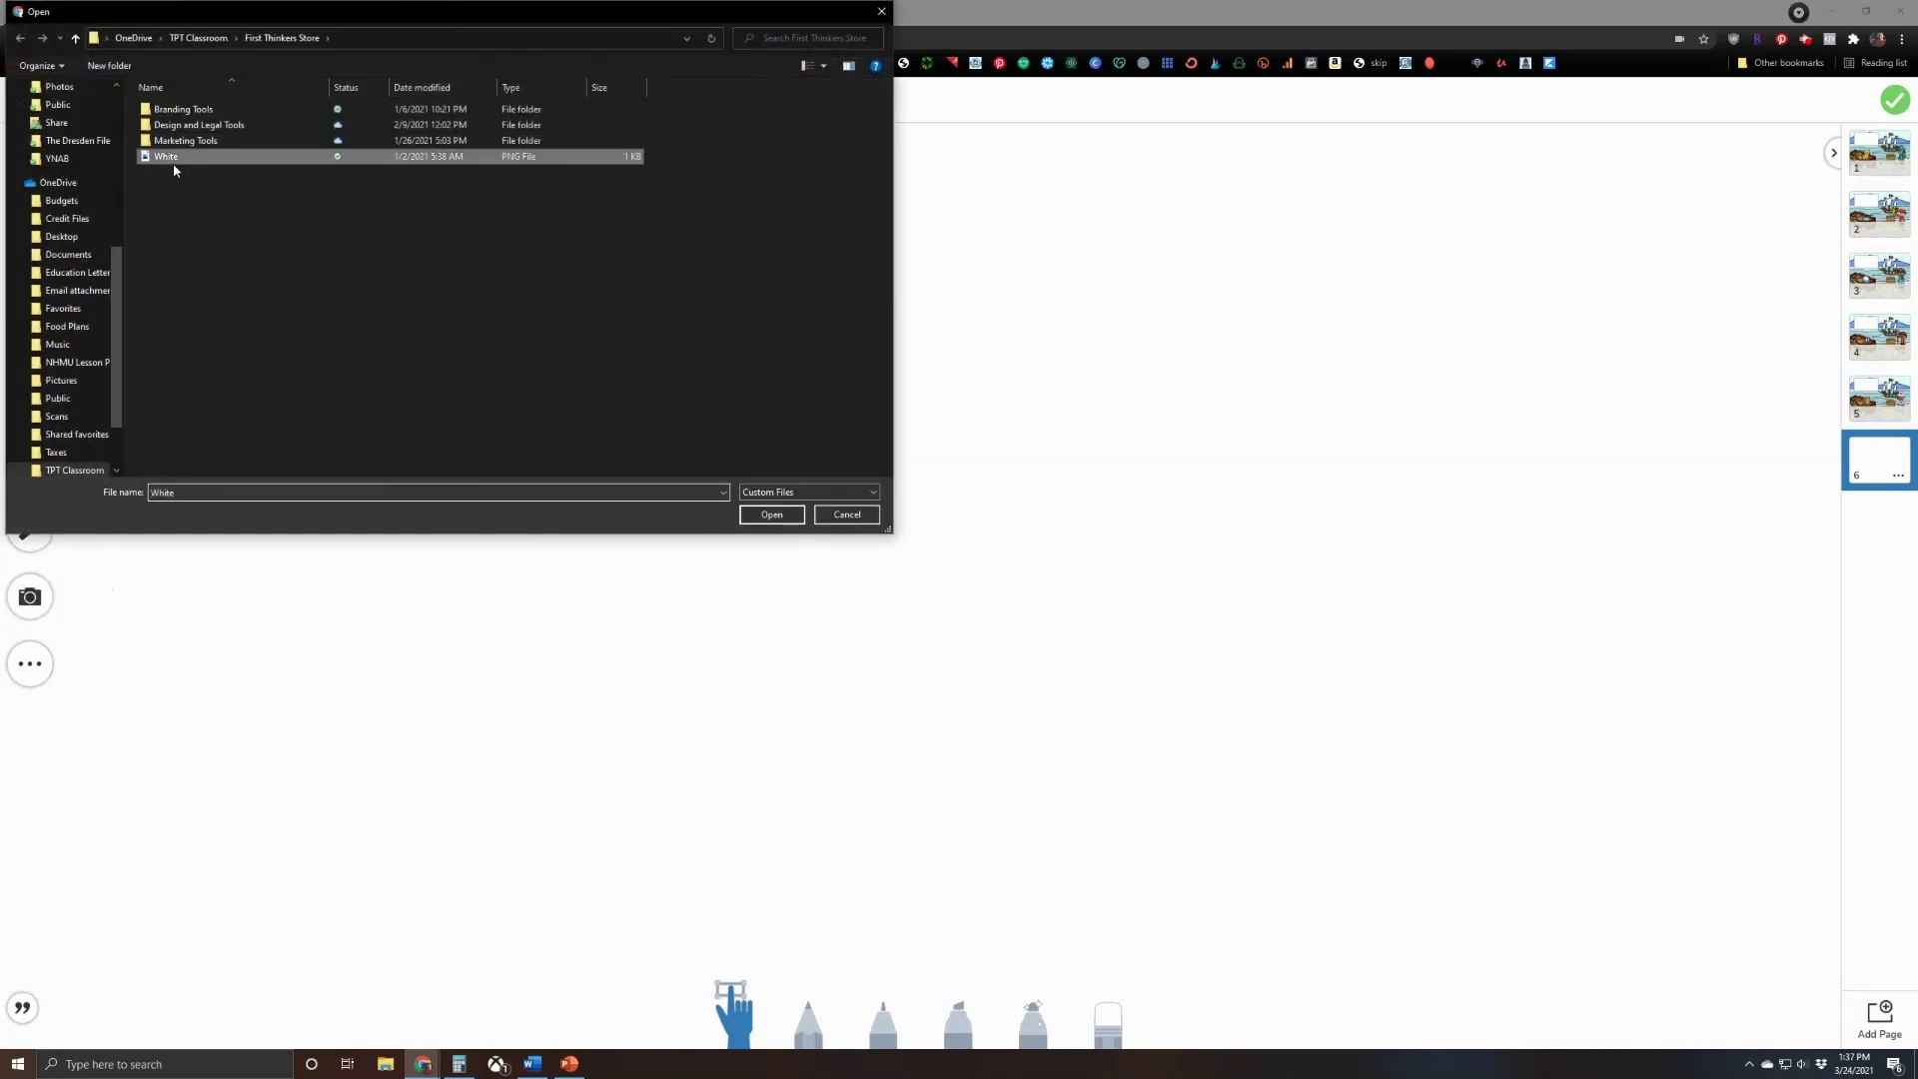
pyautogui.click(993, 483)
pyautogui.click(907, 468)
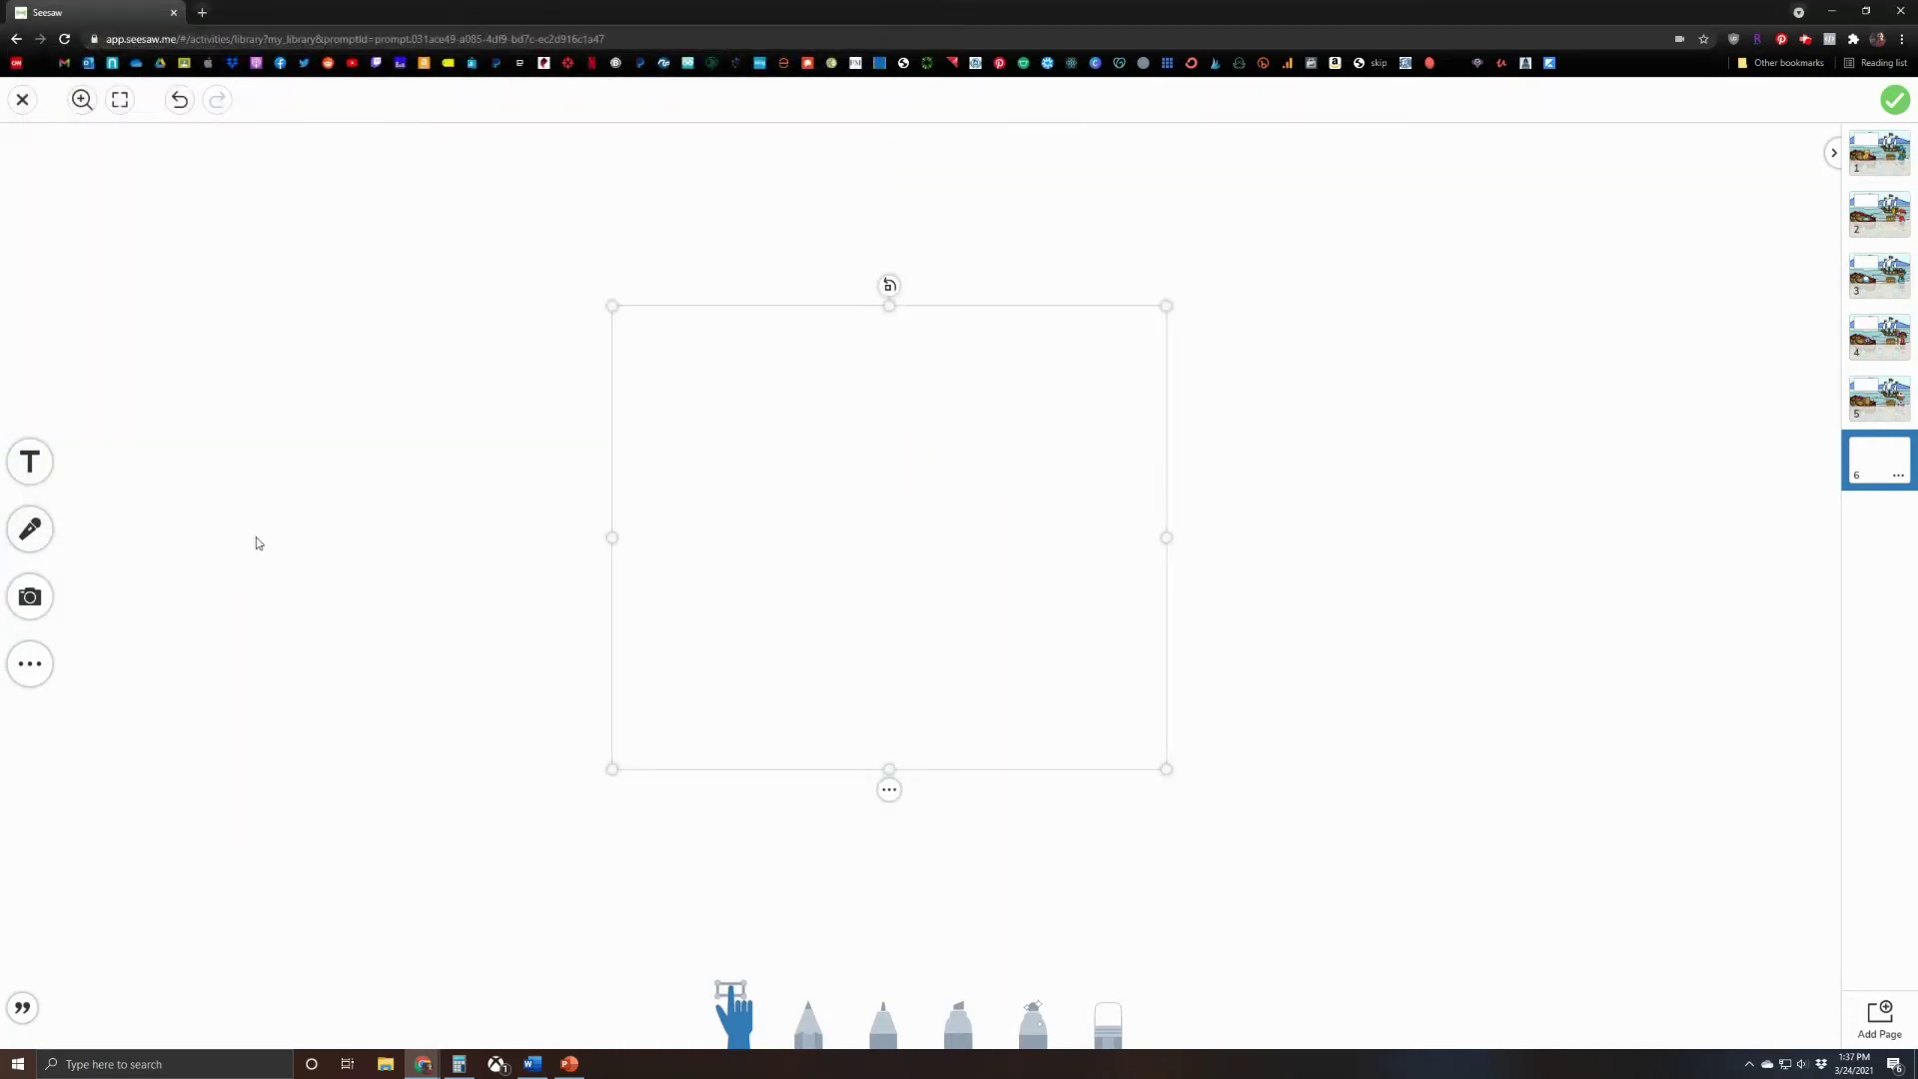
# Start an audio upload as the blank image's voice and open the Audio Files folder inside Design and Legal Tools.
pyautogui.click(889, 790)
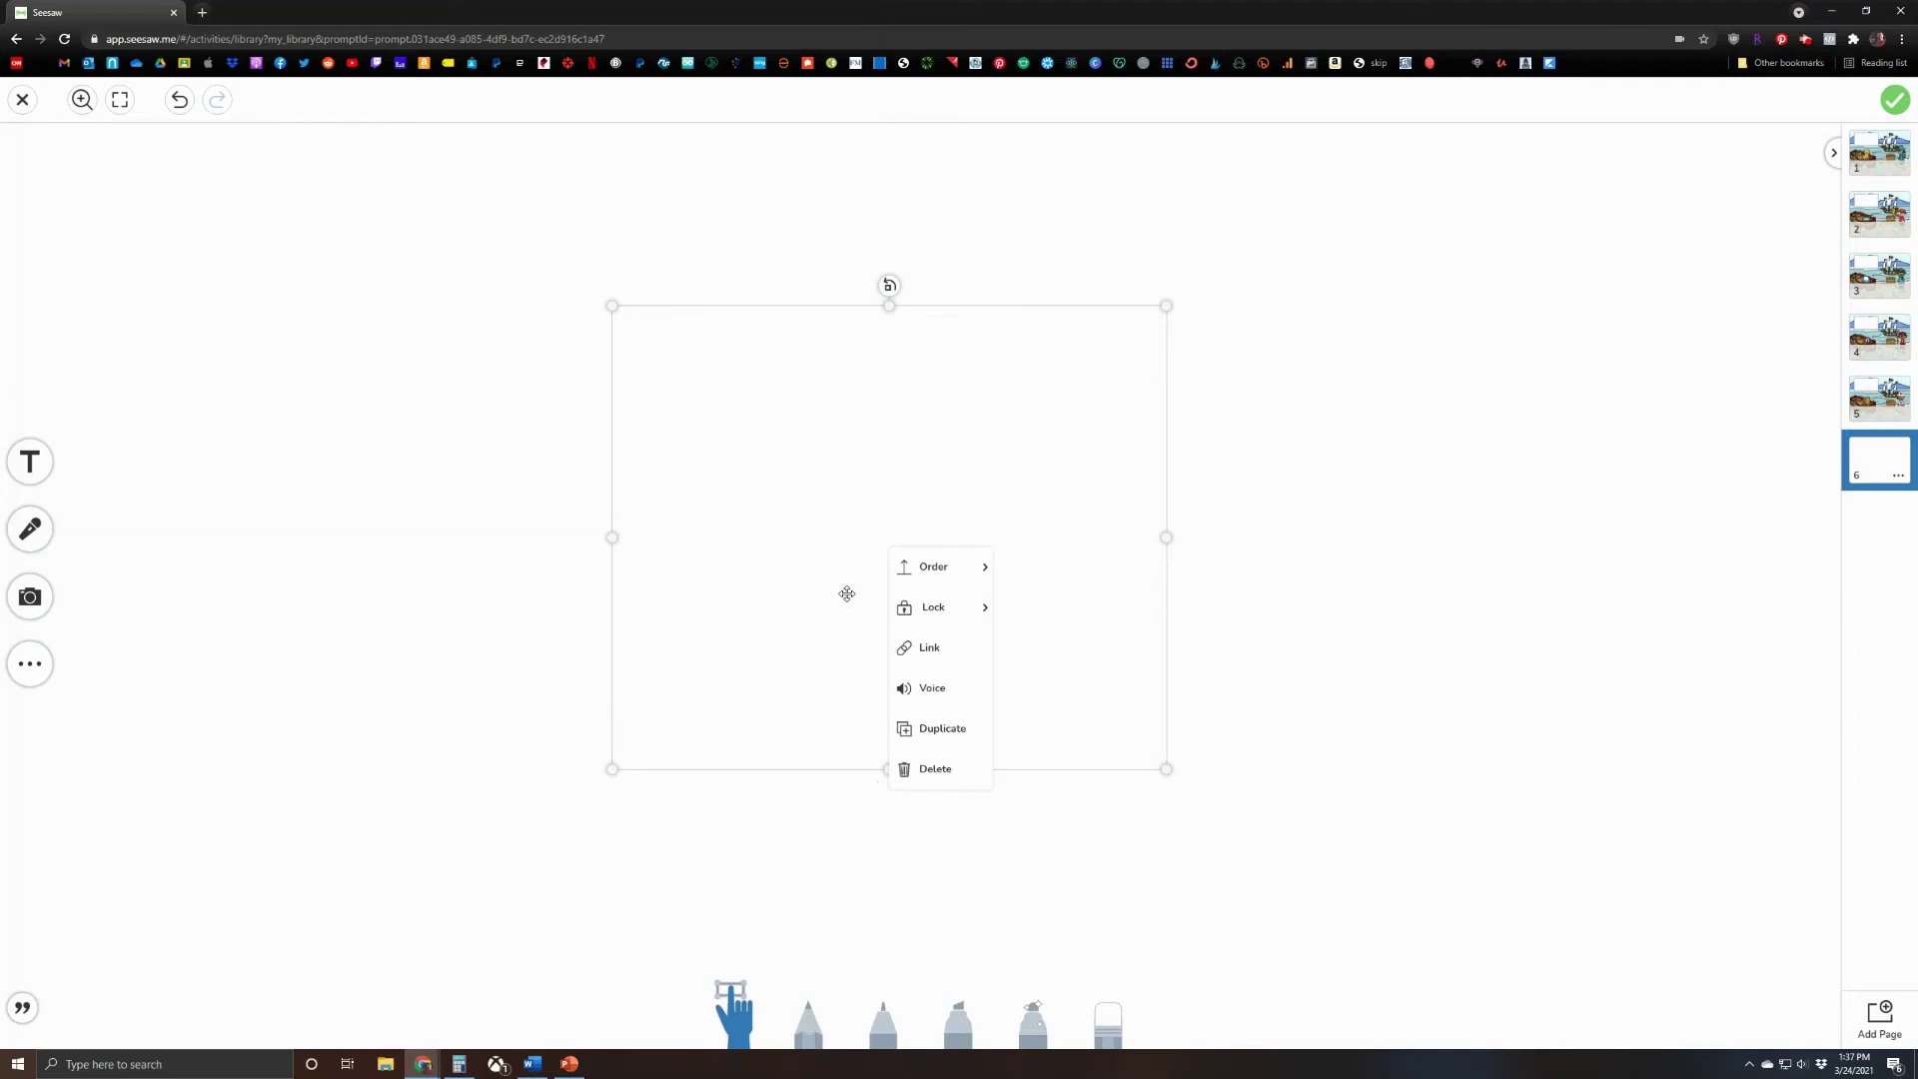
pyautogui.click(945, 702)
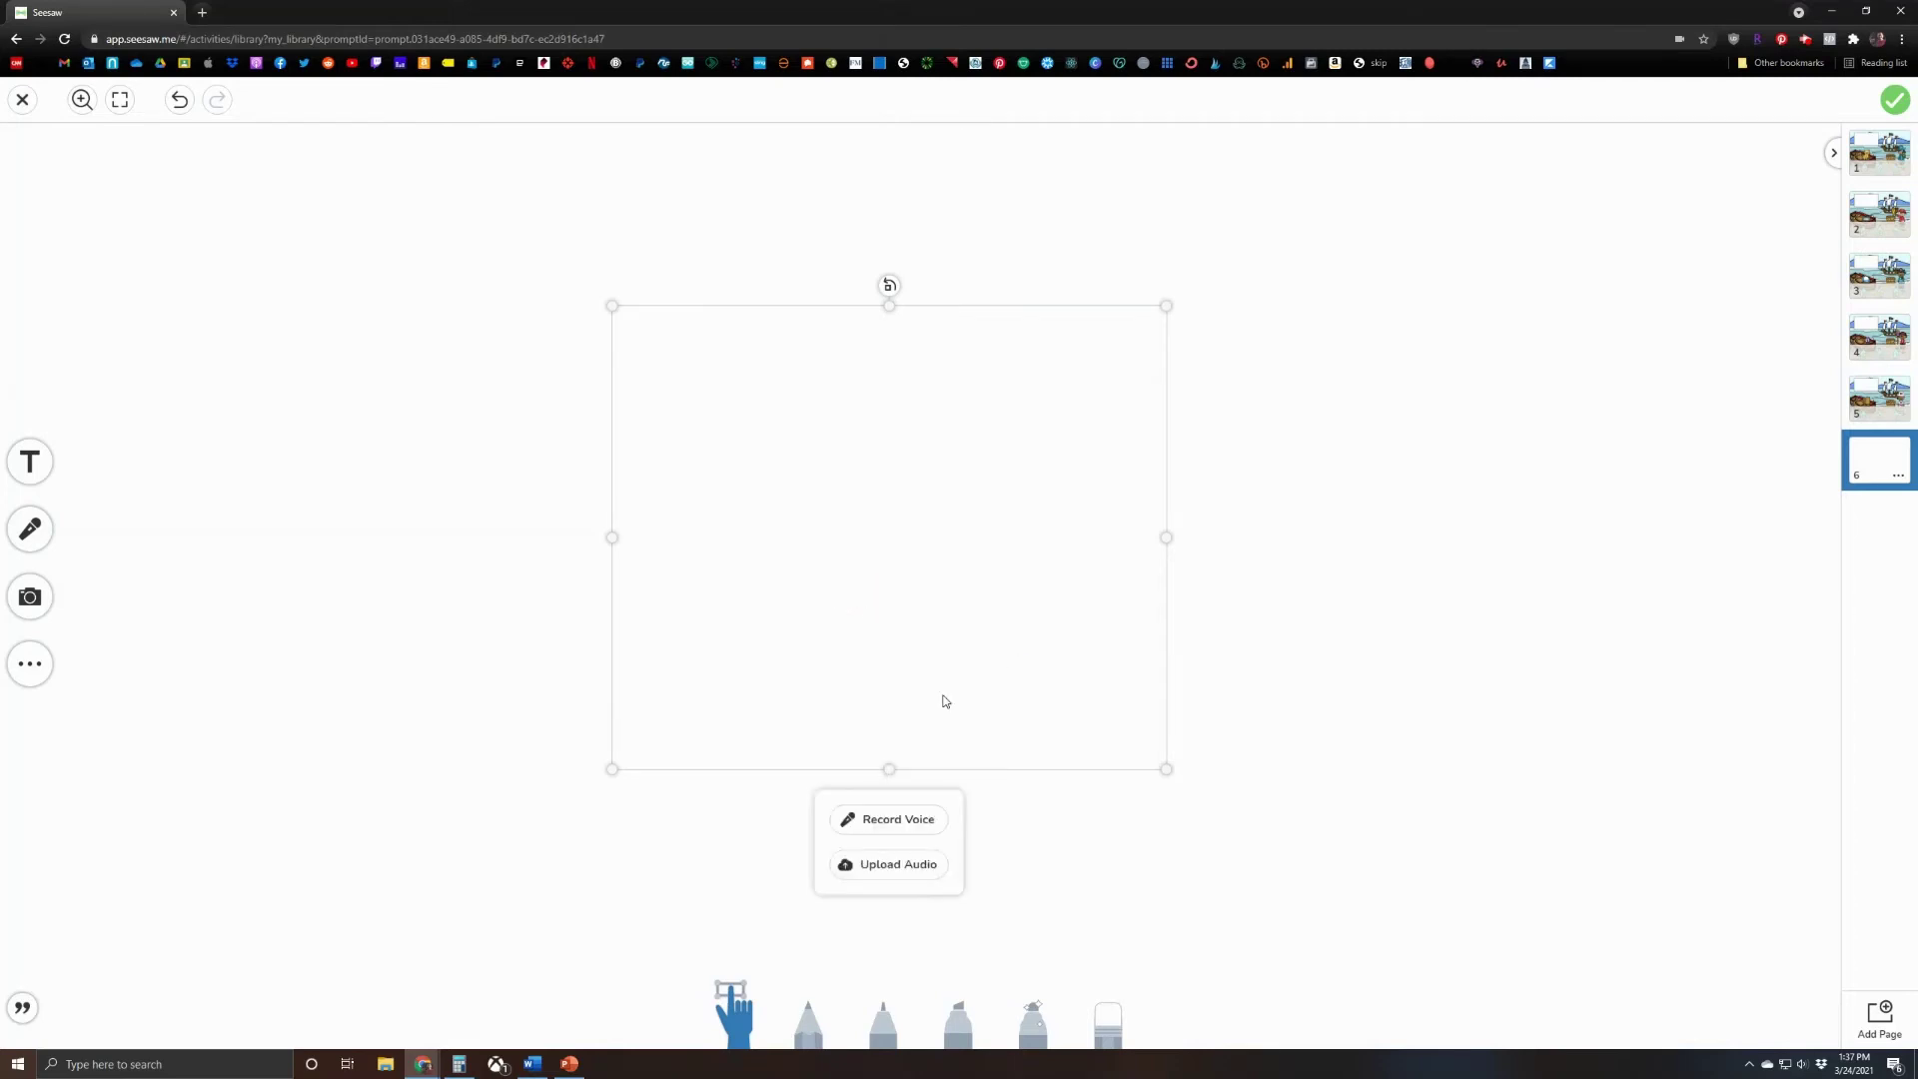
pyautogui.click(911, 863)
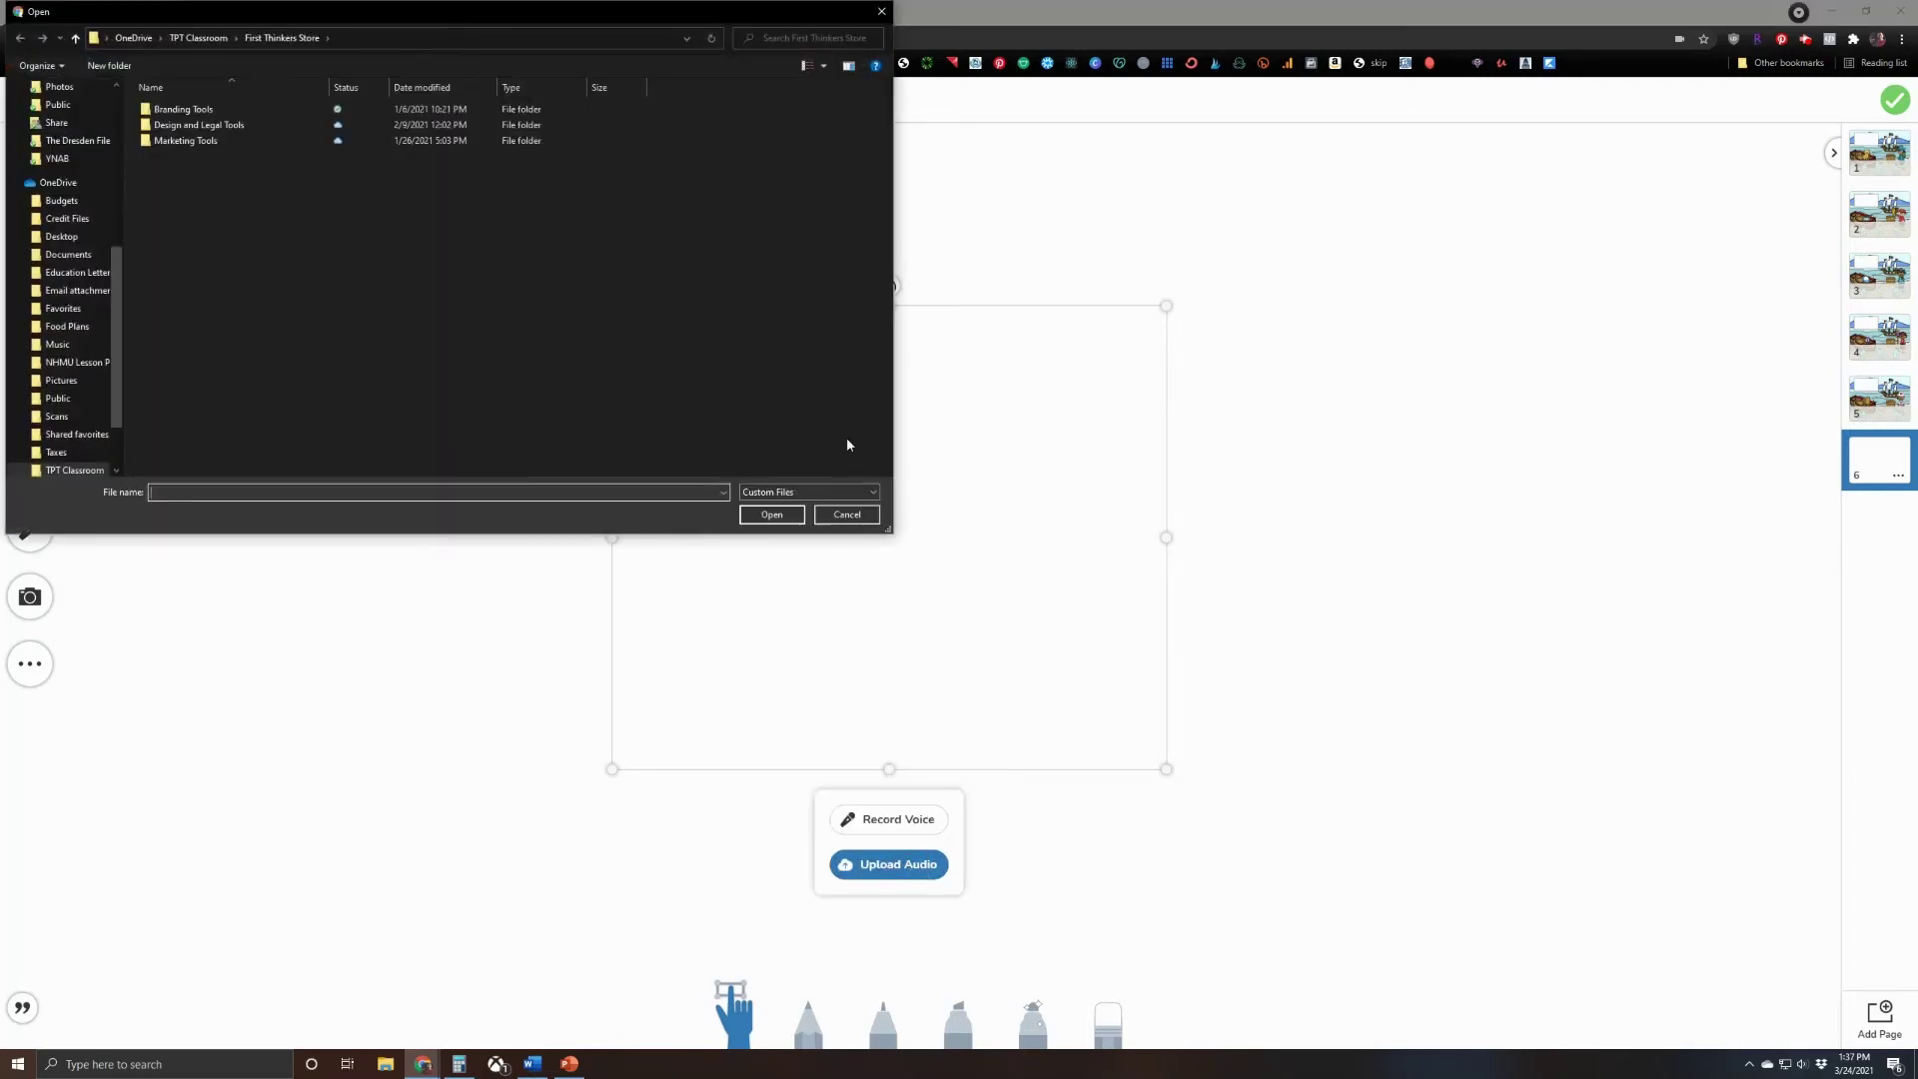
pyautogui.click(186, 128)
pyautogui.doubleClick(186, 128)
pyautogui.doubleClick(185, 110)
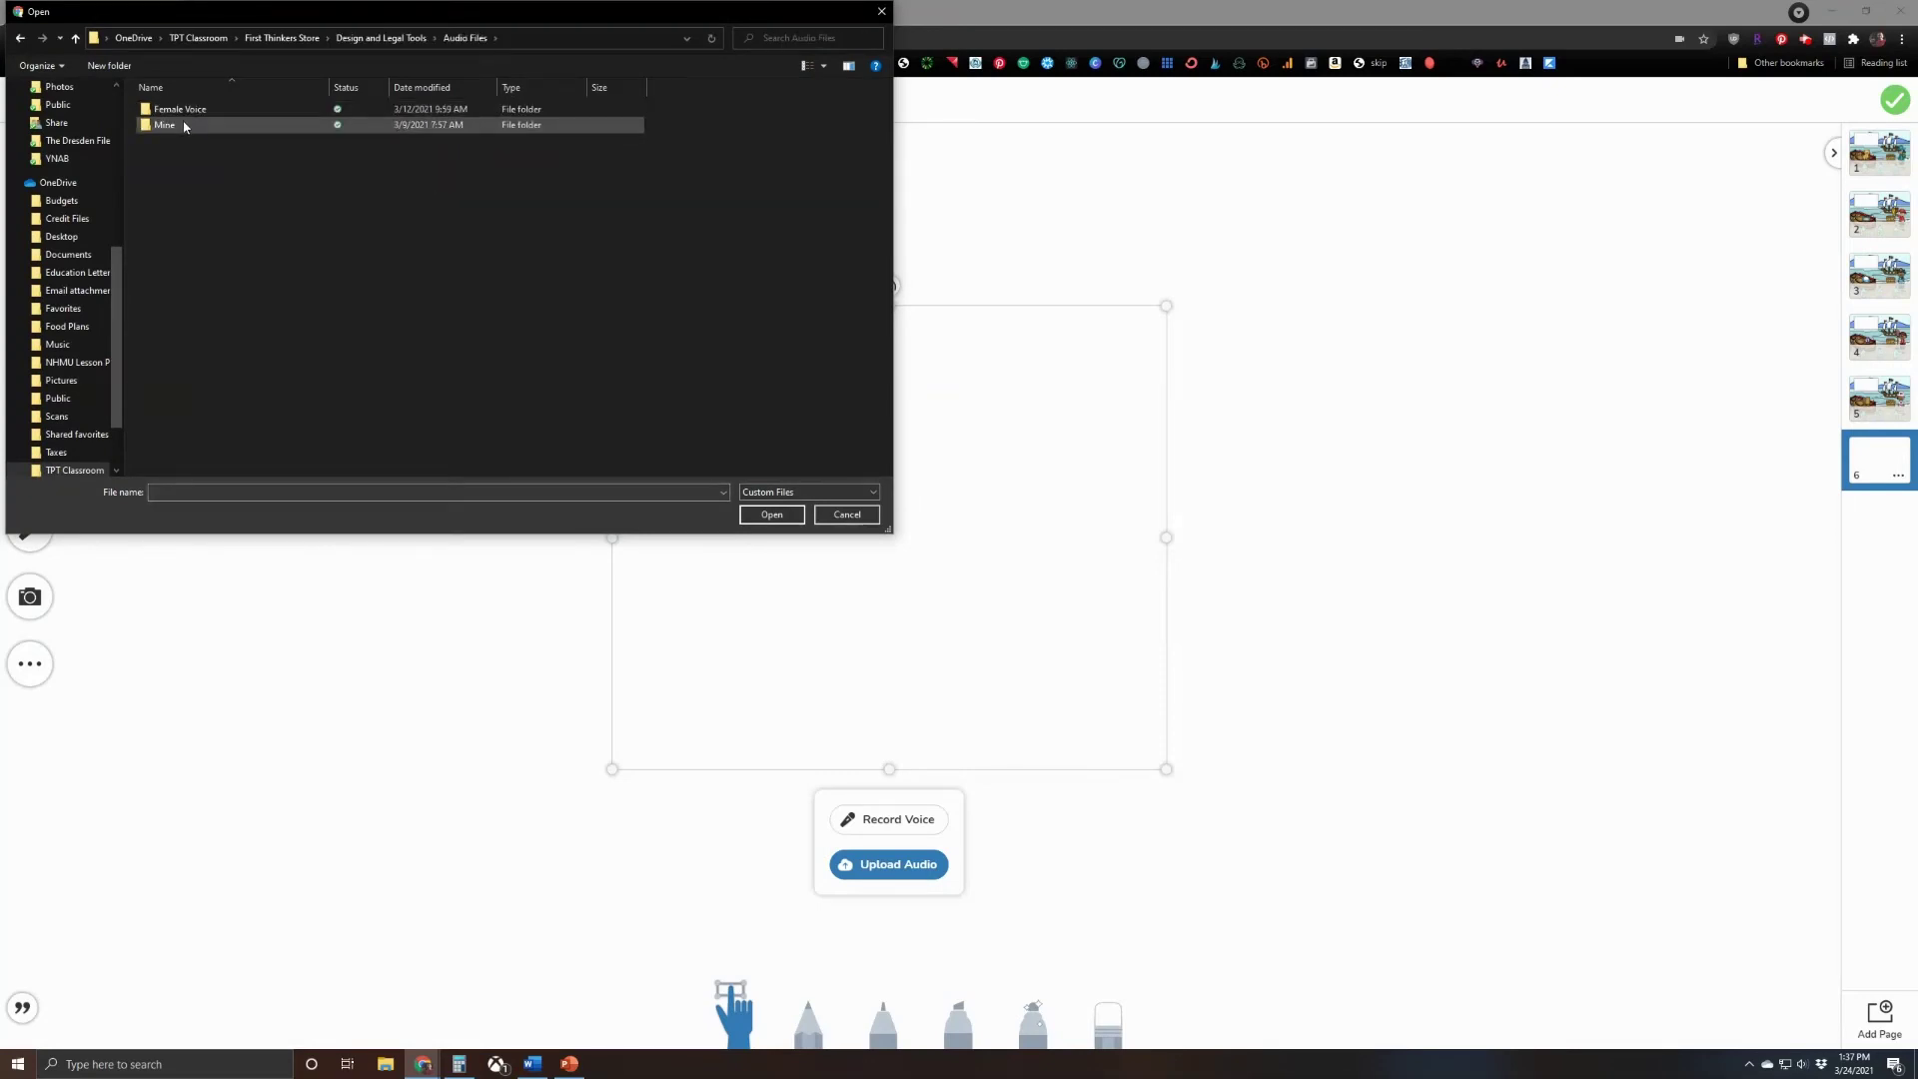
# Attach a Female Voice clip to the blank image from CVC Words, MP3, Short A, AT Words.
pyautogui.doubleClick(184, 113)
pyautogui.doubleClick(185, 140)
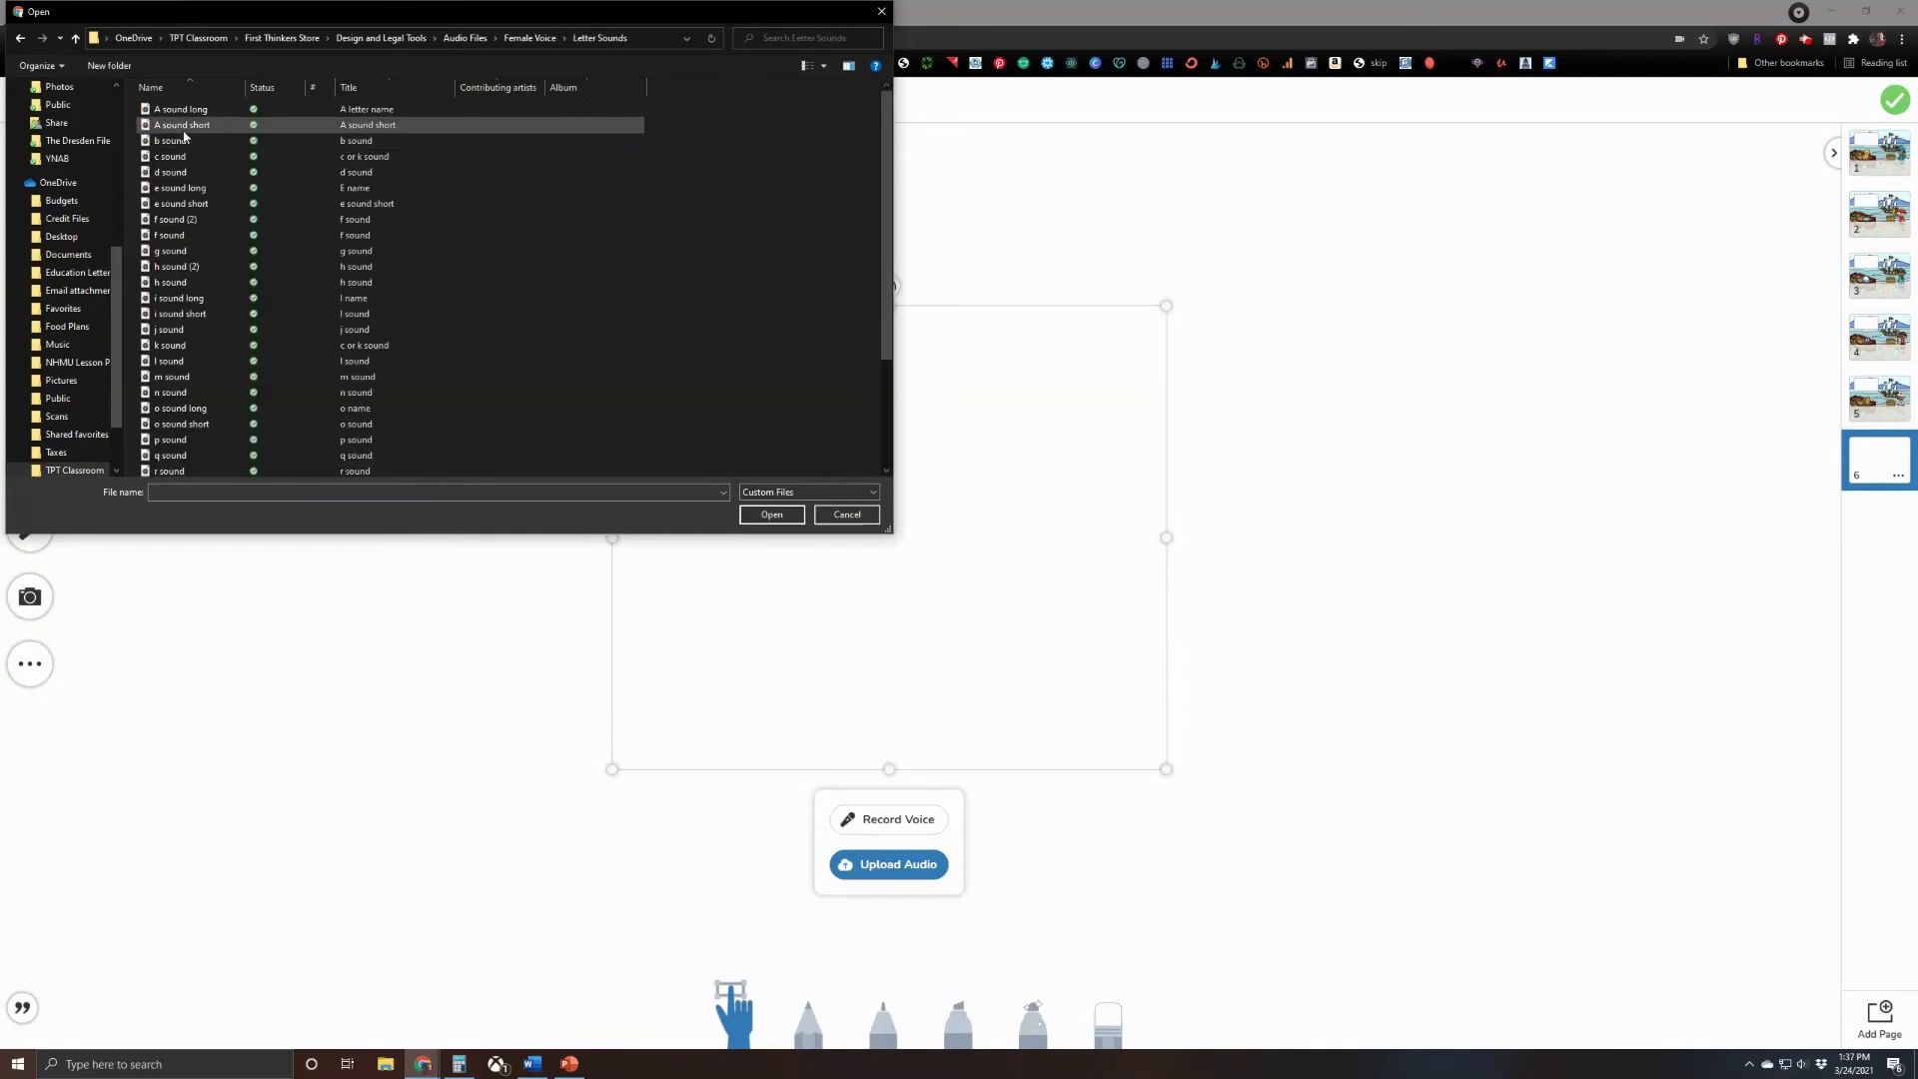
pyautogui.press('BackSpace')
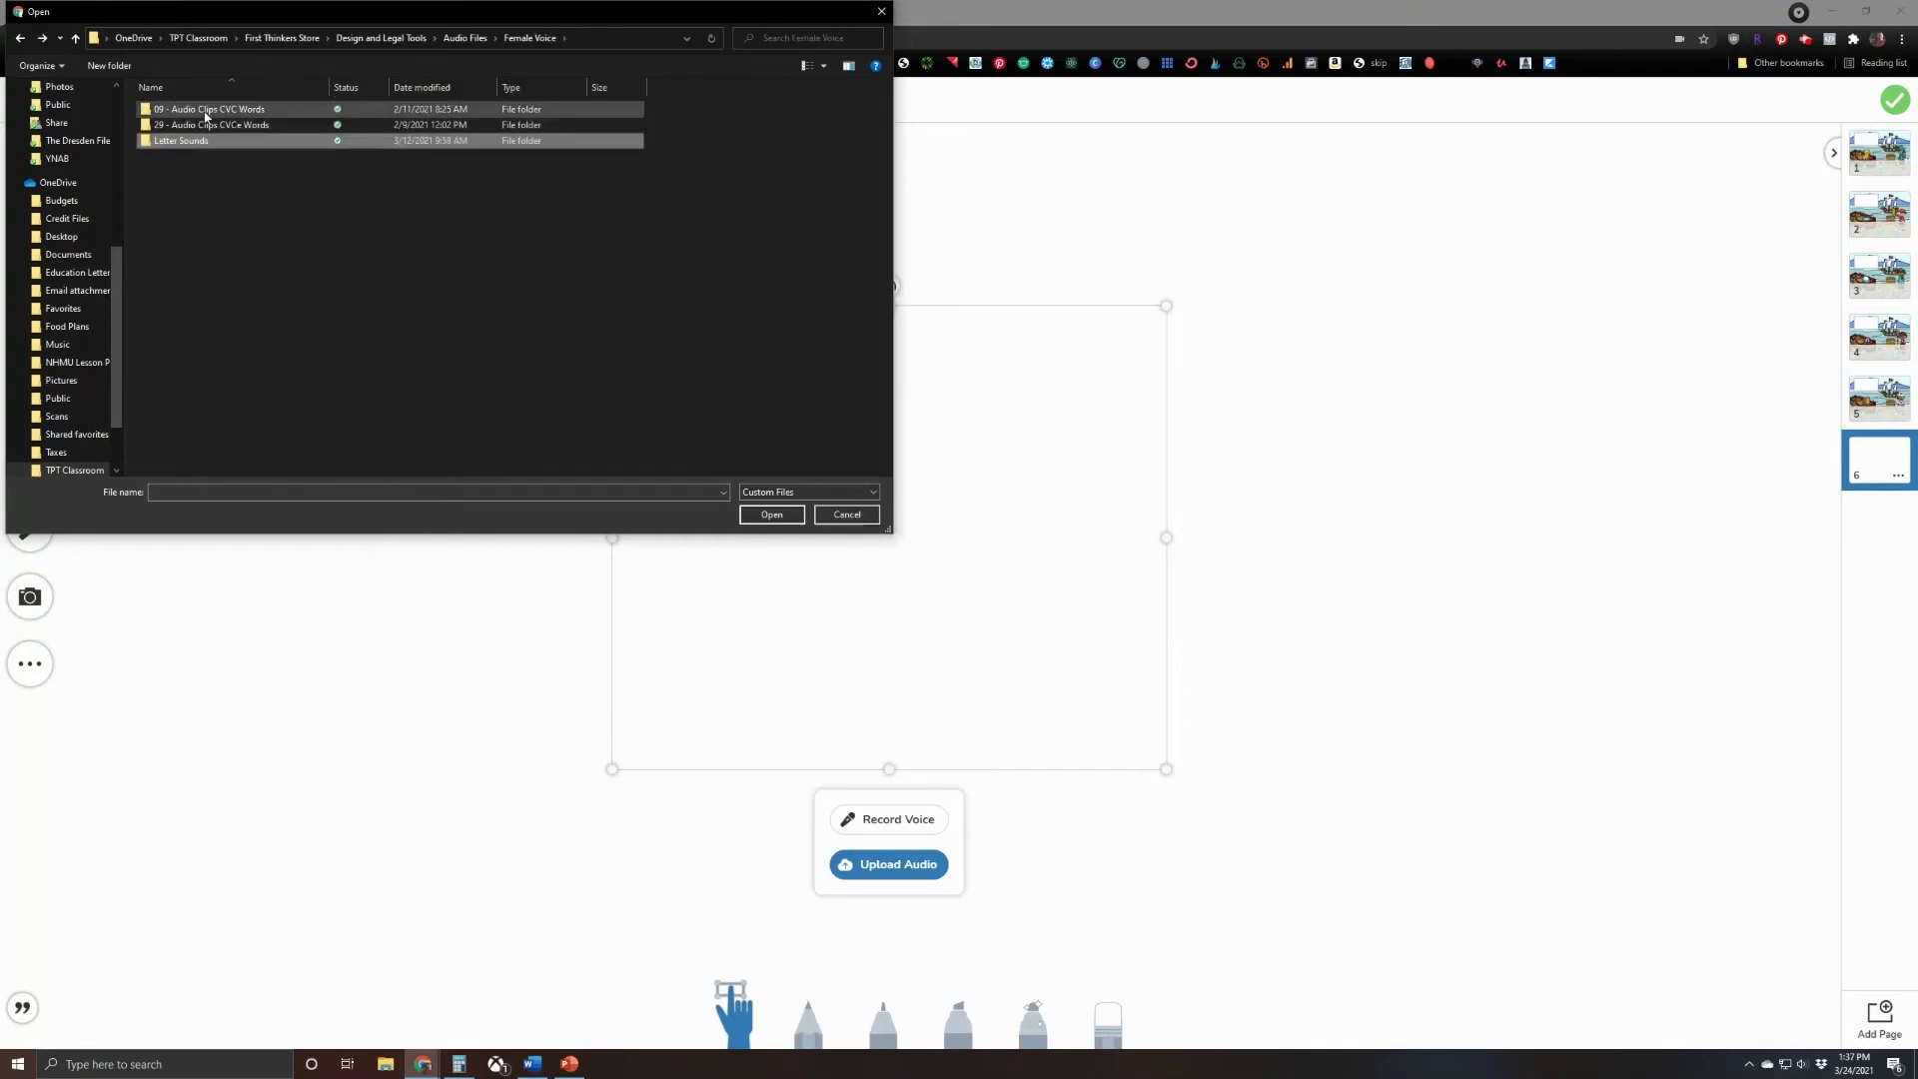
pyautogui.doubleClick(205, 112)
pyautogui.doubleClick(206, 112)
pyautogui.doubleClick(194, 117)
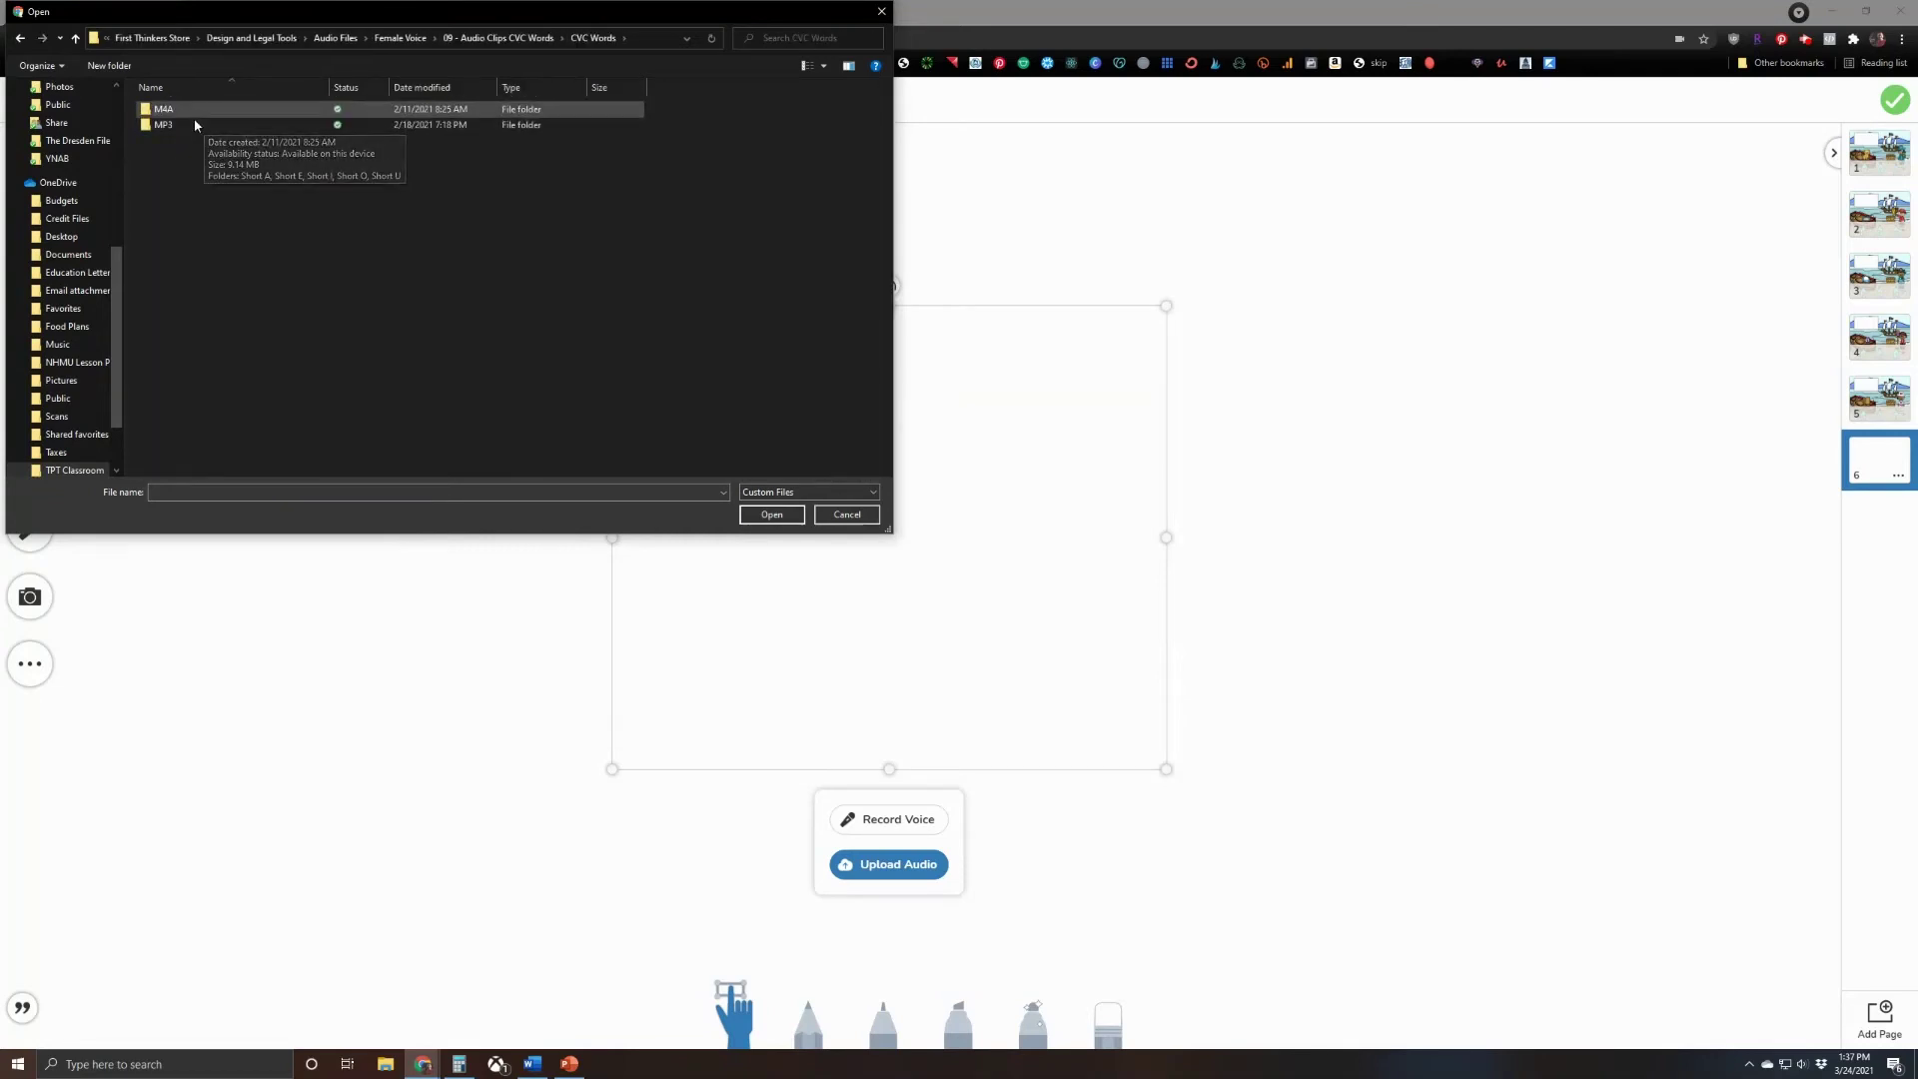
pyautogui.doubleClick(190, 110)
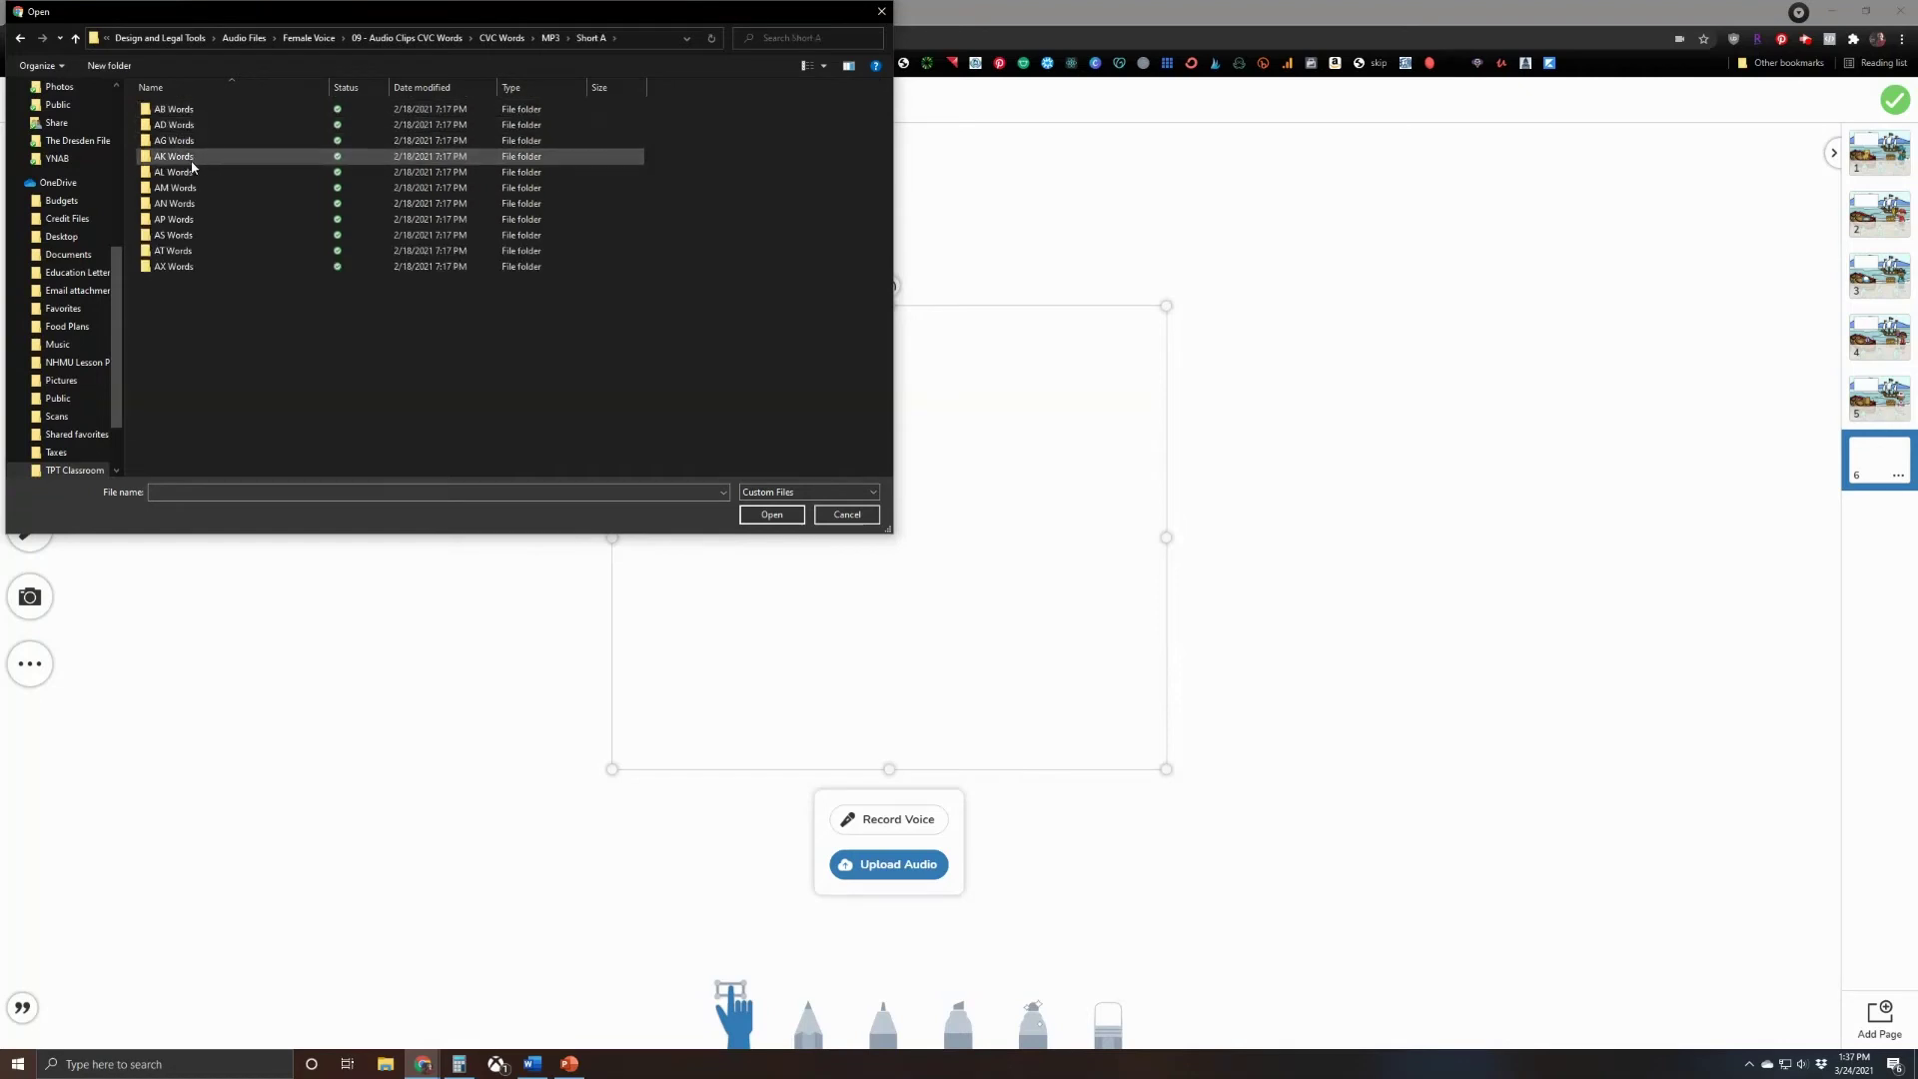
pyautogui.doubleClick(188, 244)
pyautogui.doubleClick(180, 142)
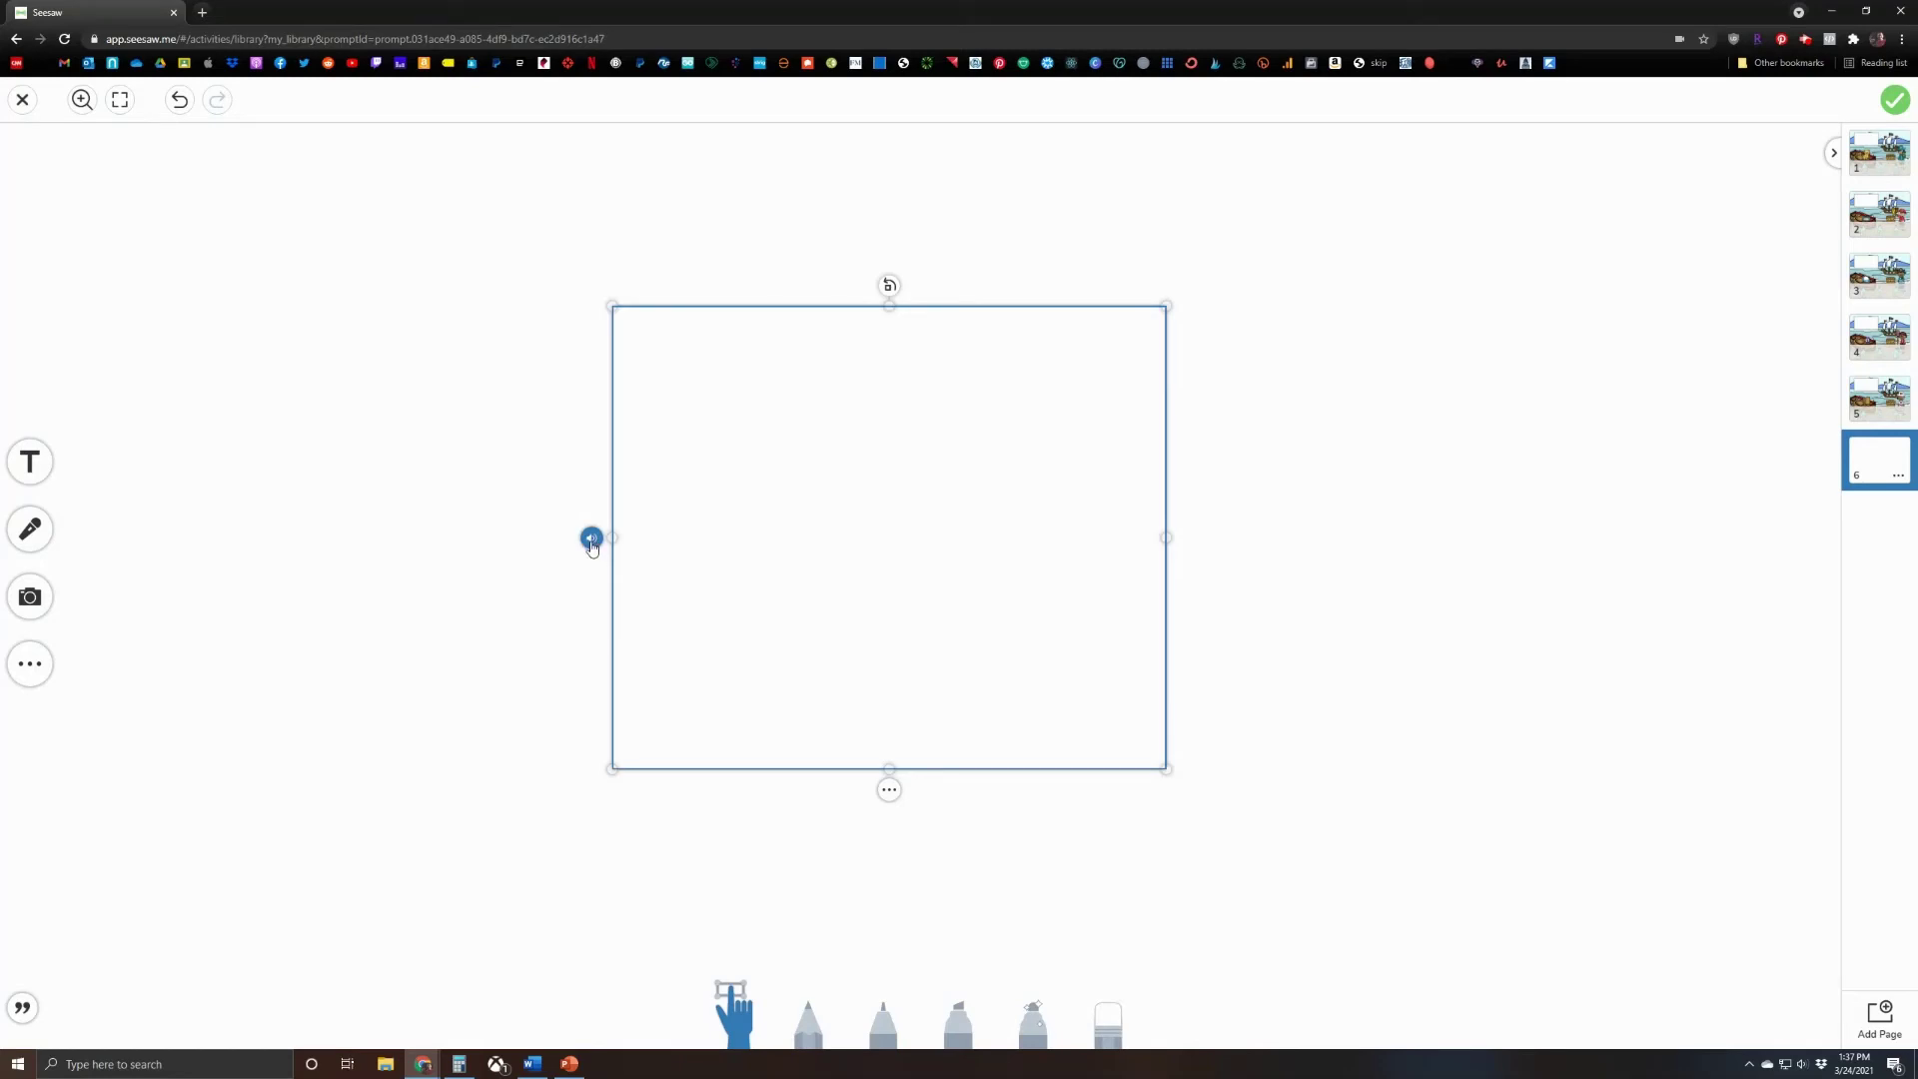
# Copy the voiced white image from page 6 to page 1 and place it over the ship's hull.
pyautogui.click(1039, 440)
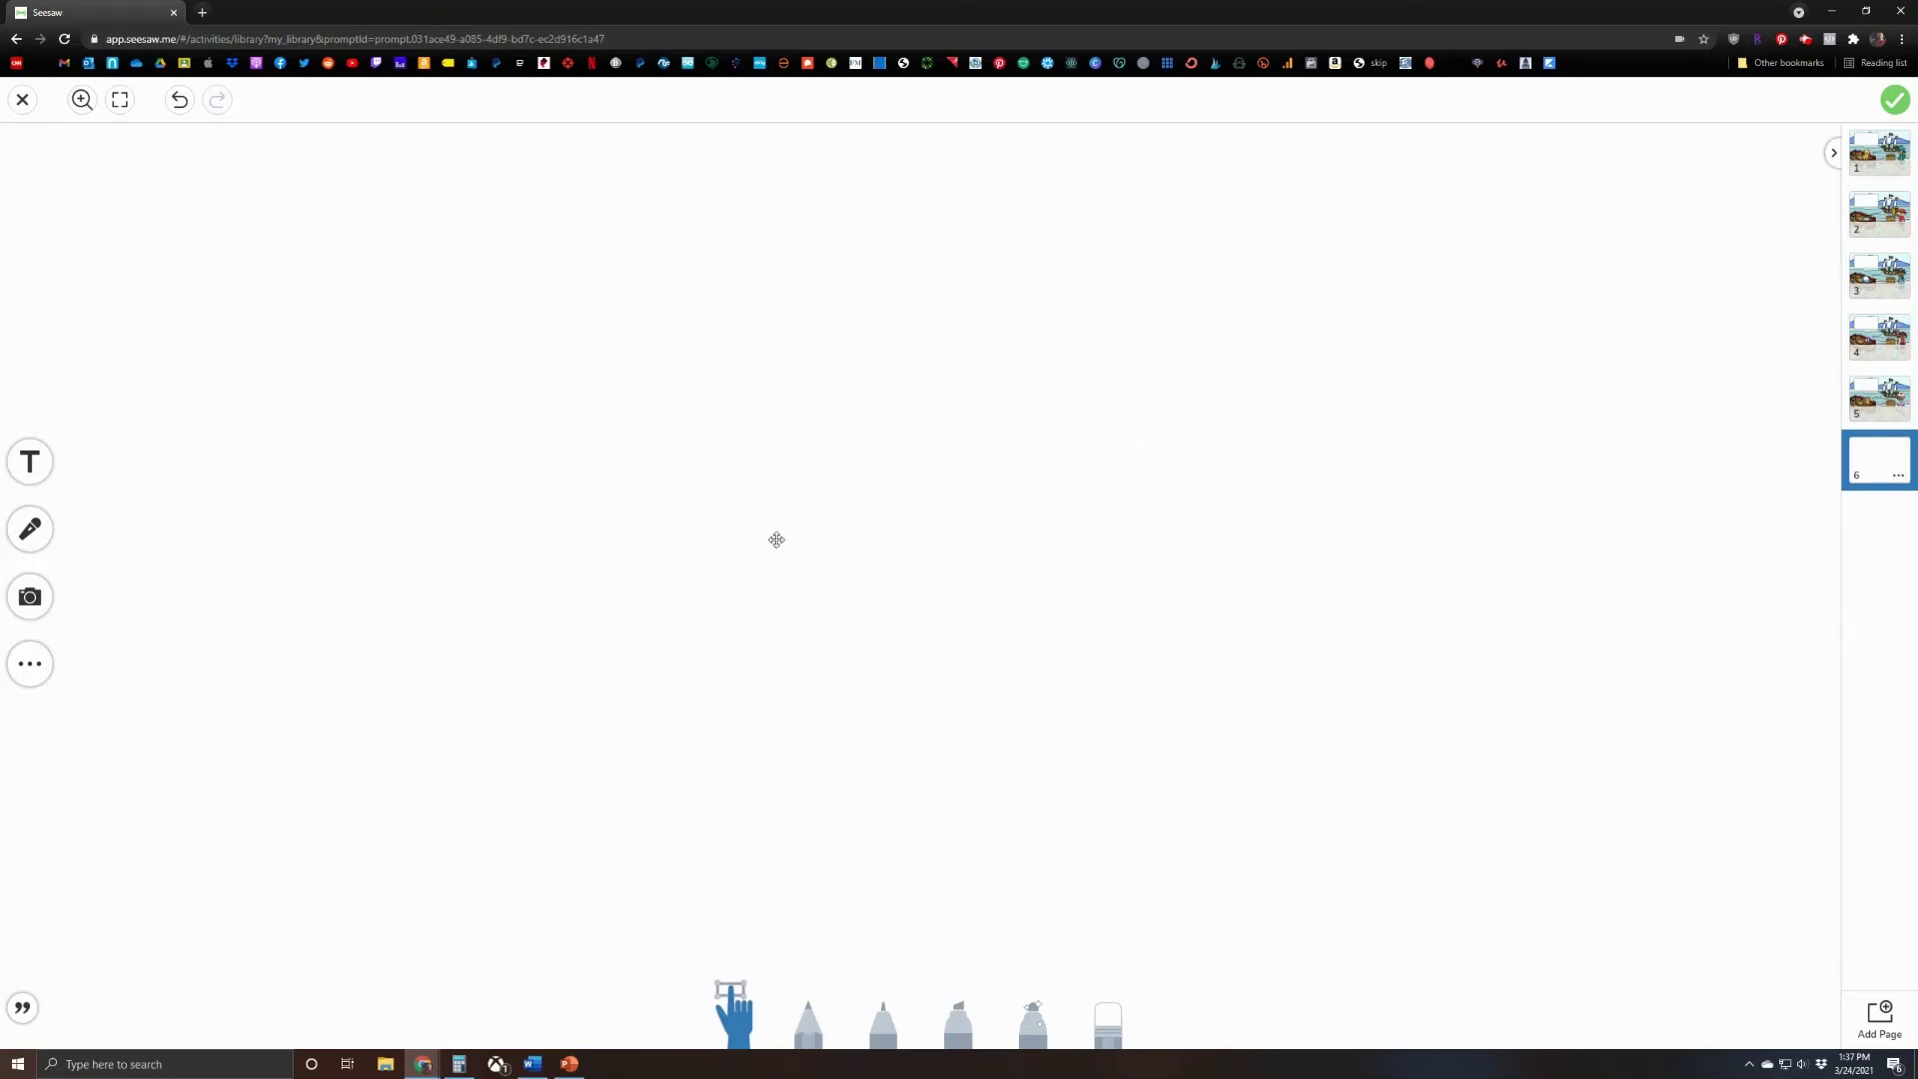
pyautogui.click(1880, 165)
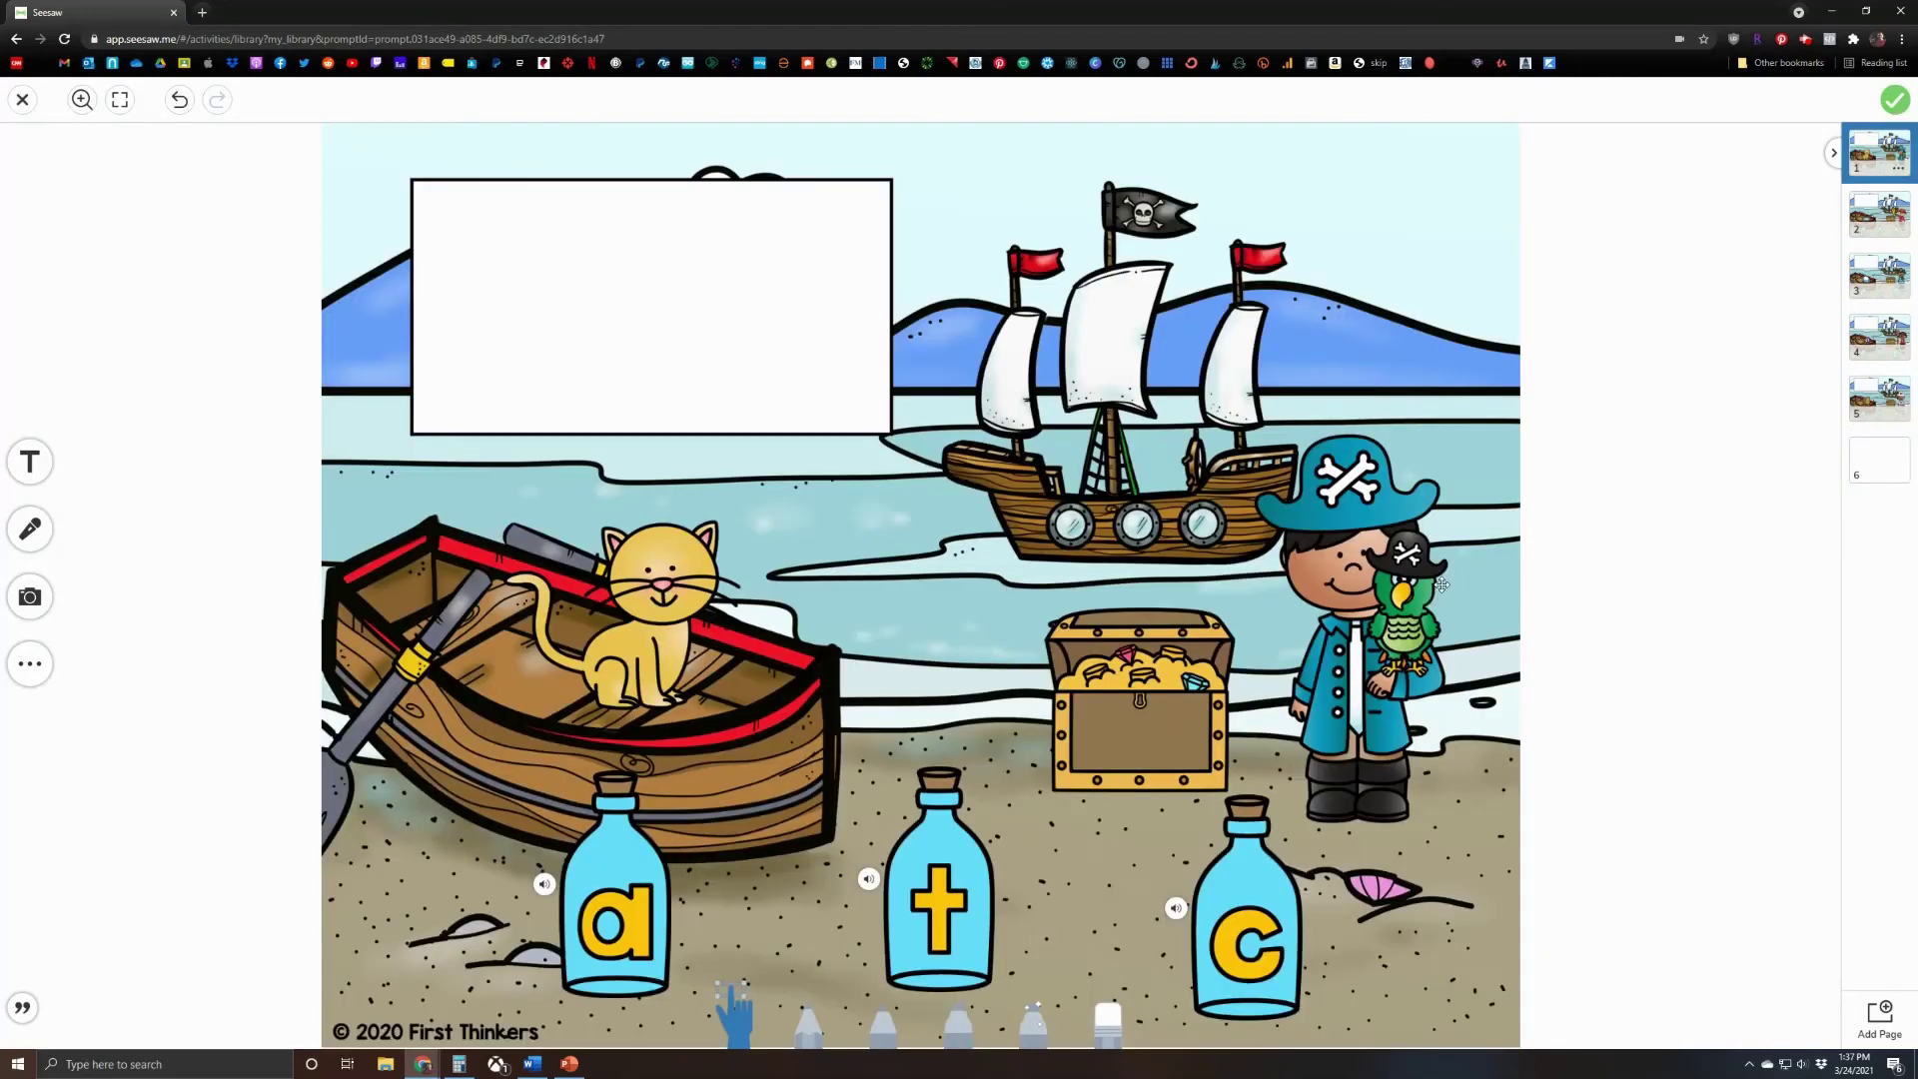
pyautogui.moveTo(923, 590); pyautogui.dragTo(1070, 582)
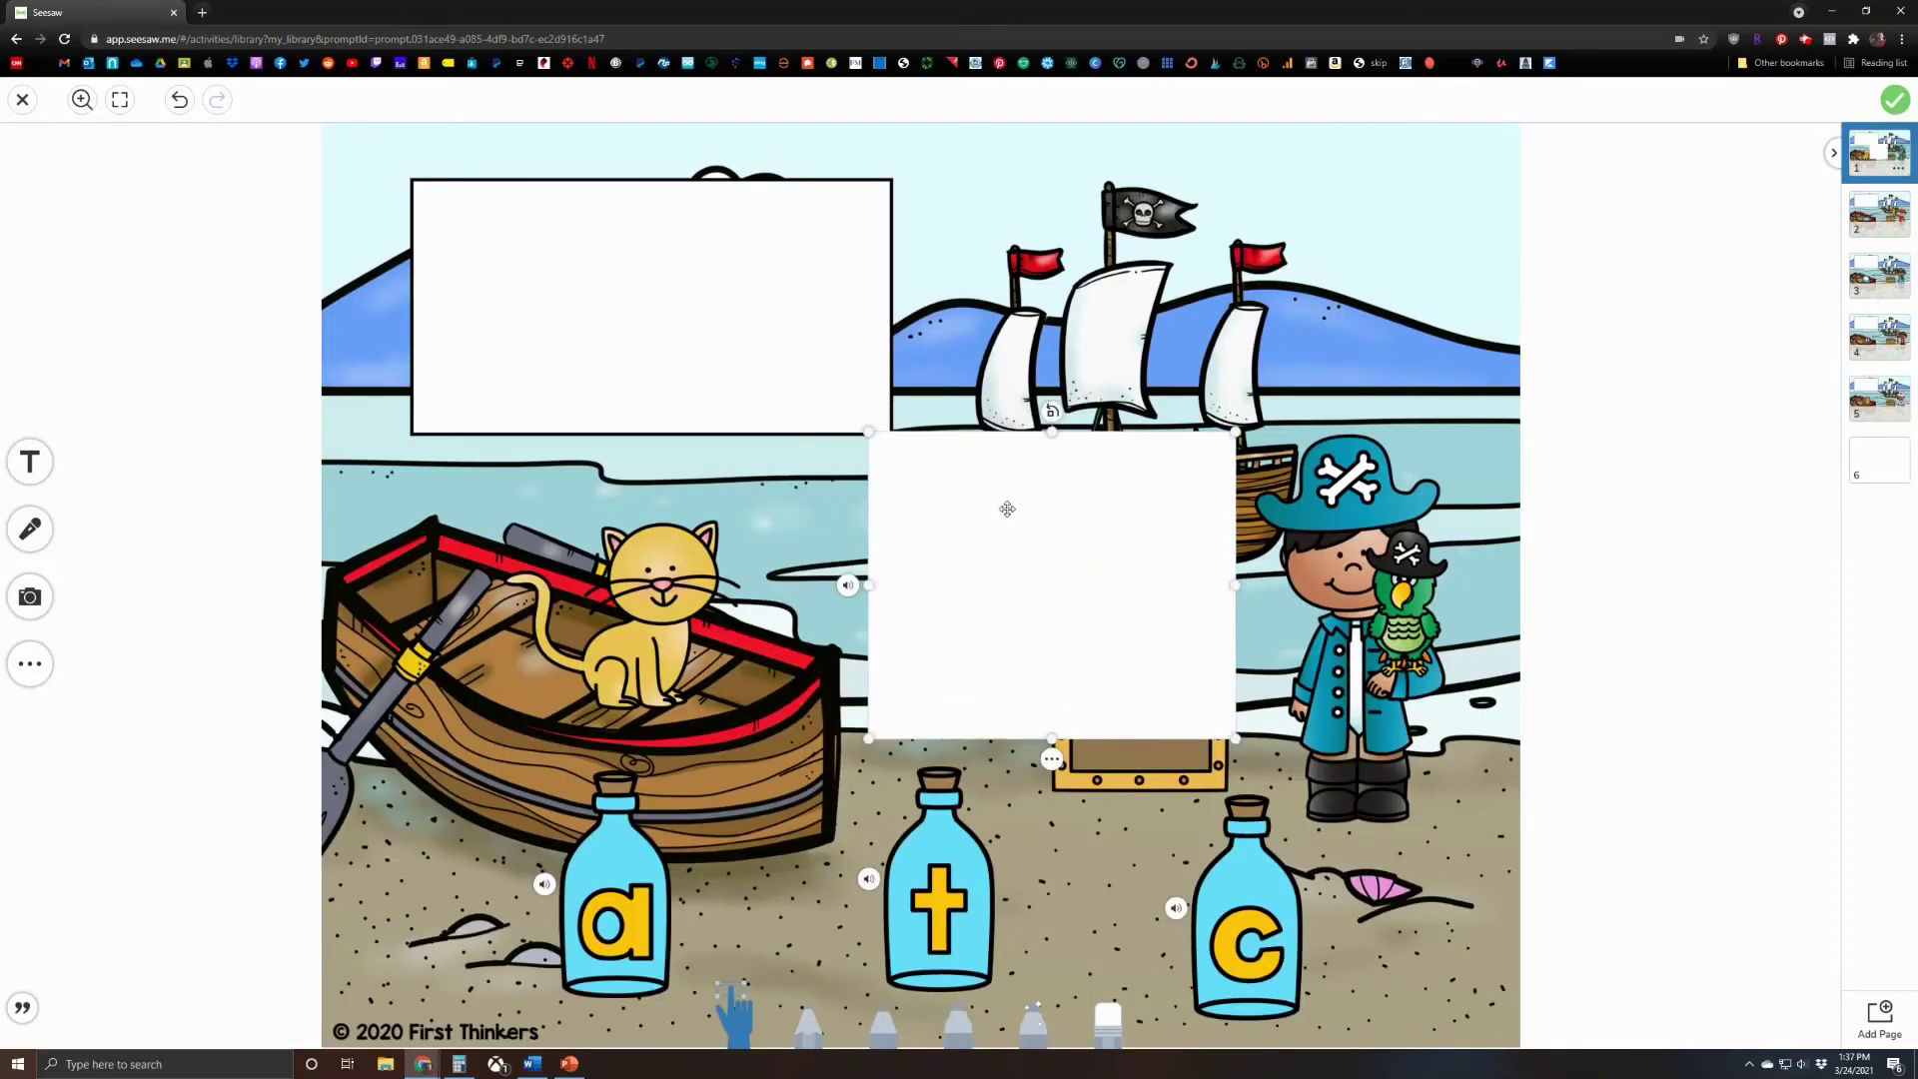
pyautogui.click(1044, 537)
pyautogui.moveTo(993, 565); pyautogui.dragTo(1053, 501)
# Delete the spare page 6 and return to page 1.
pyautogui.click(1893, 465)
pyautogui.click(1898, 477)
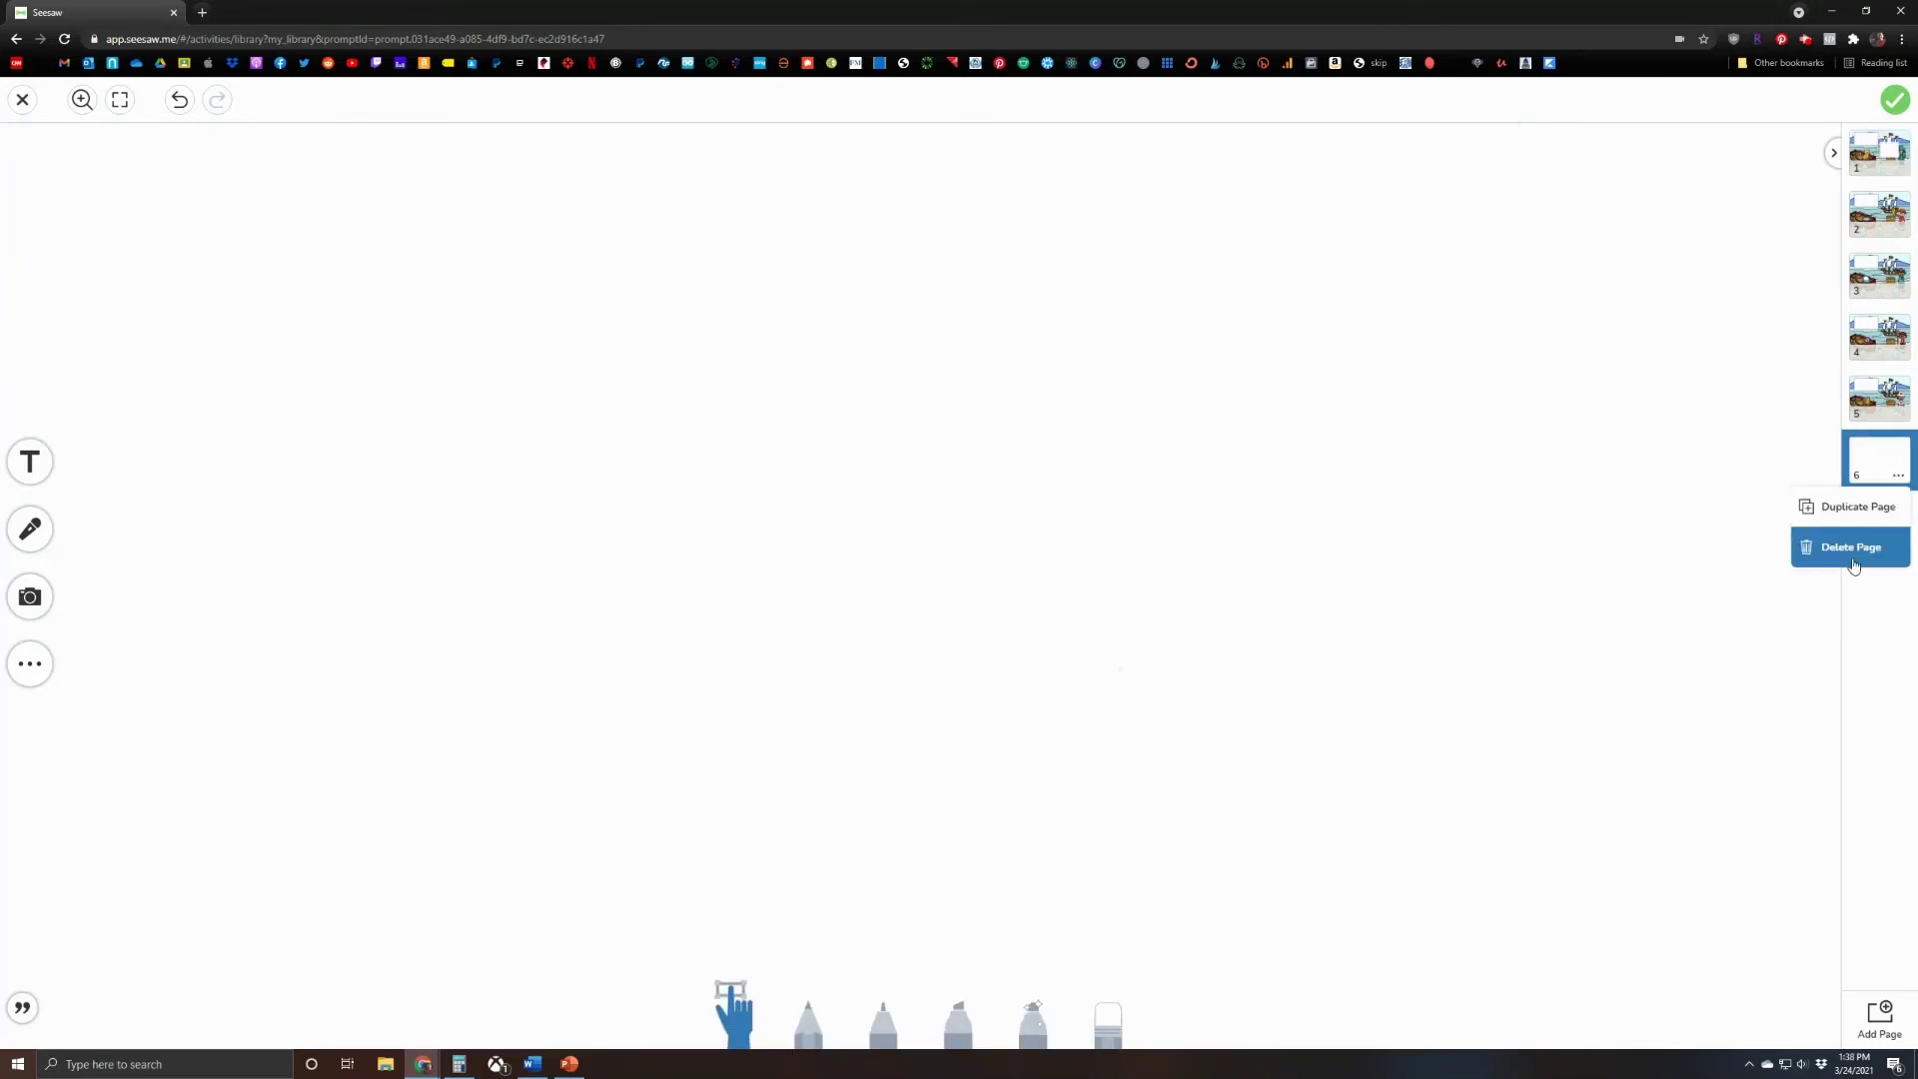
pyautogui.click(1849, 545)
pyautogui.click(1037, 596)
pyautogui.click(1880, 152)
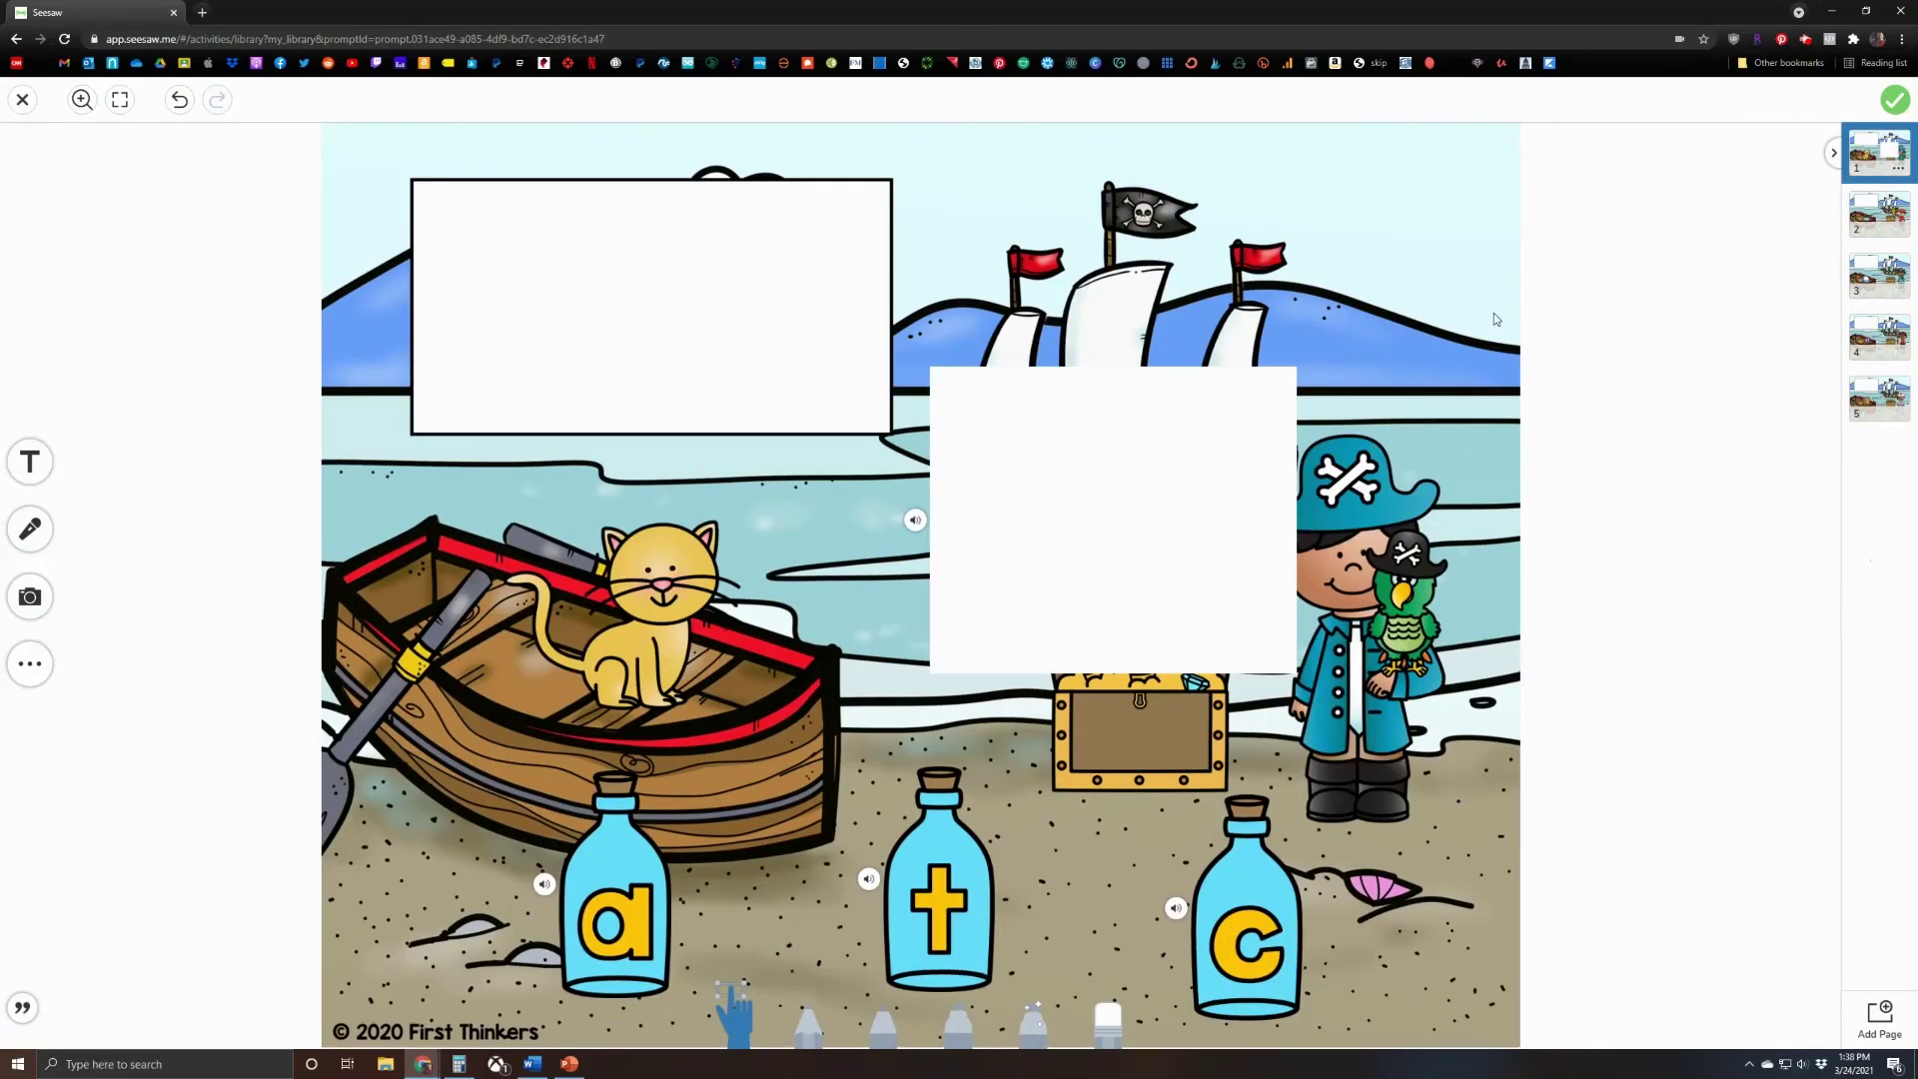
# Shrink the white image to a tiny square and place it with its speaker button beside the cat.
pyautogui.moveTo(1116, 473); pyautogui.dragTo(971, 543)
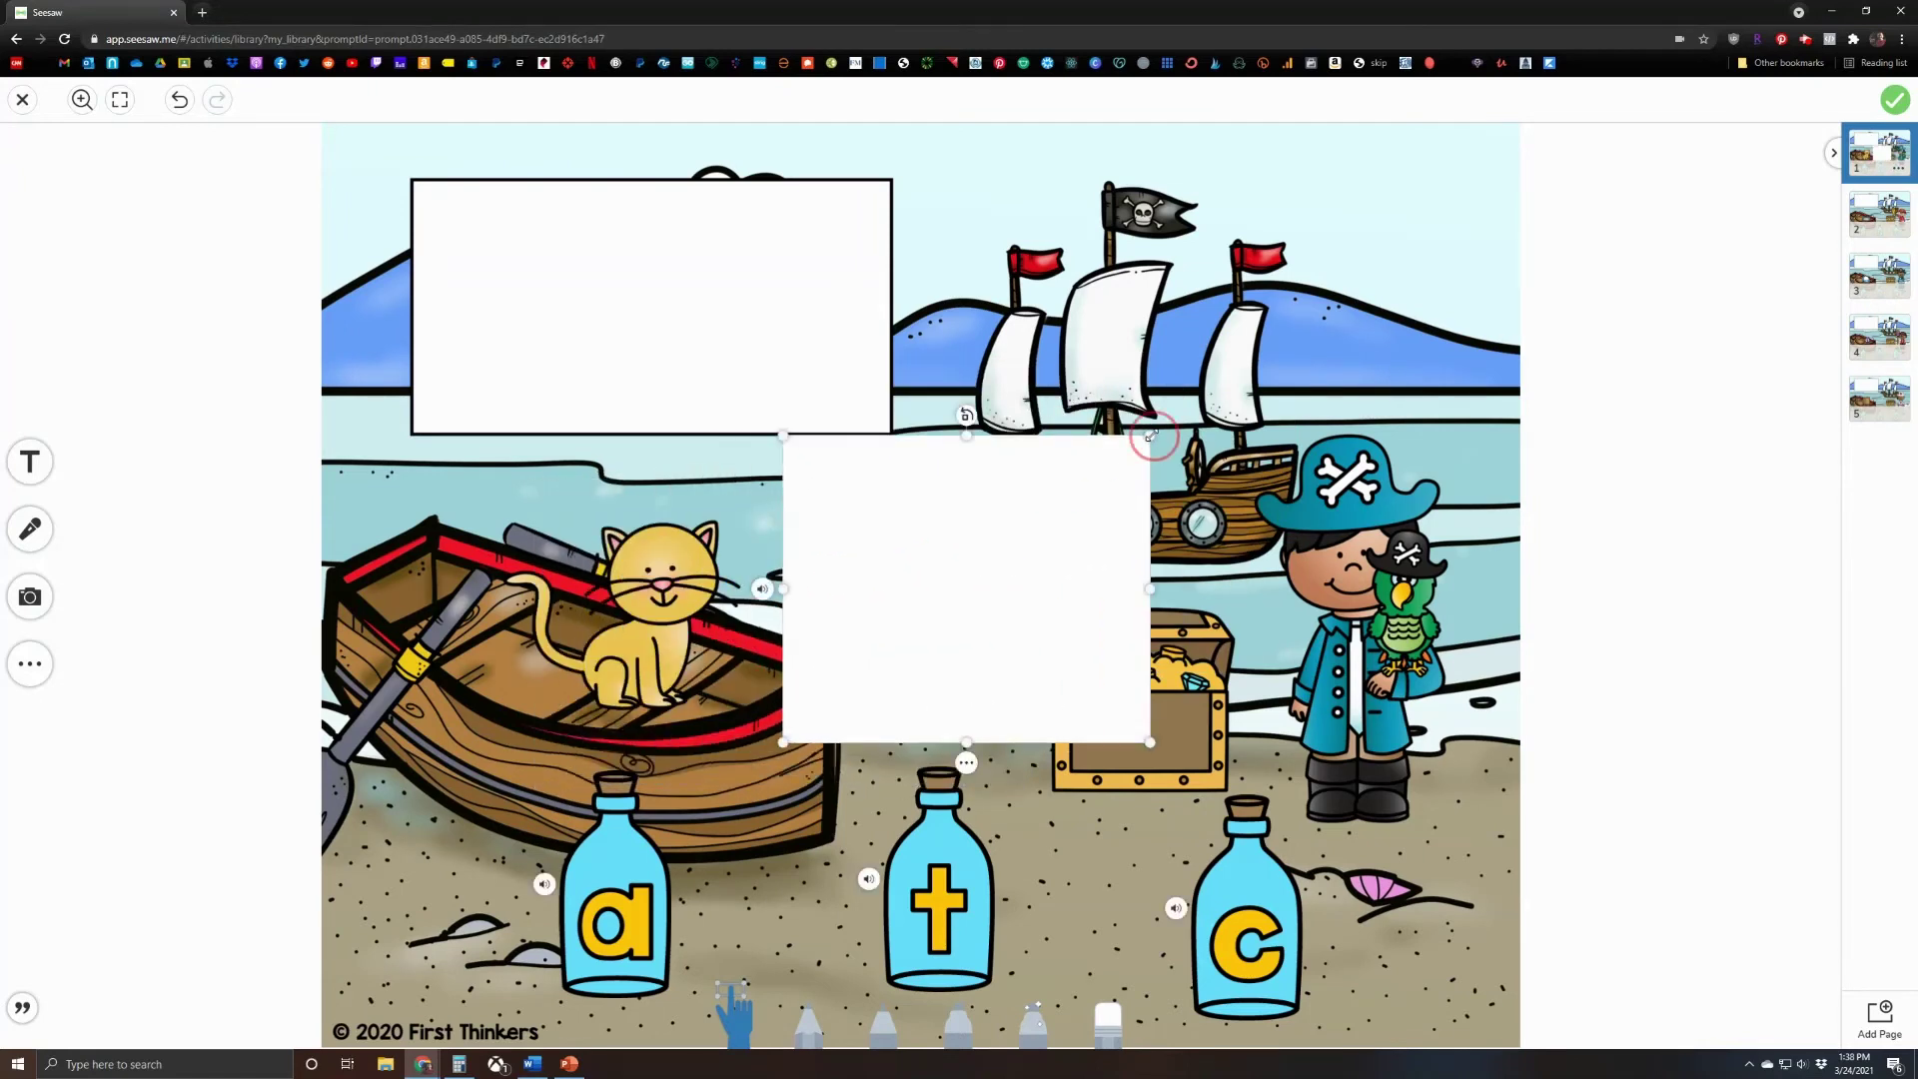
pyautogui.moveTo(1150, 436); pyautogui.dragTo(776, 733)
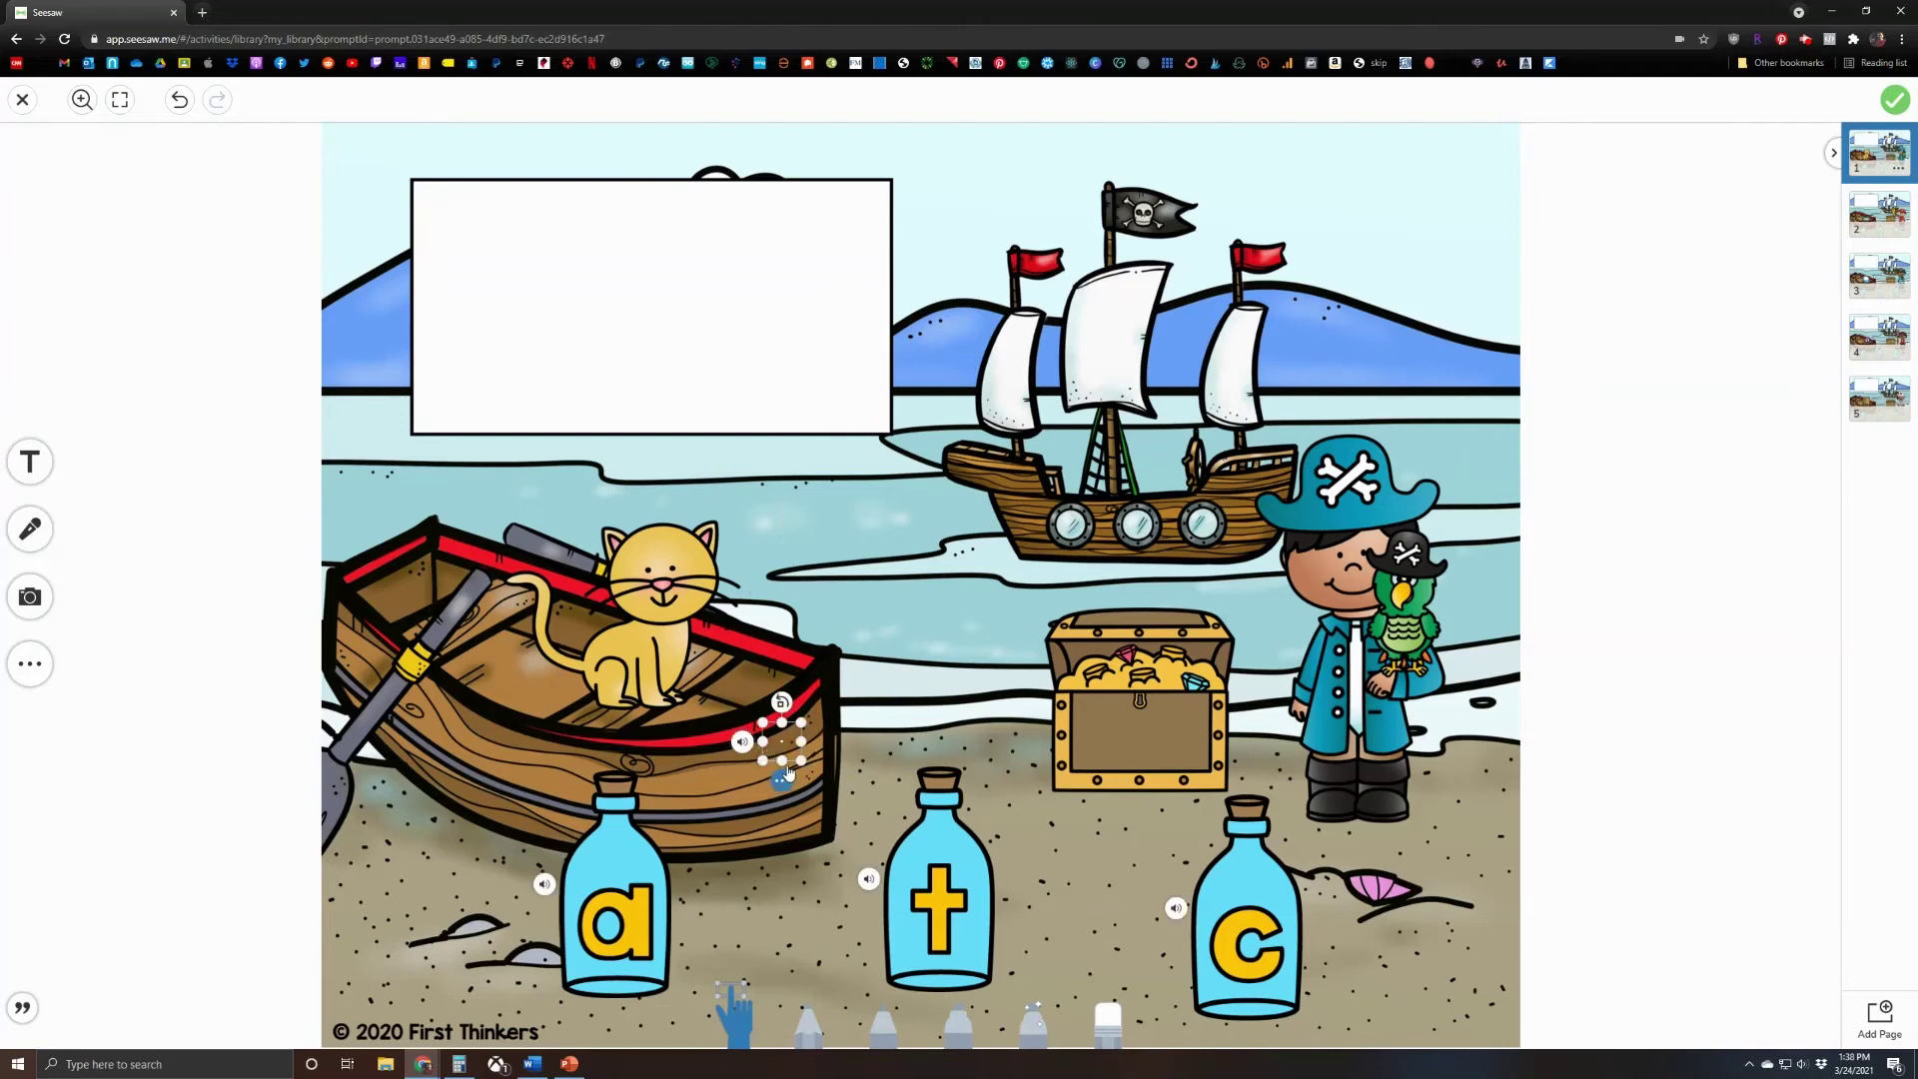
pyautogui.moveTo(782, 744); pyautogui.dragTo(761, 620)
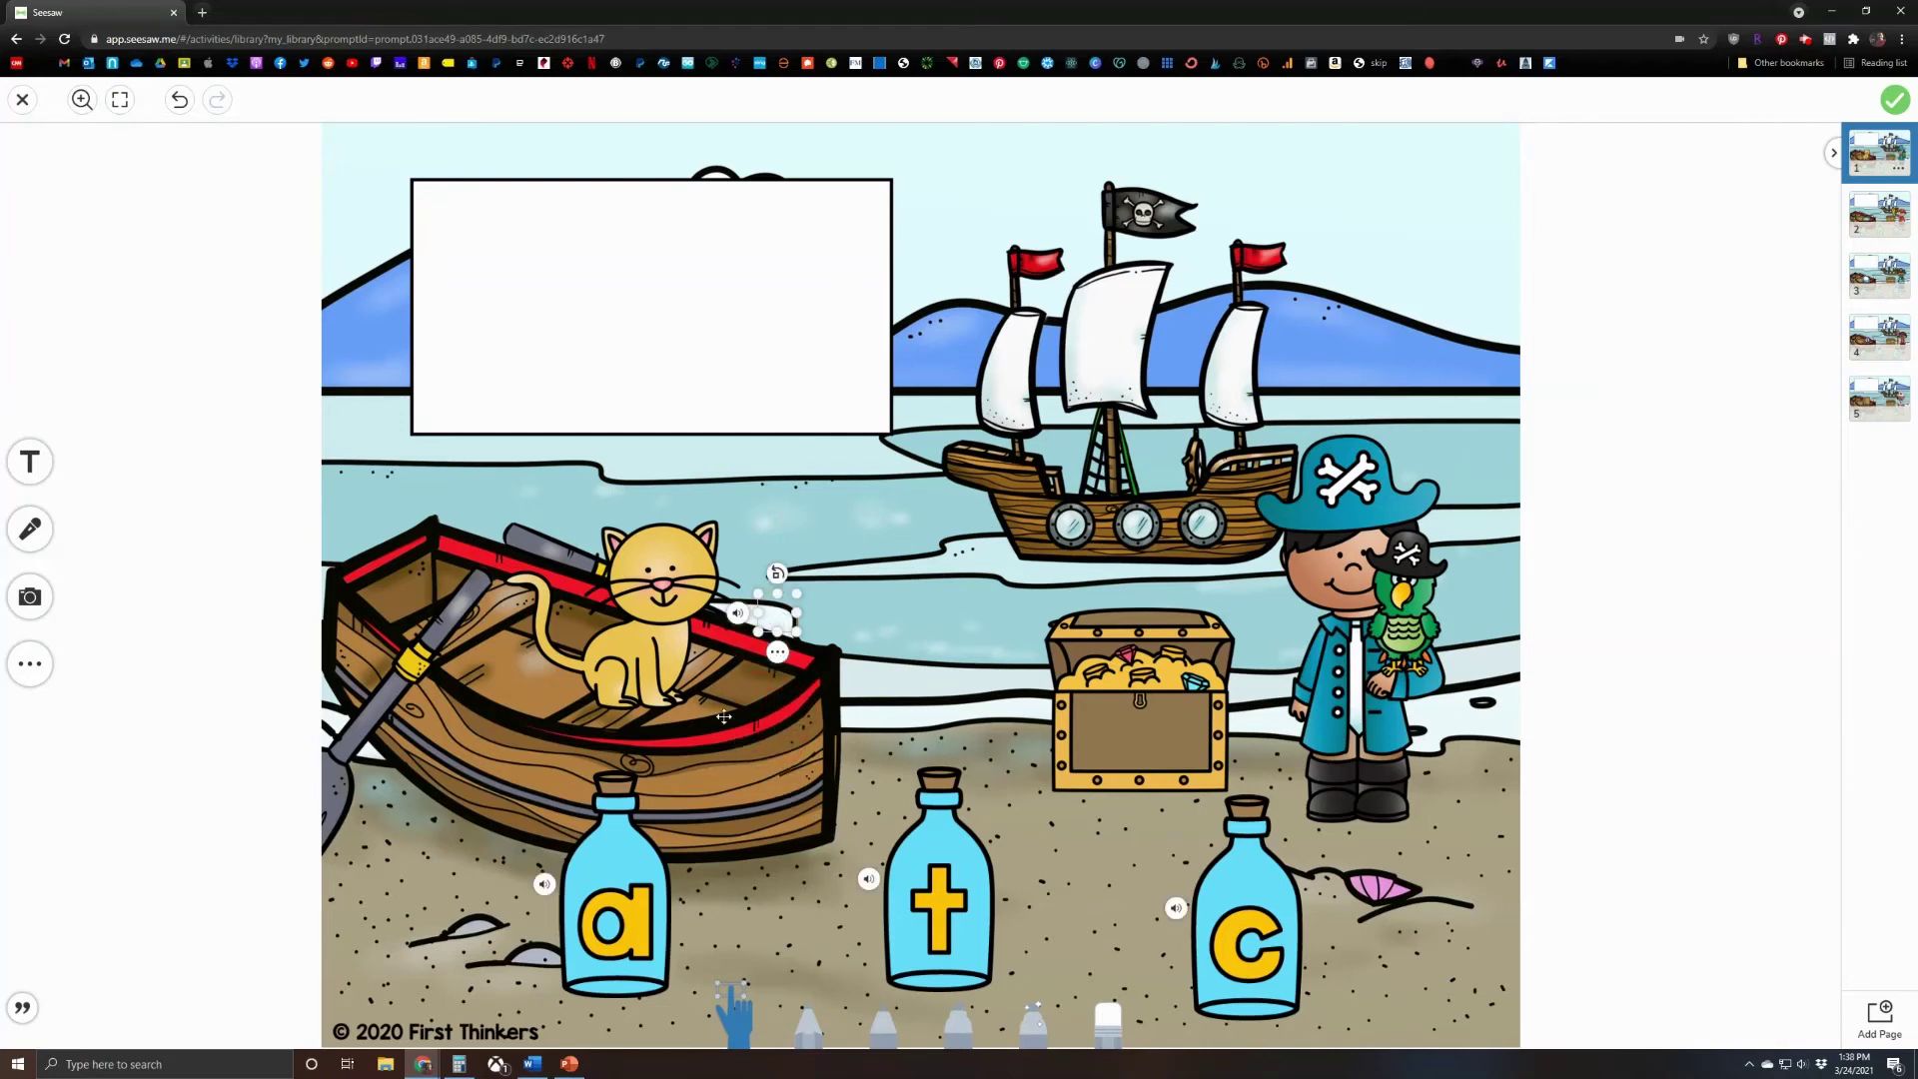
pyautogui.click(226, 692)
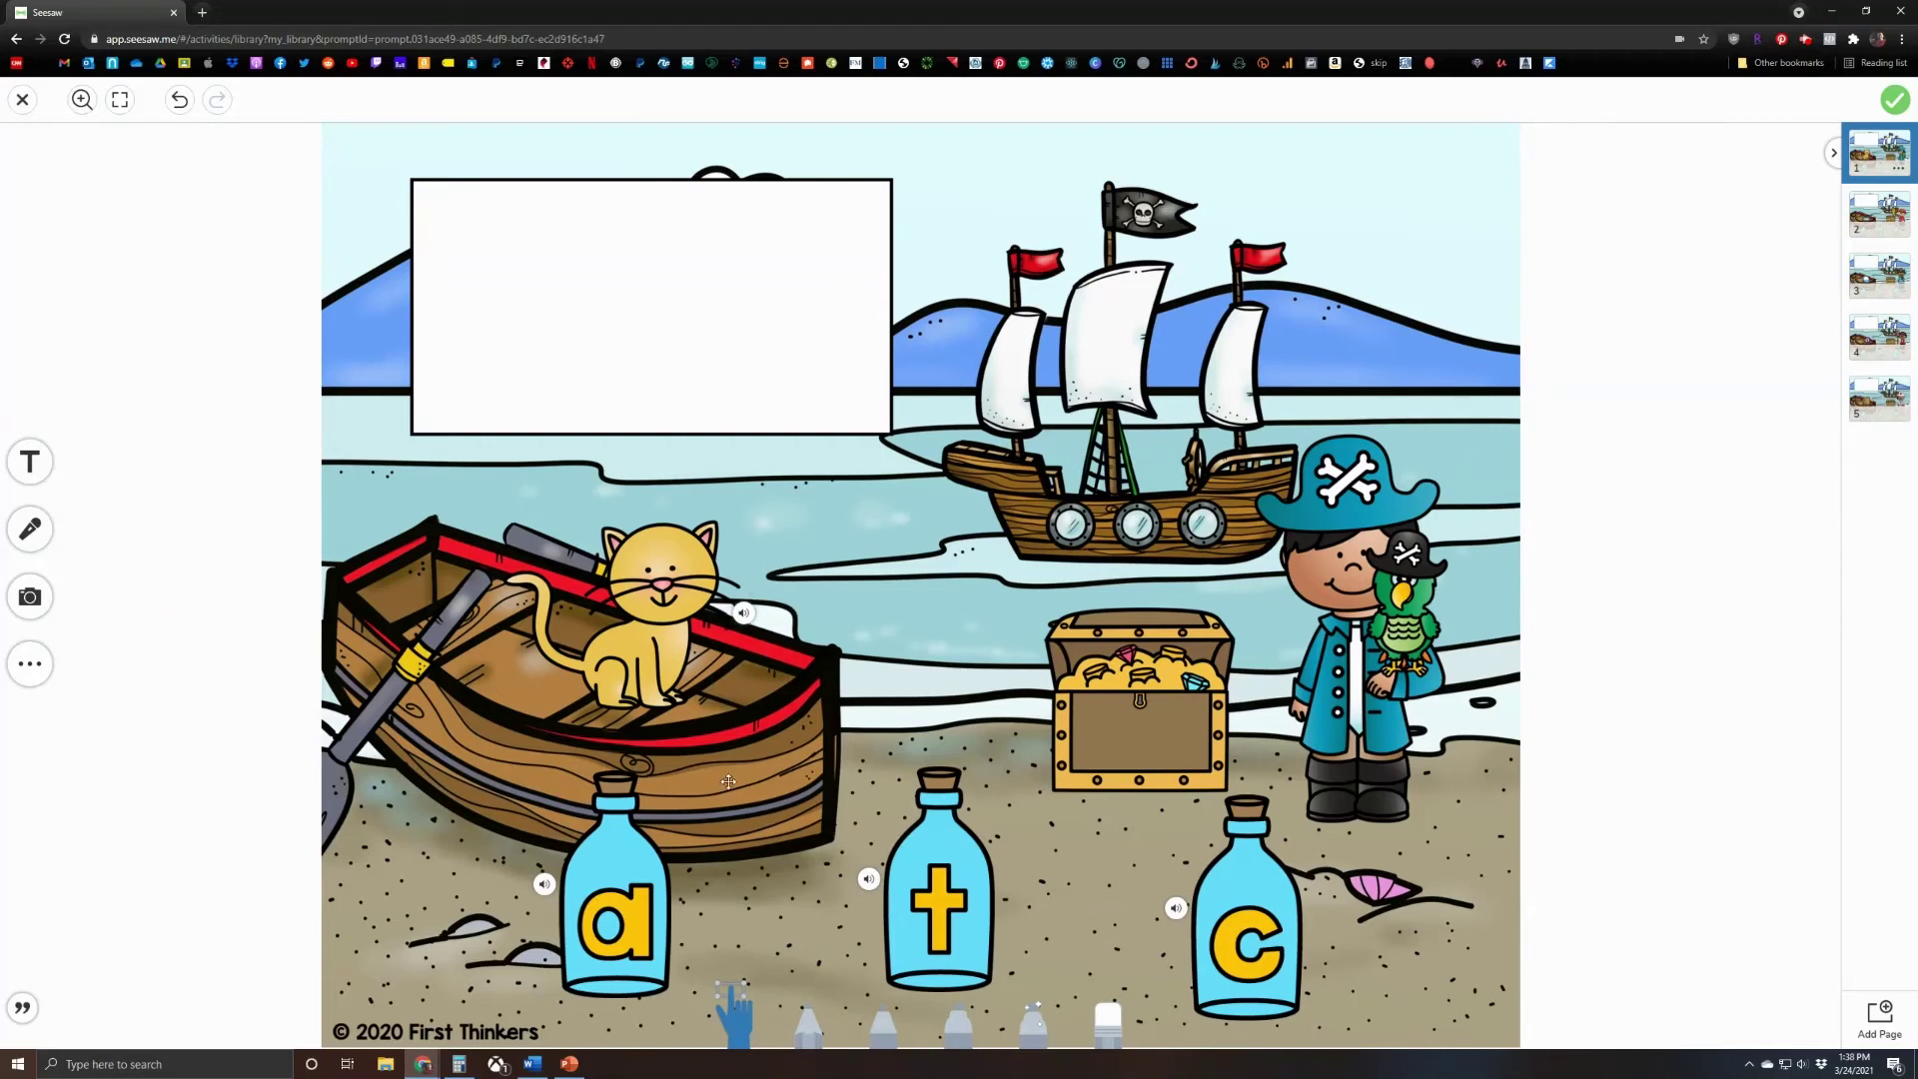
pyautogui.click(766, 630)
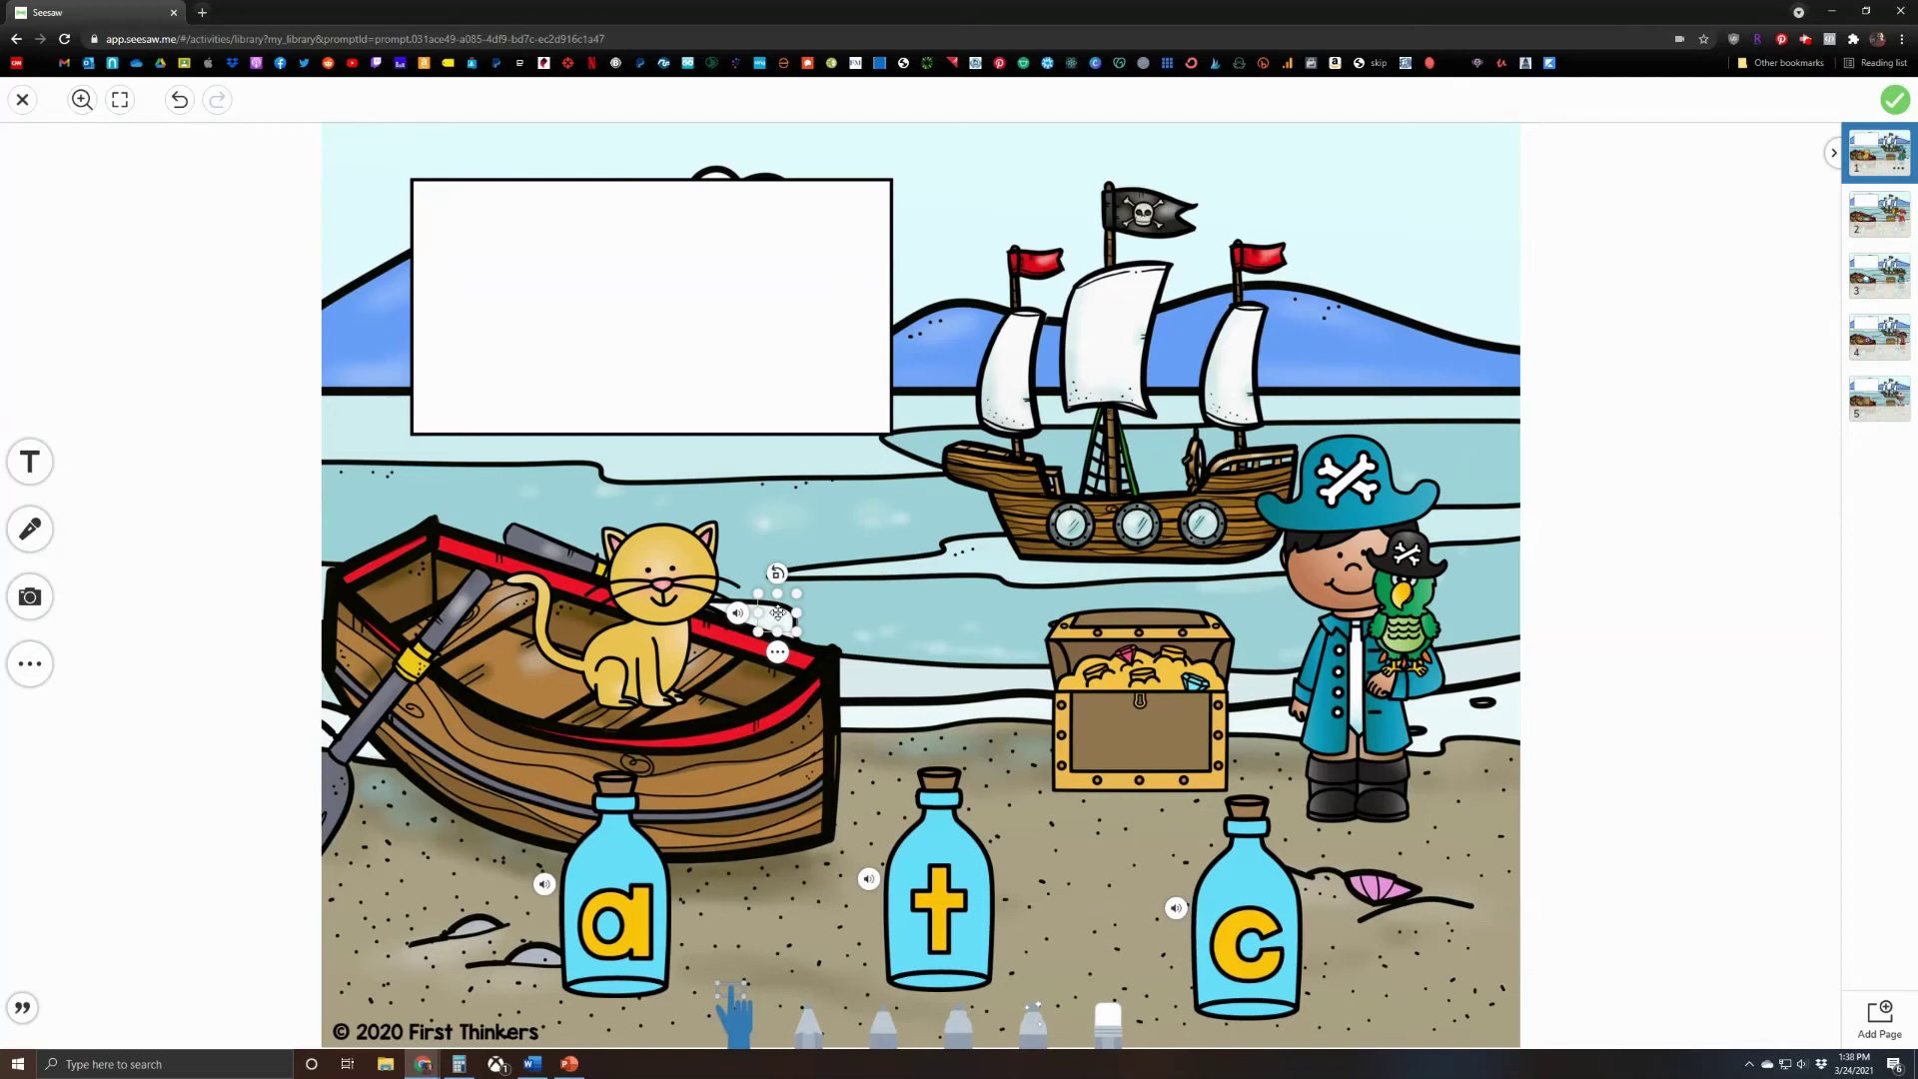
pyautogui.moveTo(777, 612); pyautogui.dragTo(824, 607)
pyautogui.click(279, 621)
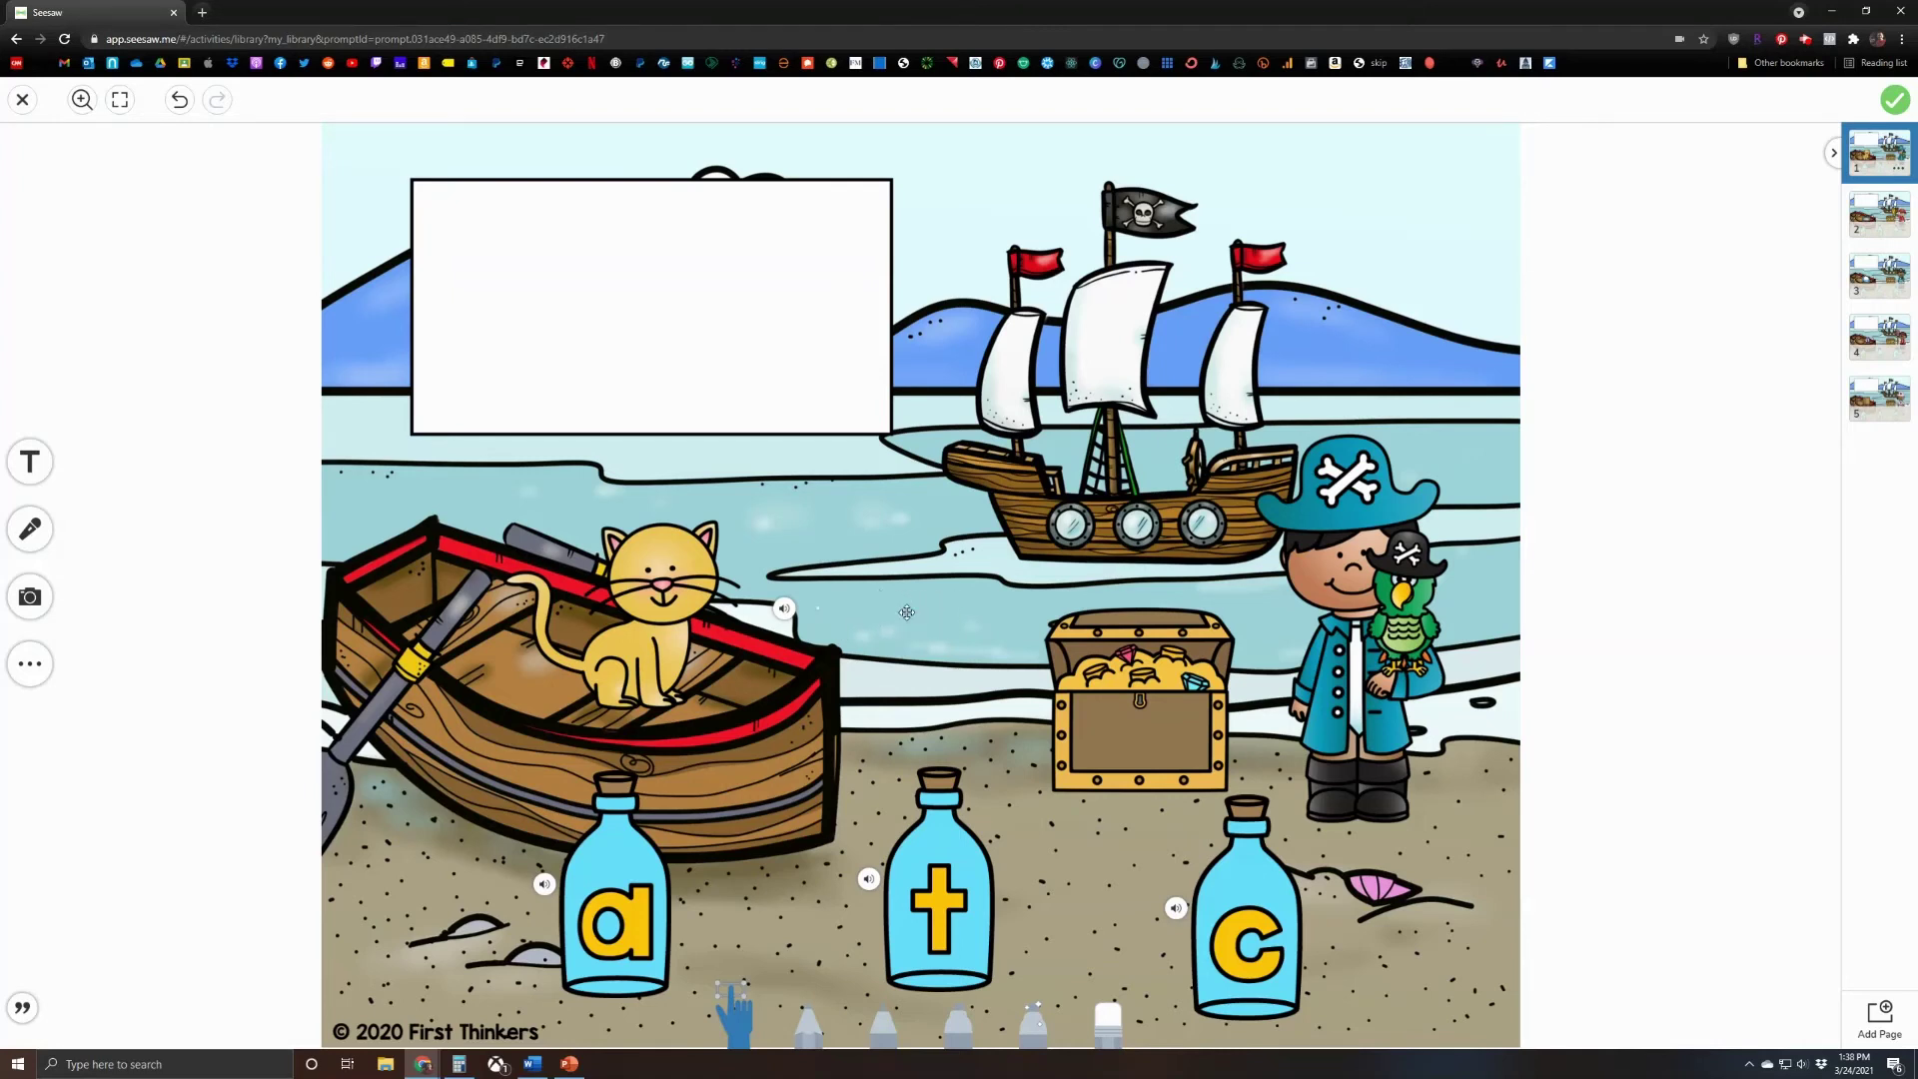
# Switch to PowerPoint, apply the orange shape style to the white rectangle and move it slightly up the slide.
pyautogui.click(571, 1065)
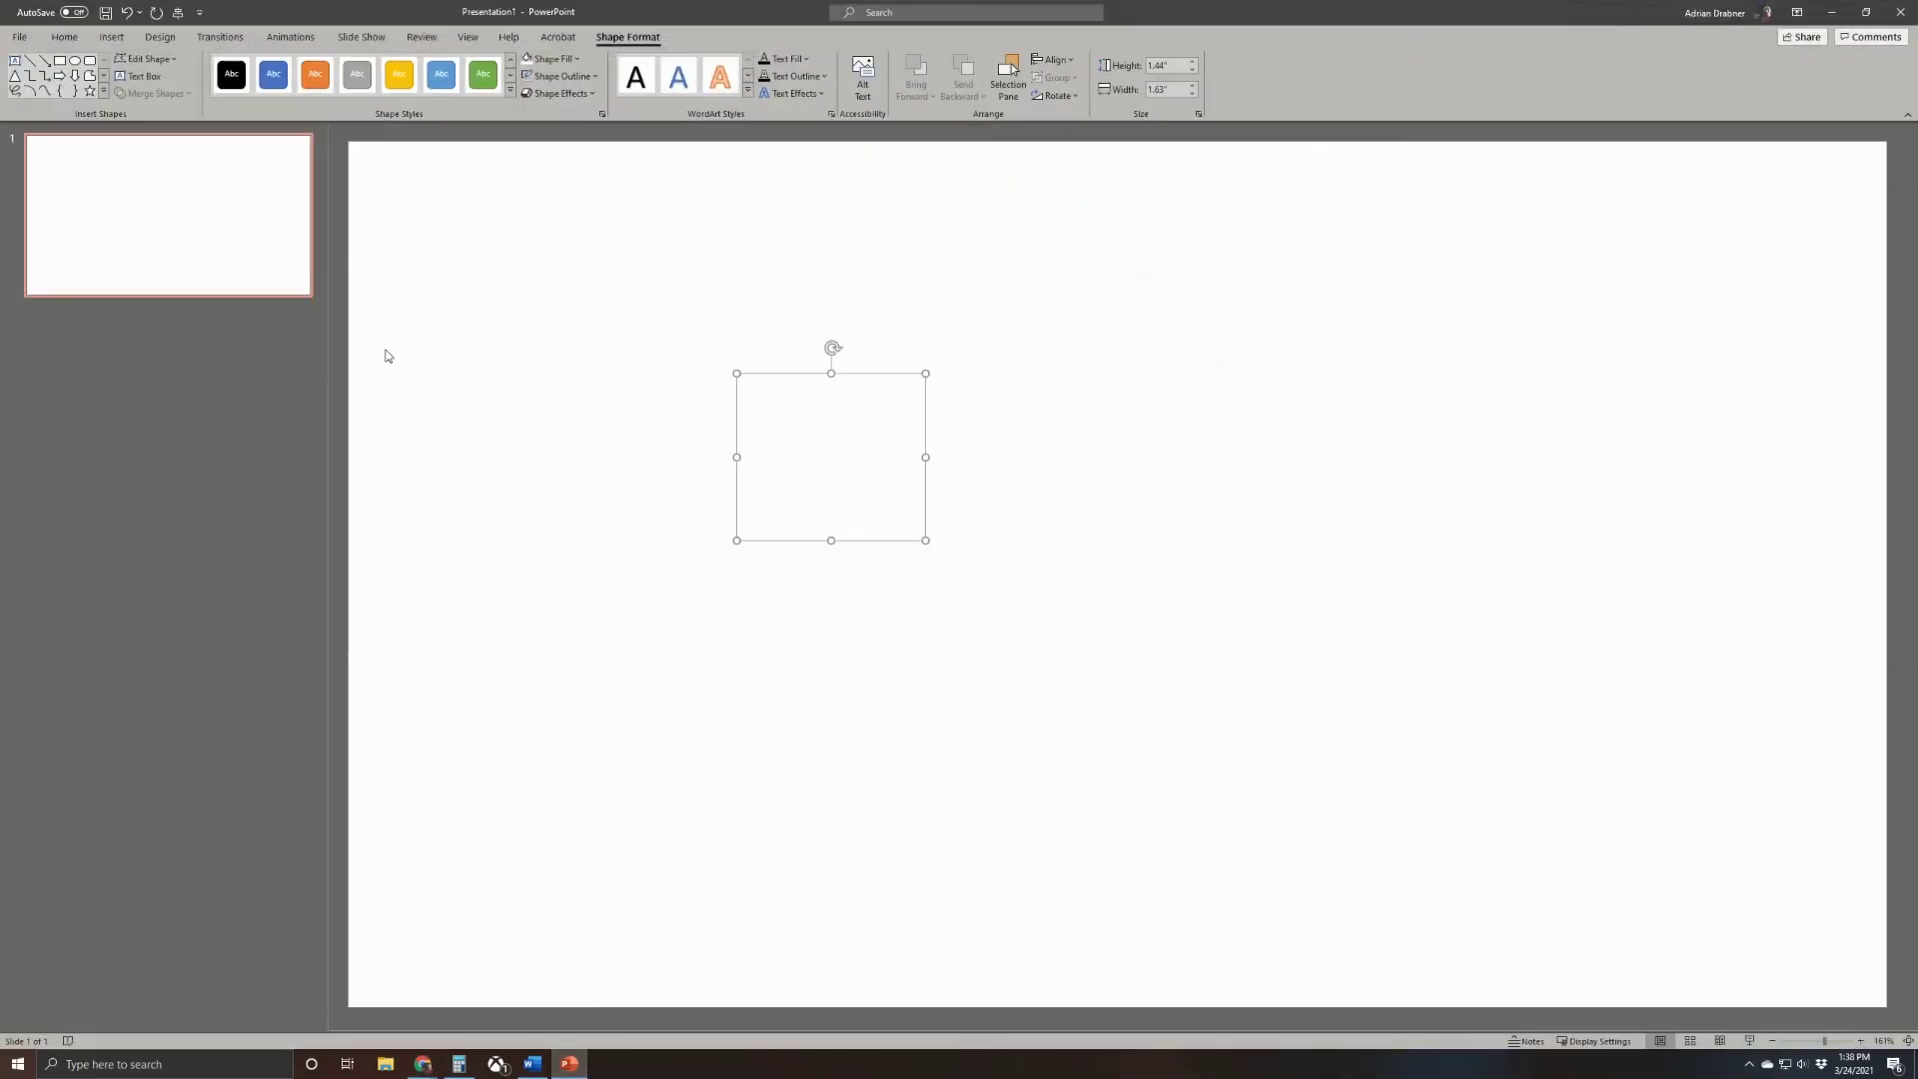
pyautogui.click(314, 76)
pyautogui.moveTo(857, 487); pyautogui.dragTo(799, 437)
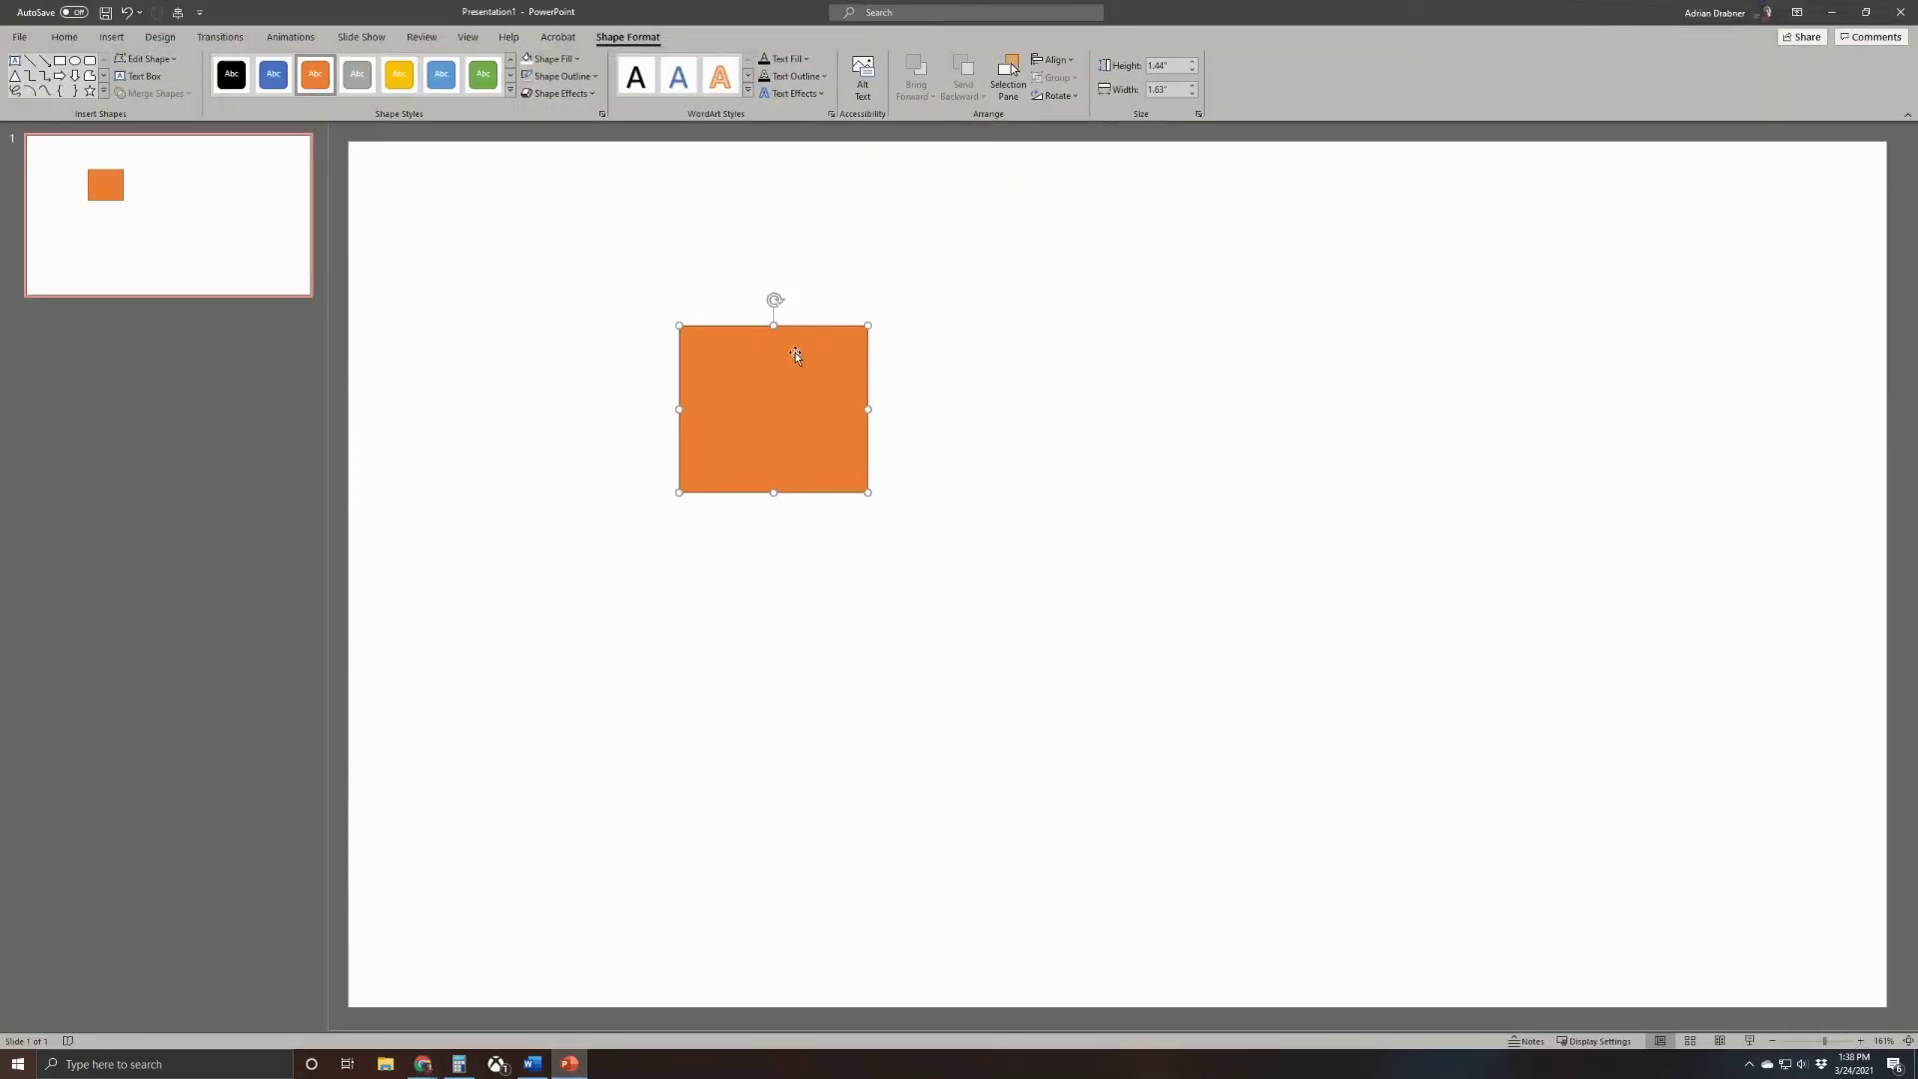
# Draw a second rectangle about 1.56" high and 1.44" wide beside the orange one on the slide.
pyautogui.click(111, 37)
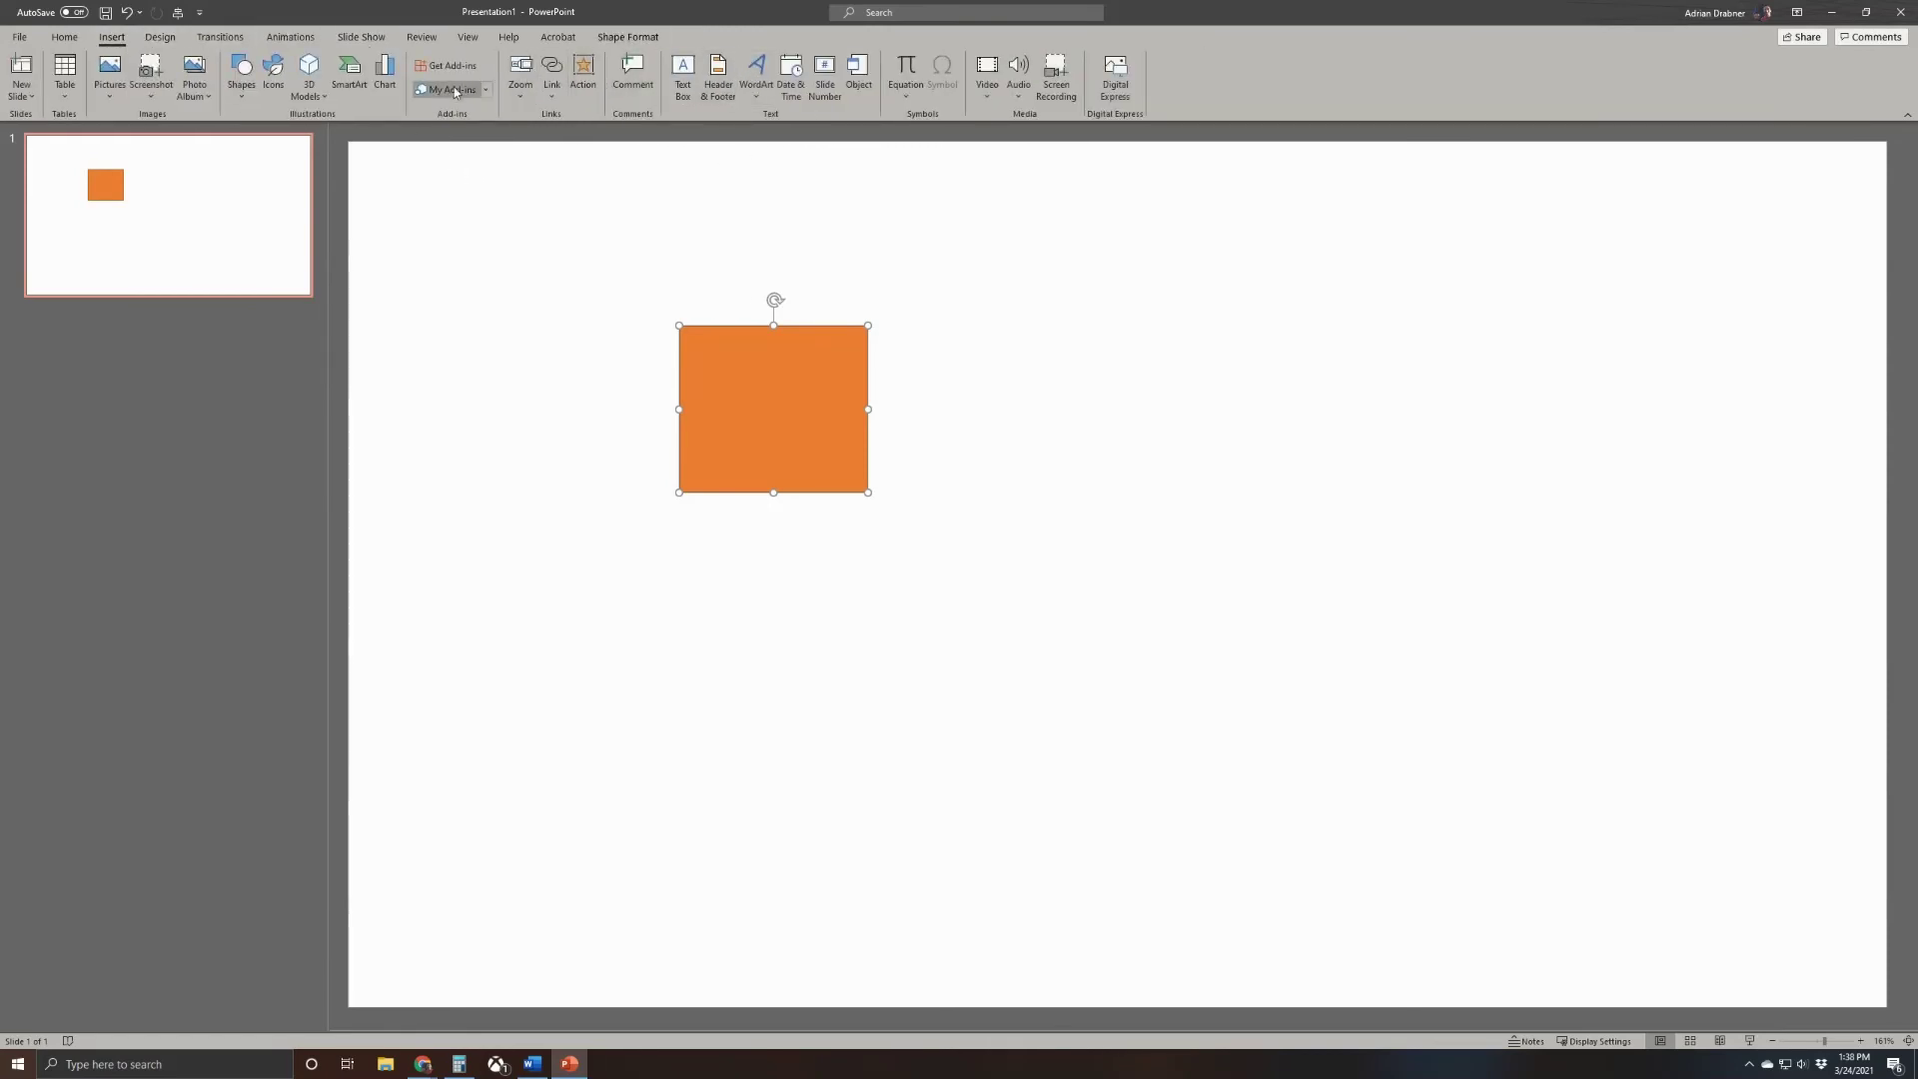
pyautogui.click(241, 72)
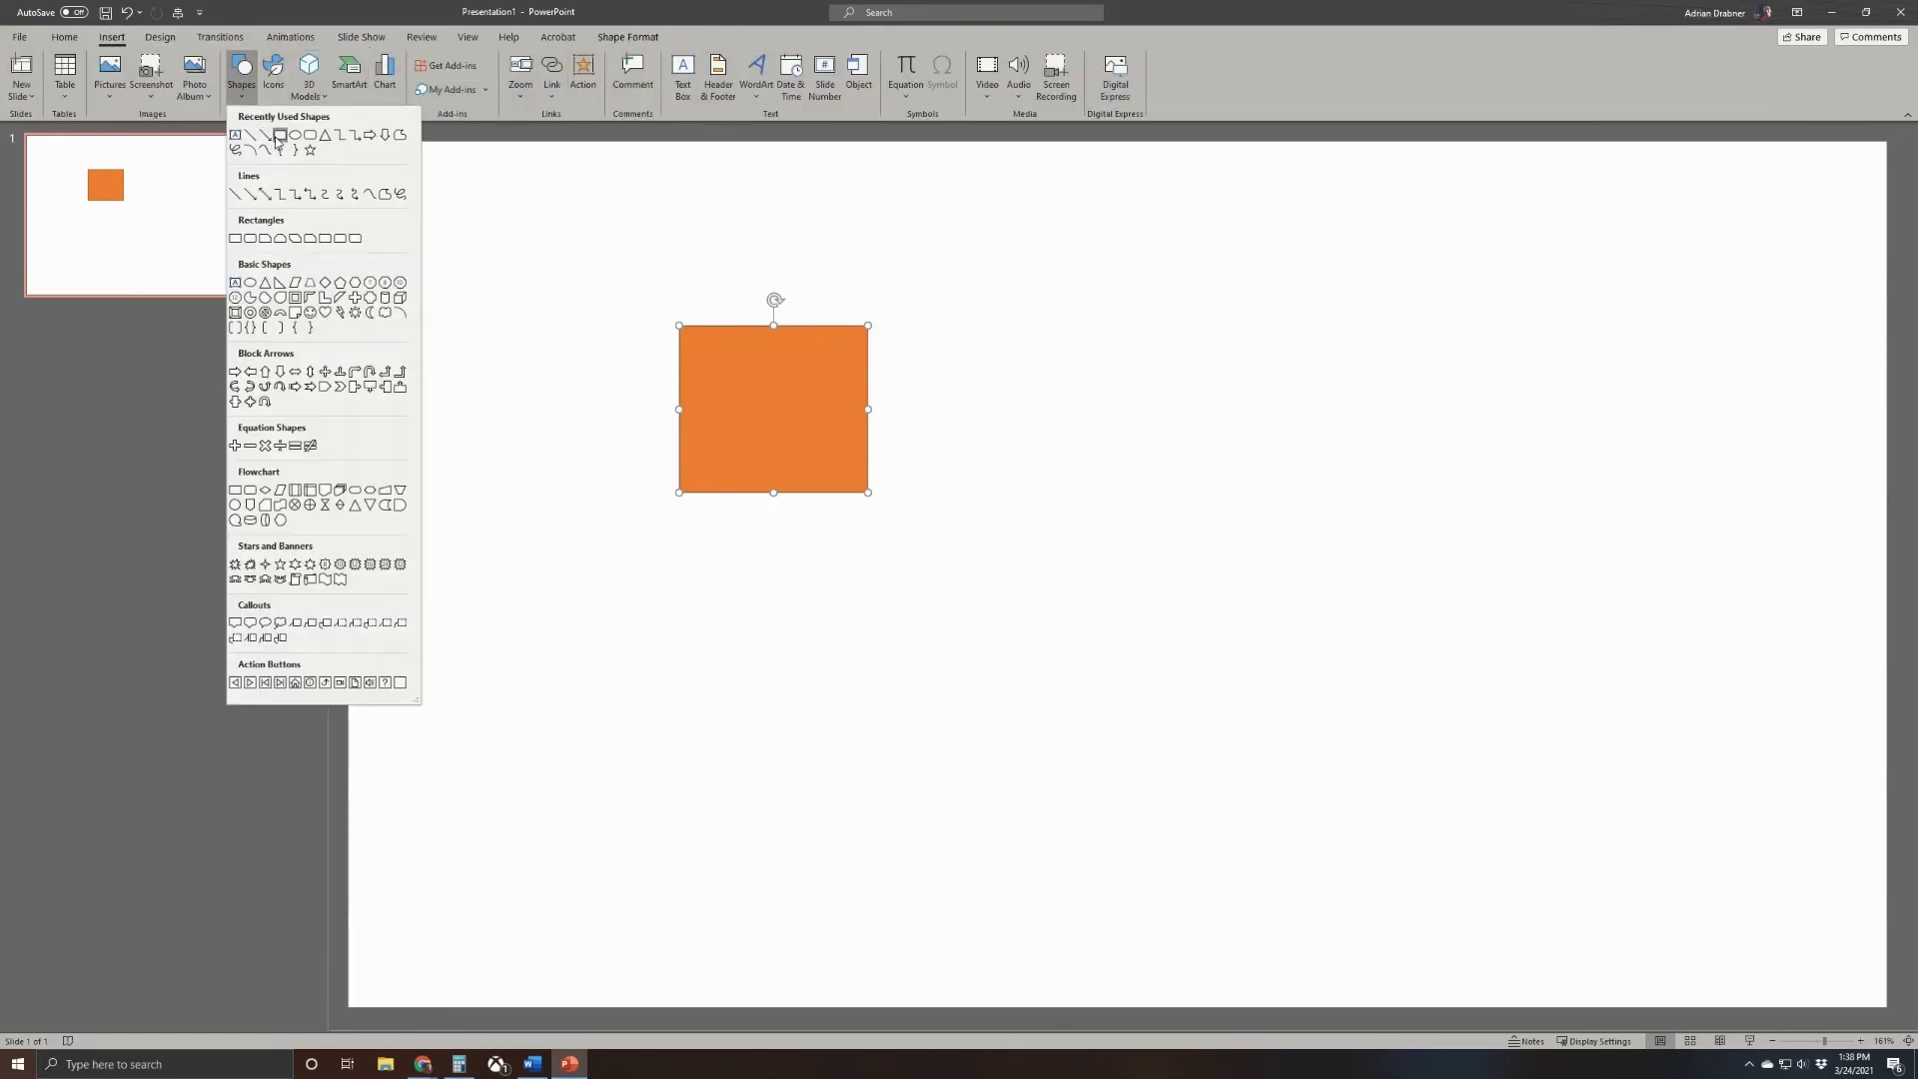
pyautogui.click(270, 142)
pyautogui.moveTo(1023, 347); pyautogui.dragTo(1188, 526)
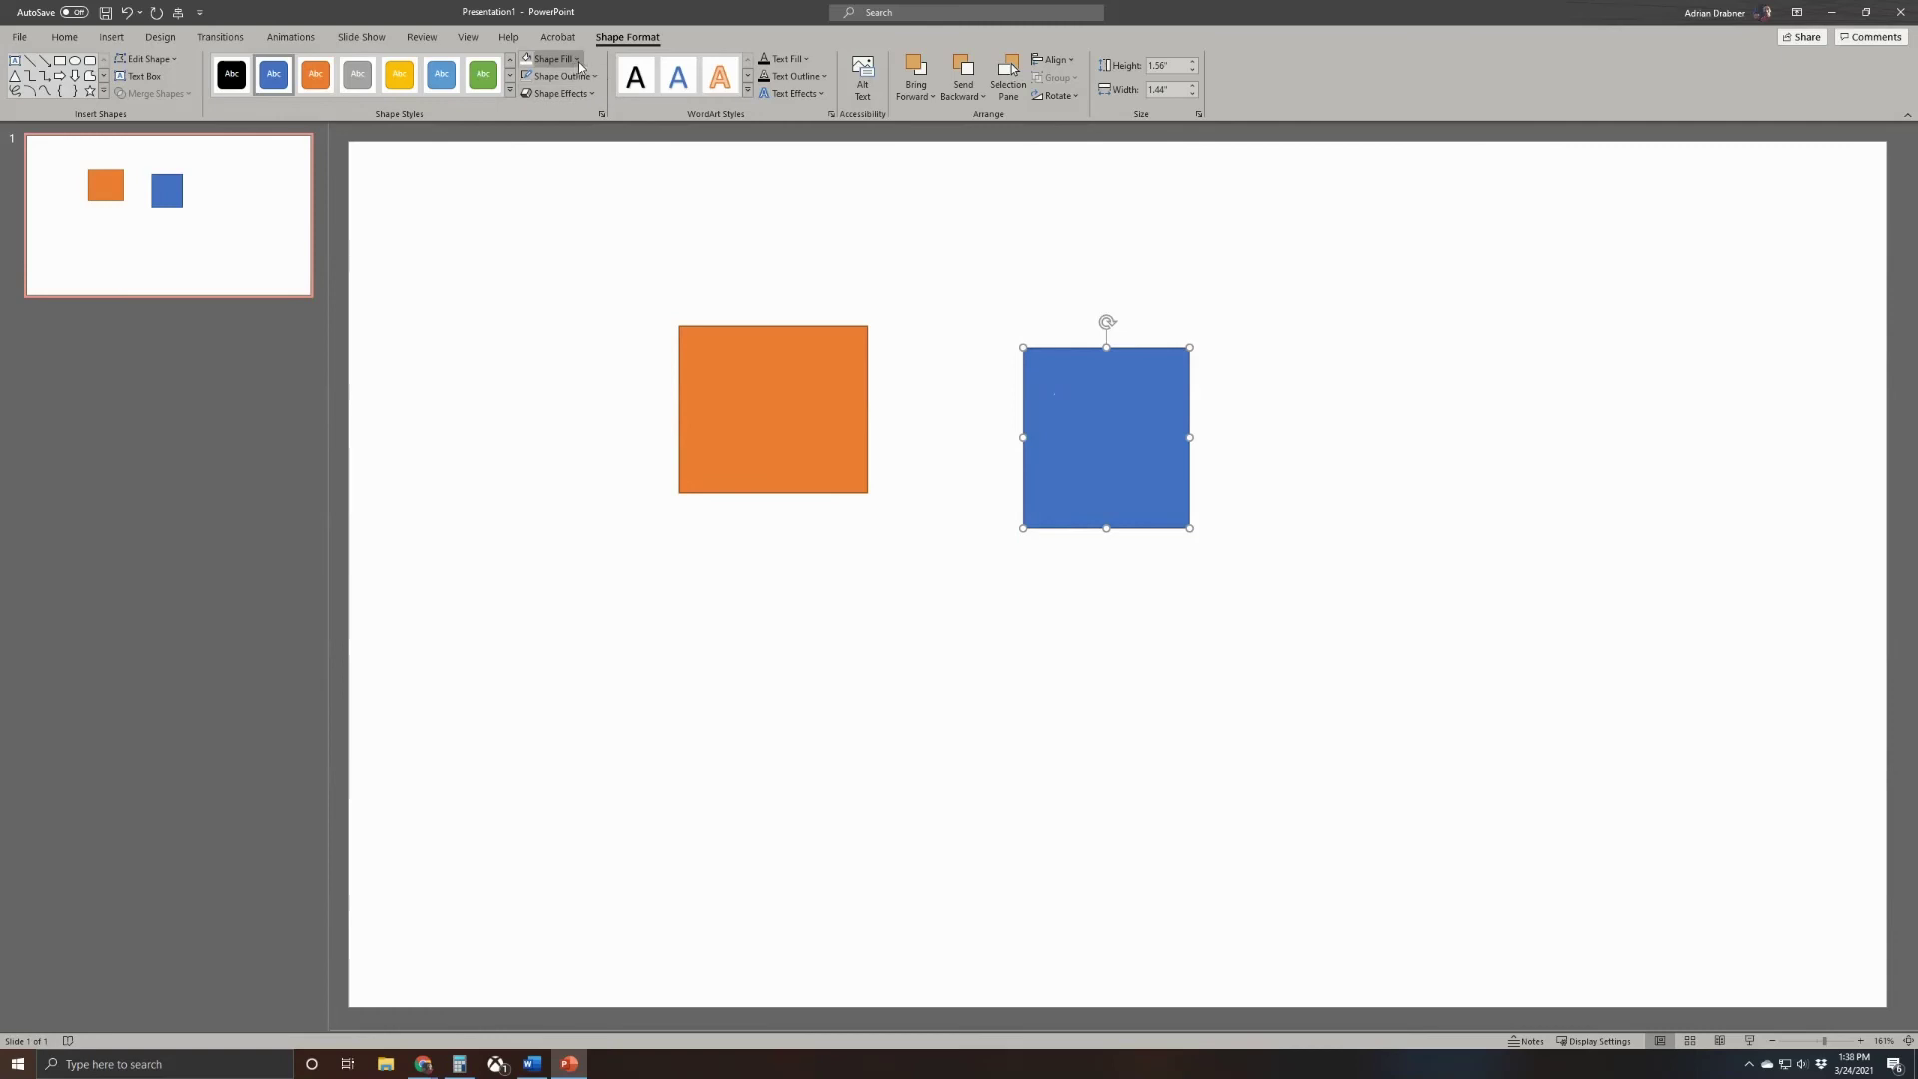
# Fill the new rectangle with the orange rectangle's colour using the Eyedropper.
pyautogui.click(575, 60)
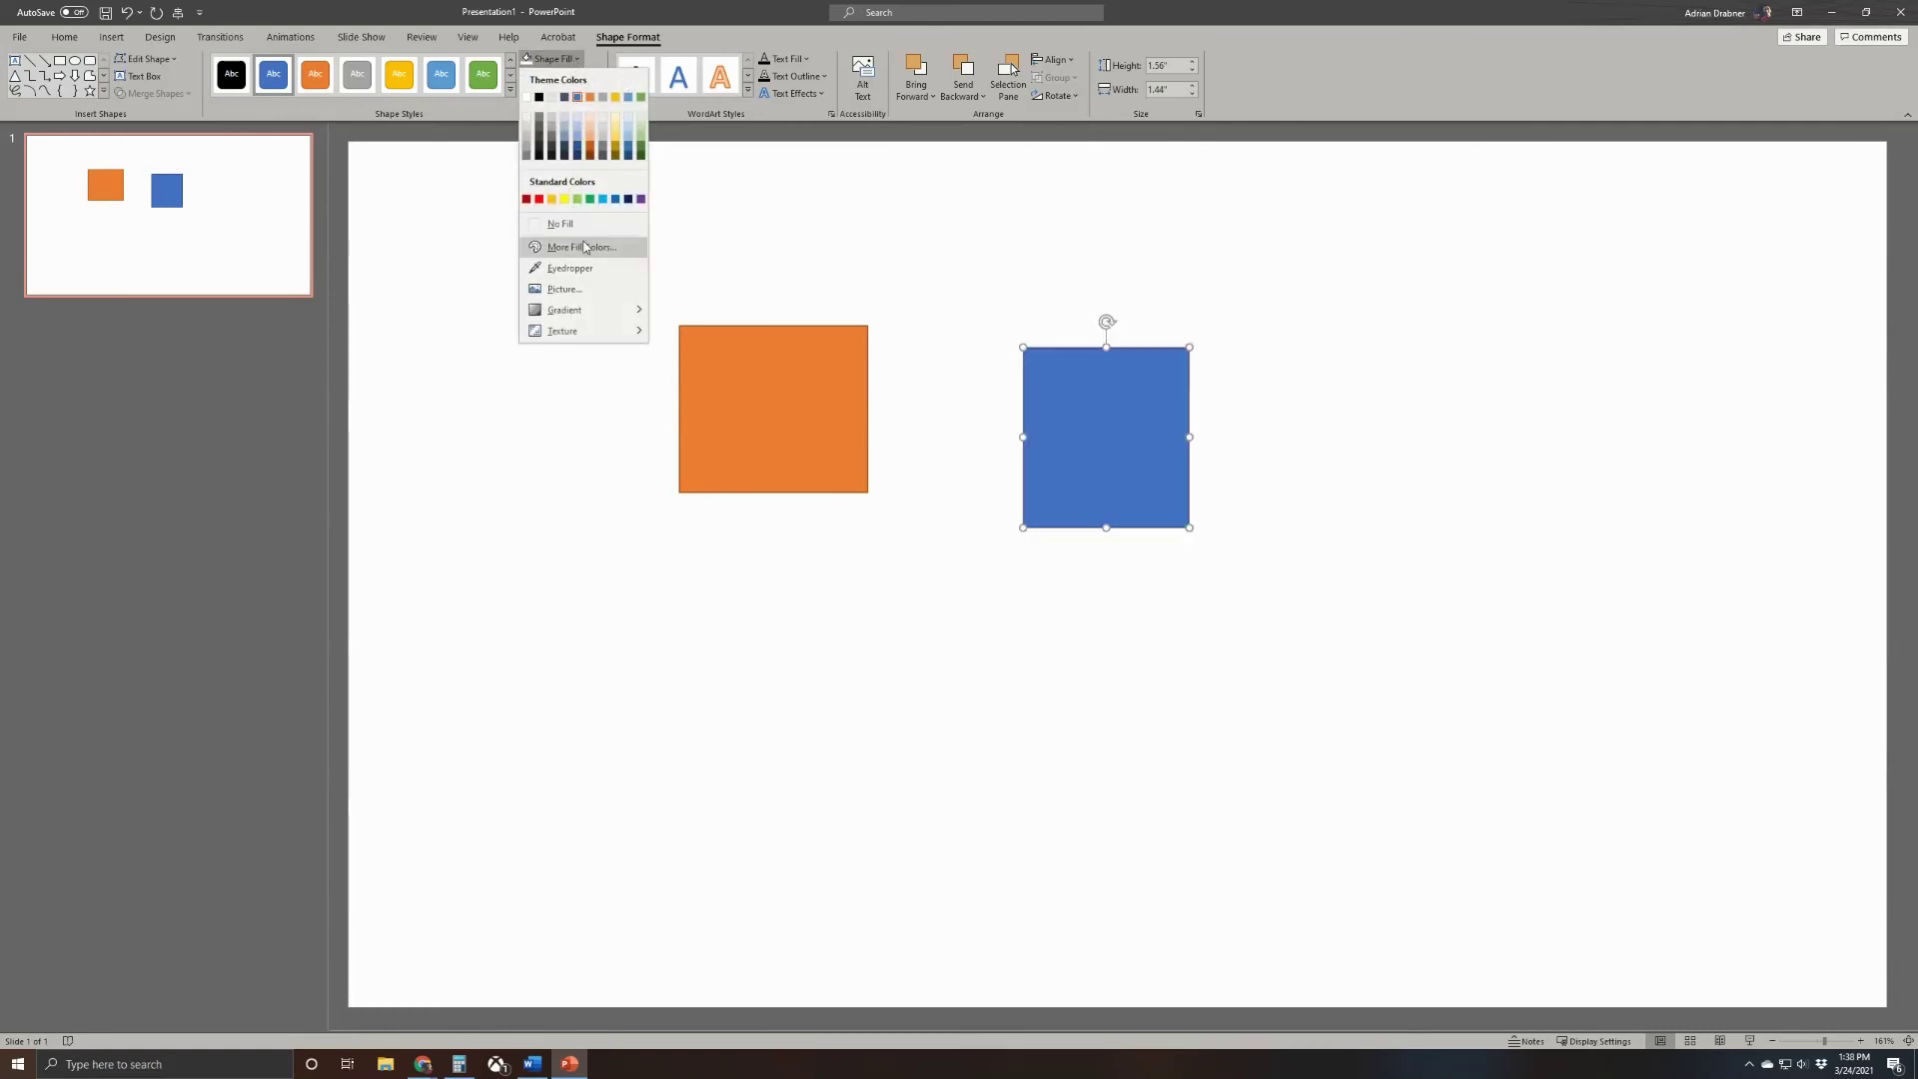
pyautogui.click(567, 268)
pyautogui.click(800, 362)
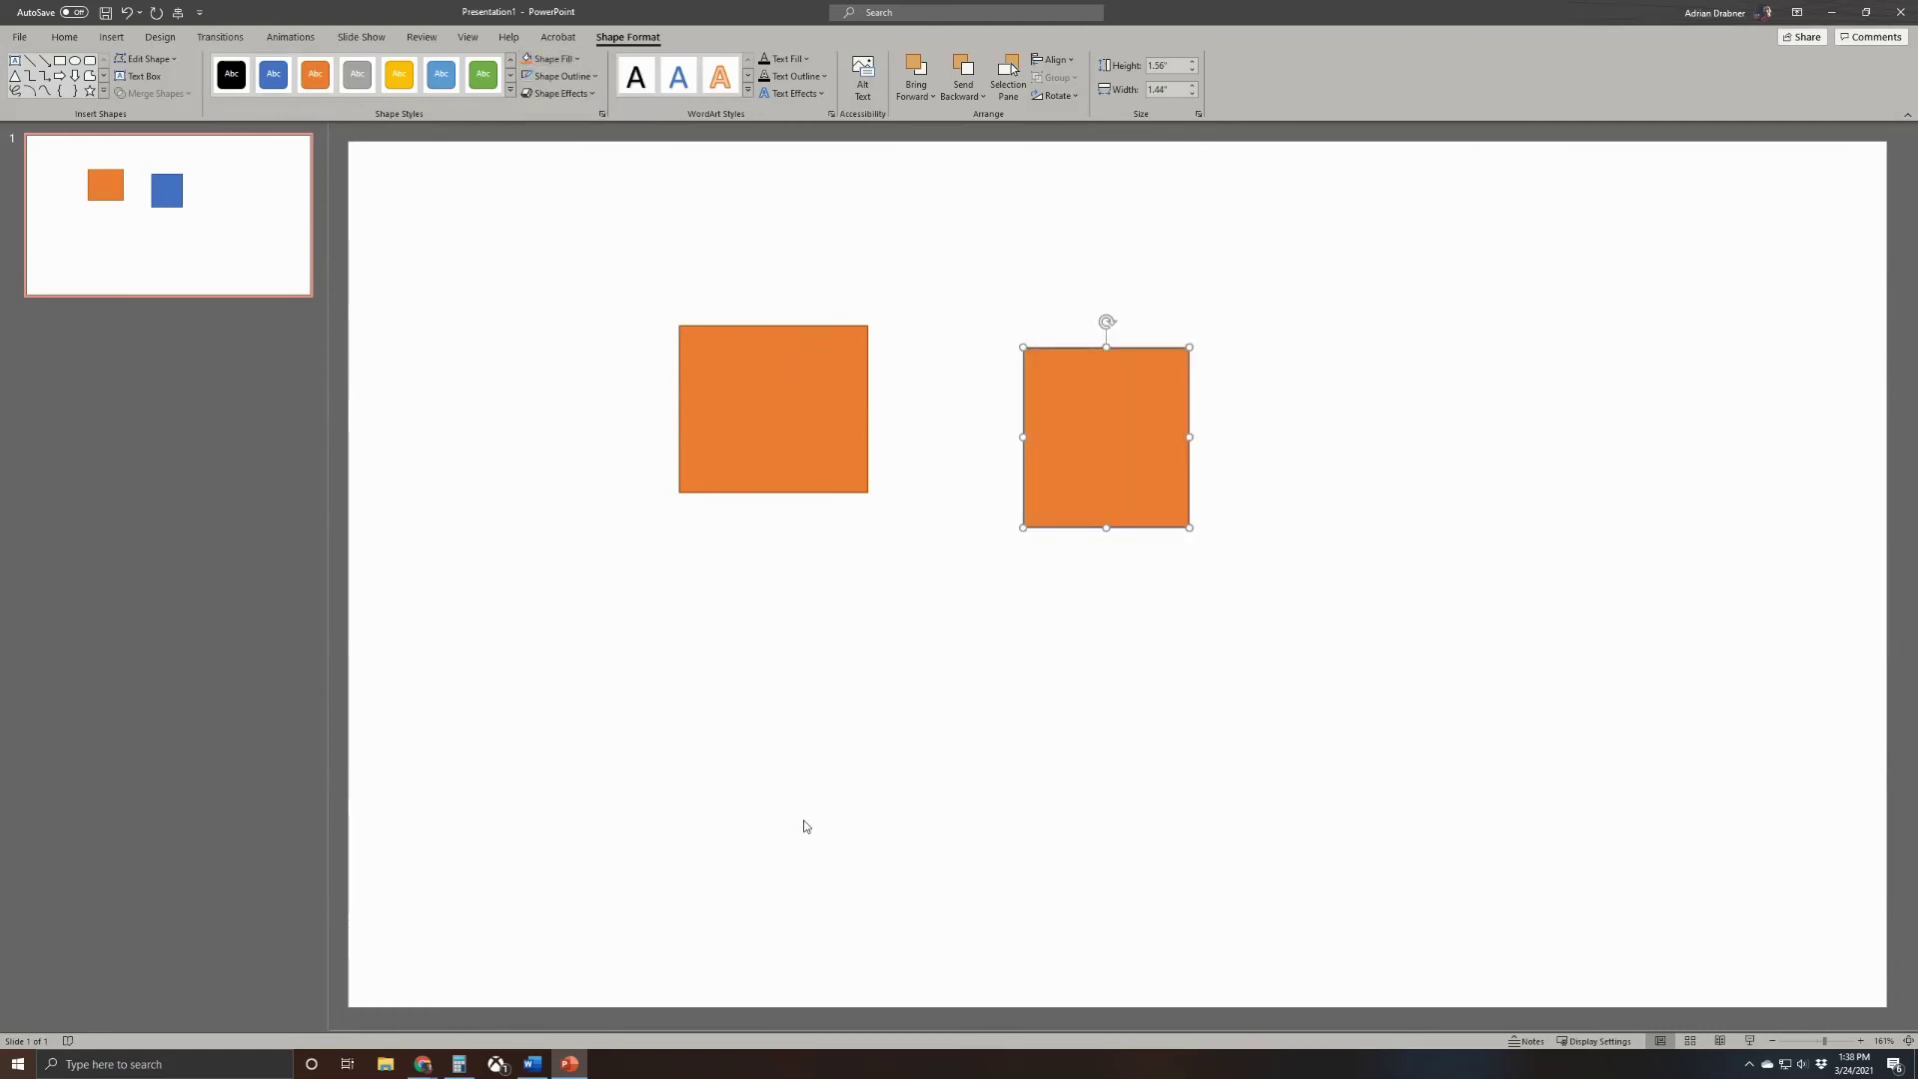
# Switch back to Seesaw and move the tiny white image with its speaker button closer to the cat.
pyautogui.click(1832, 12)
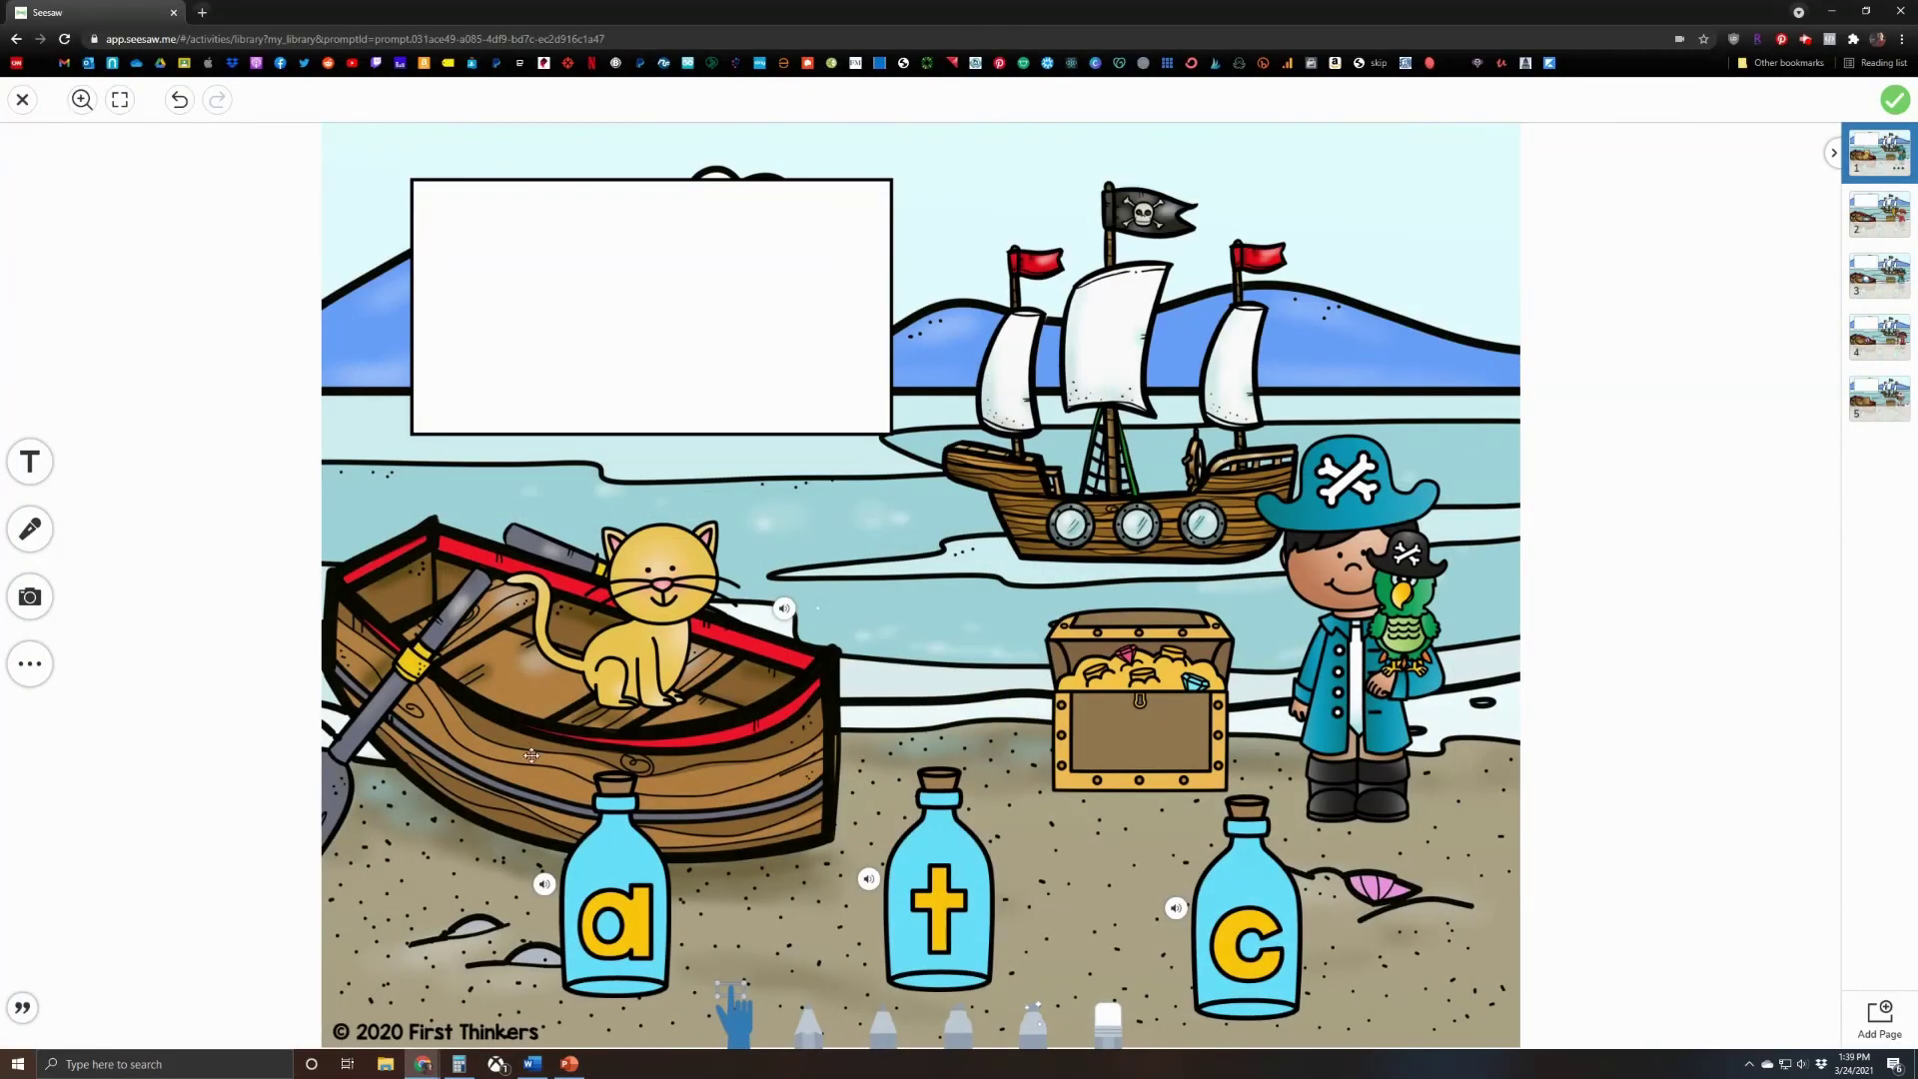
pyautogui.click(569, 1063)
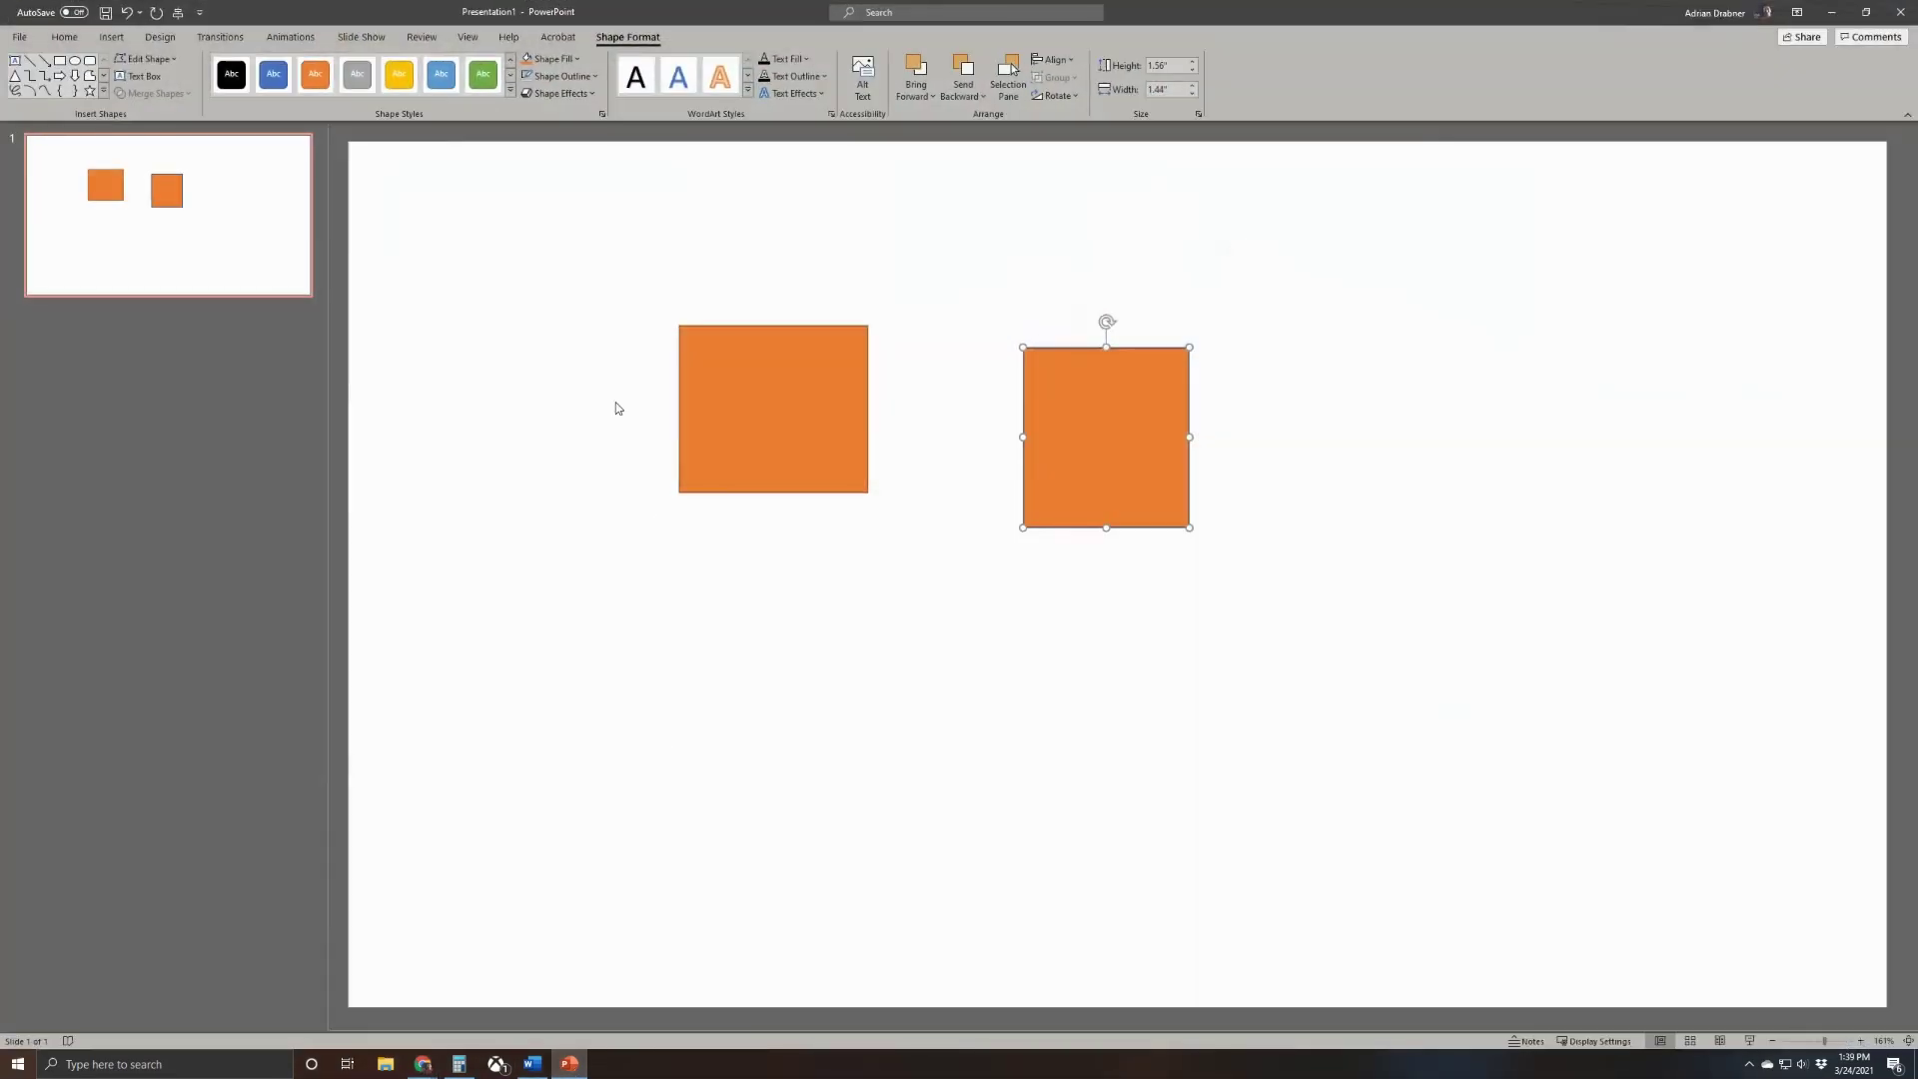
pyautogui.click(1831, 12)
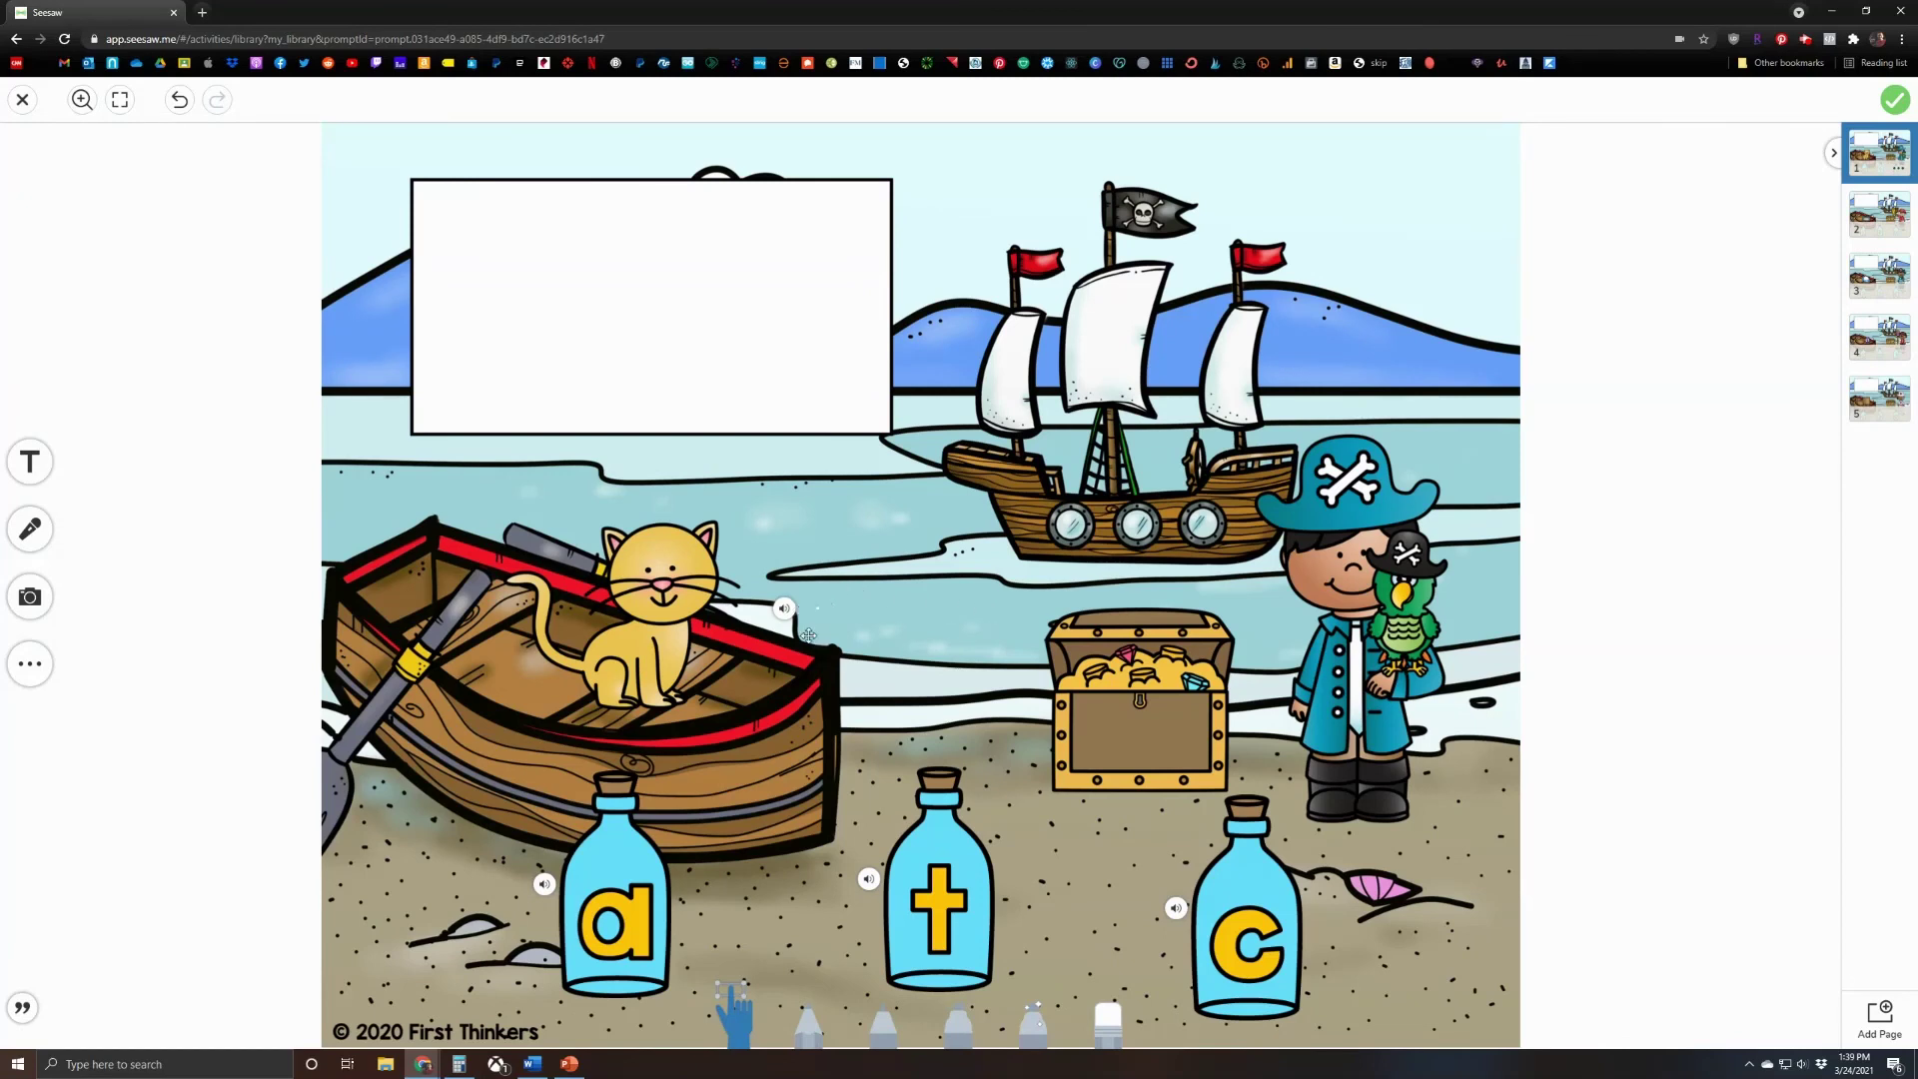
pyautogui.click(784, 607)
pyautogui.moveTo(817, 607); pyautogui.dragTo(777, 616)
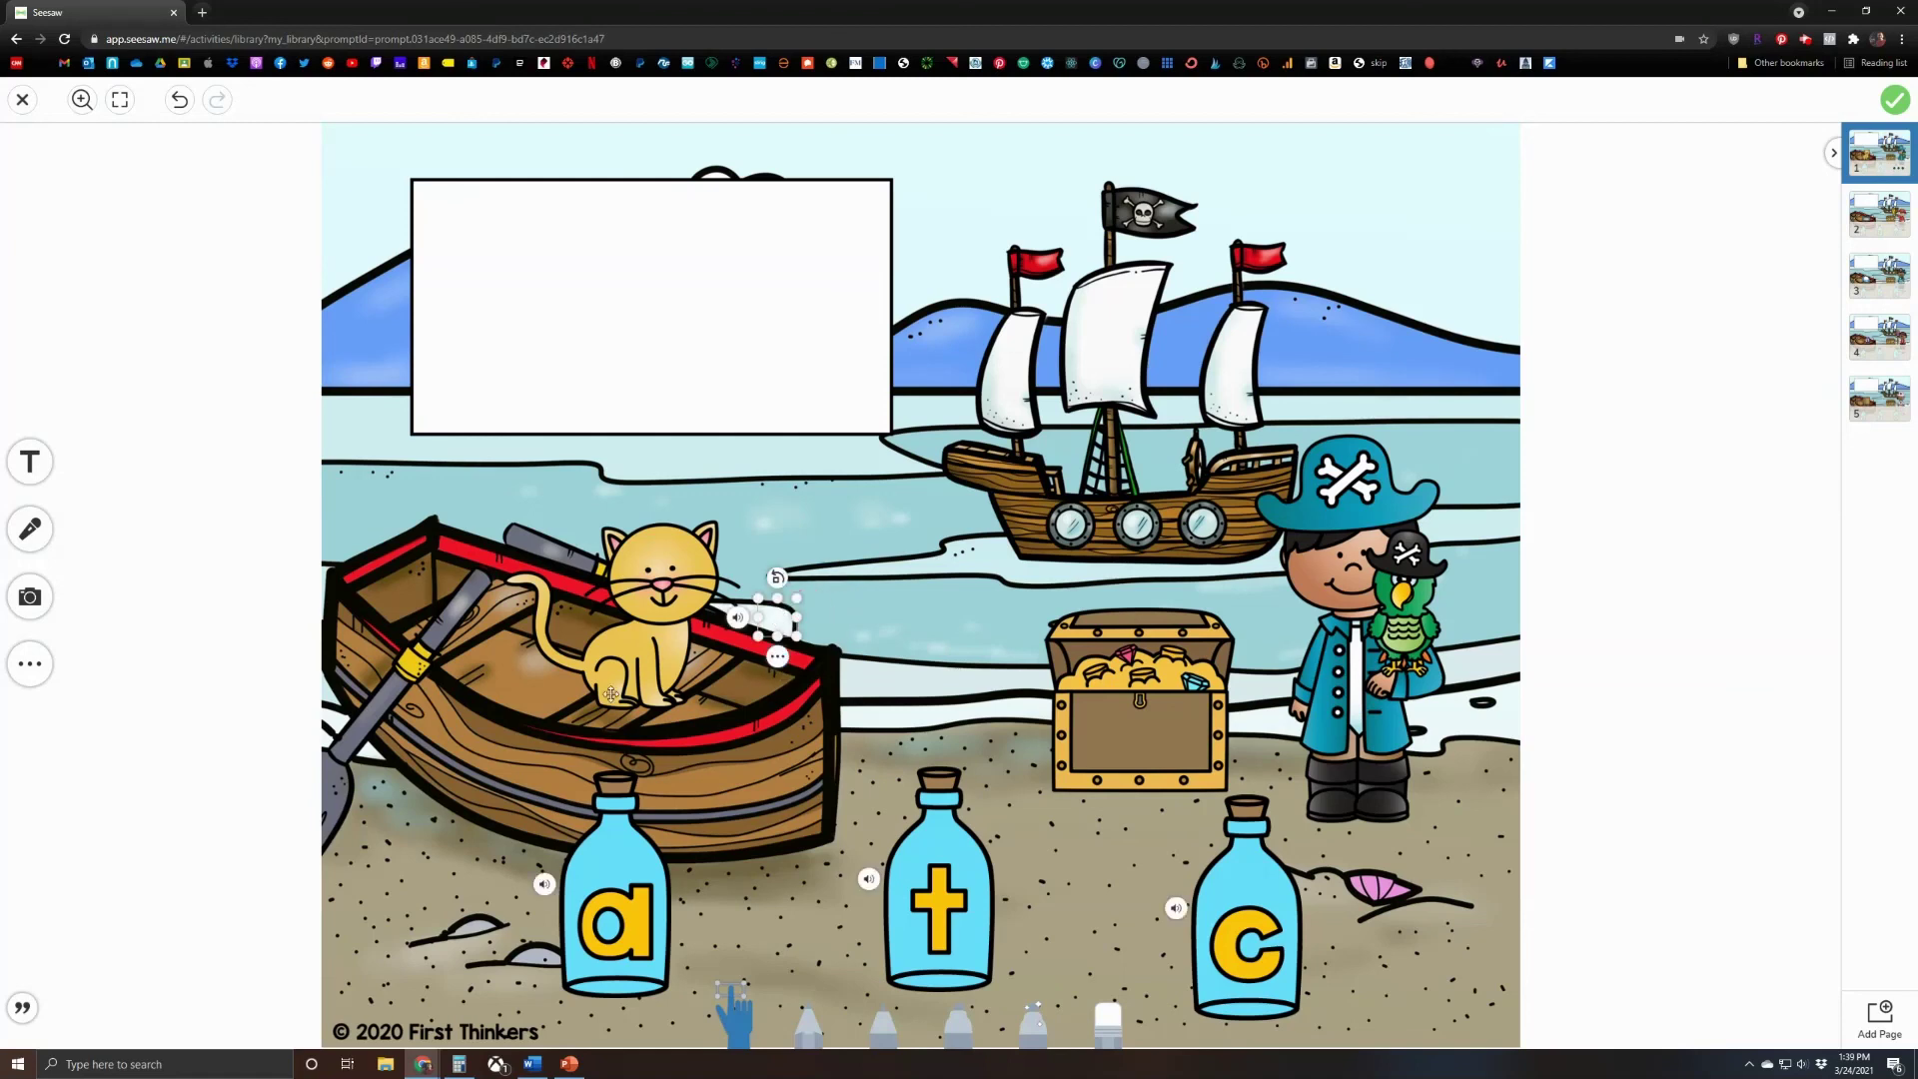
pyautogui.click(244, 626)
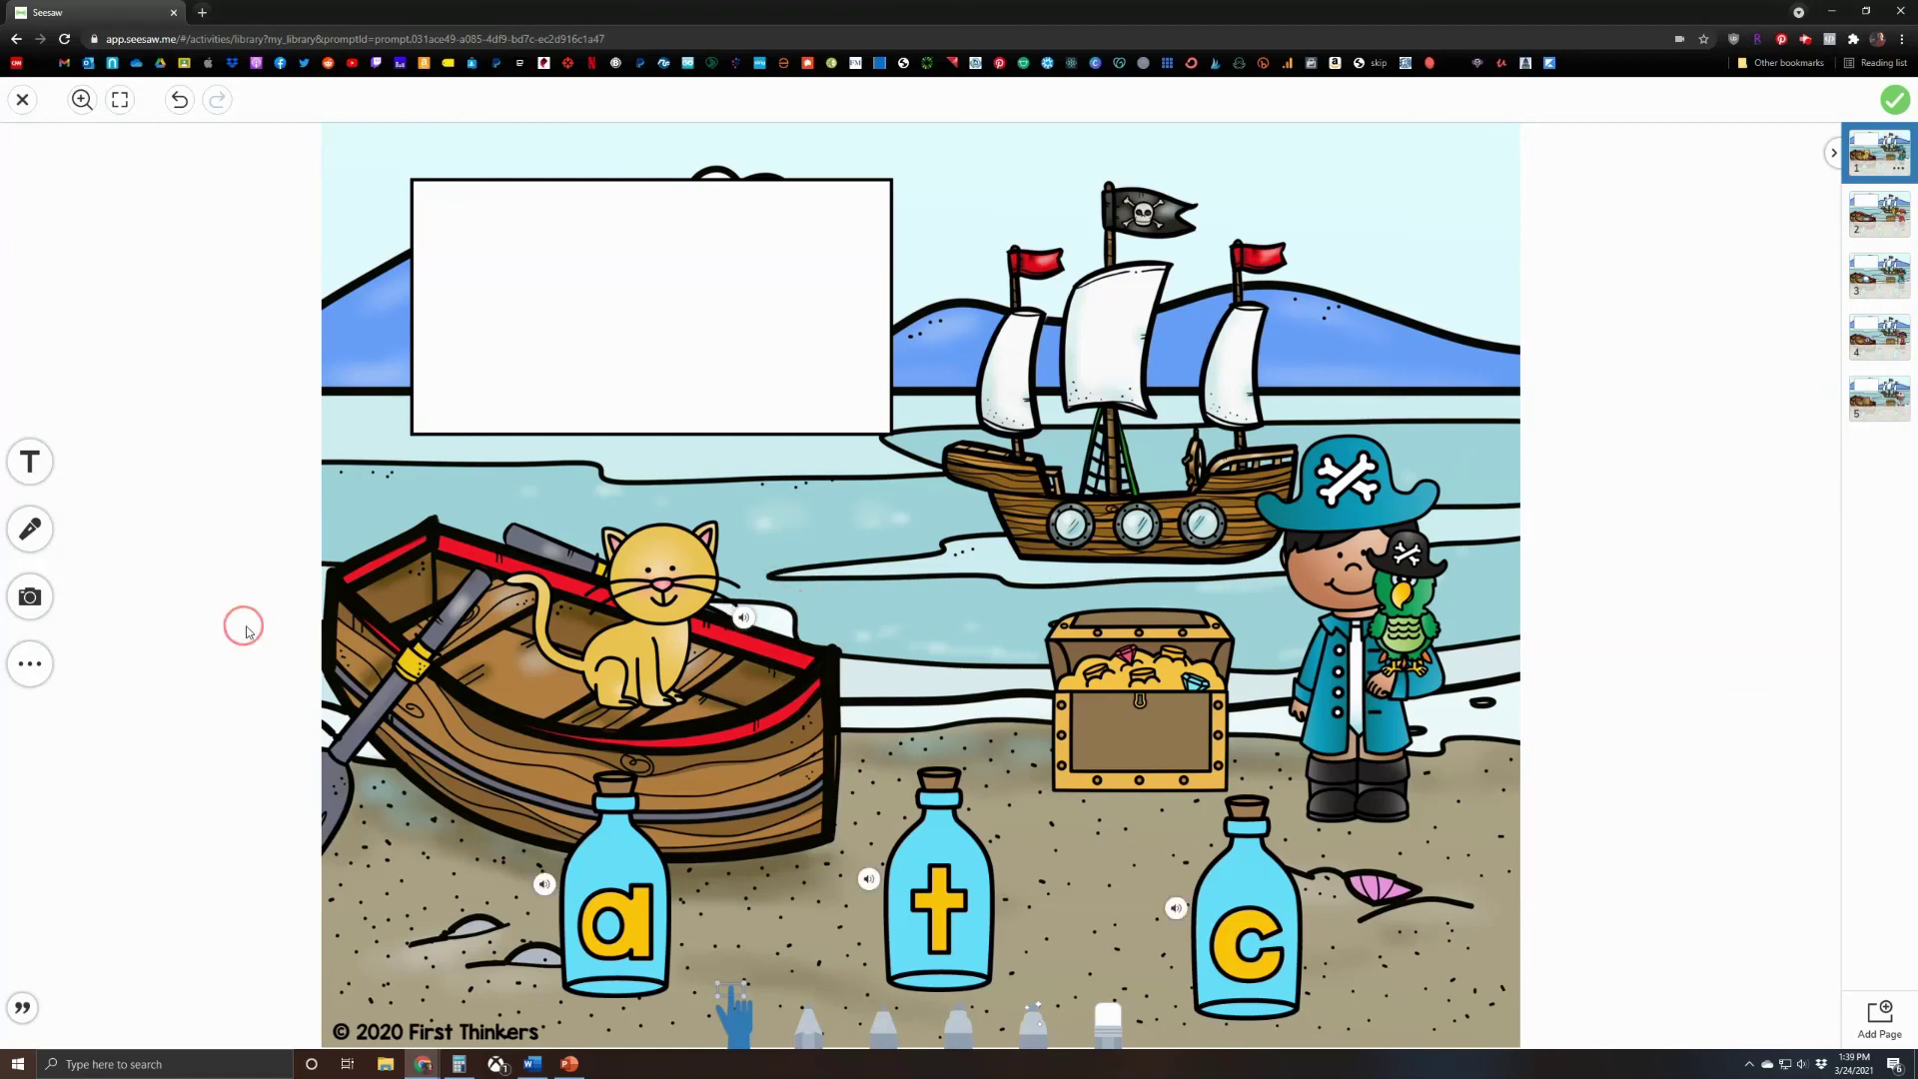
# Apply Lock All to the tiny white image beside the cat and play its voice recording.
pyautogui.rightClick(773, 613)
pyautogui.moveTo(810, 669)
pyautogui.moveTo(824, 705)
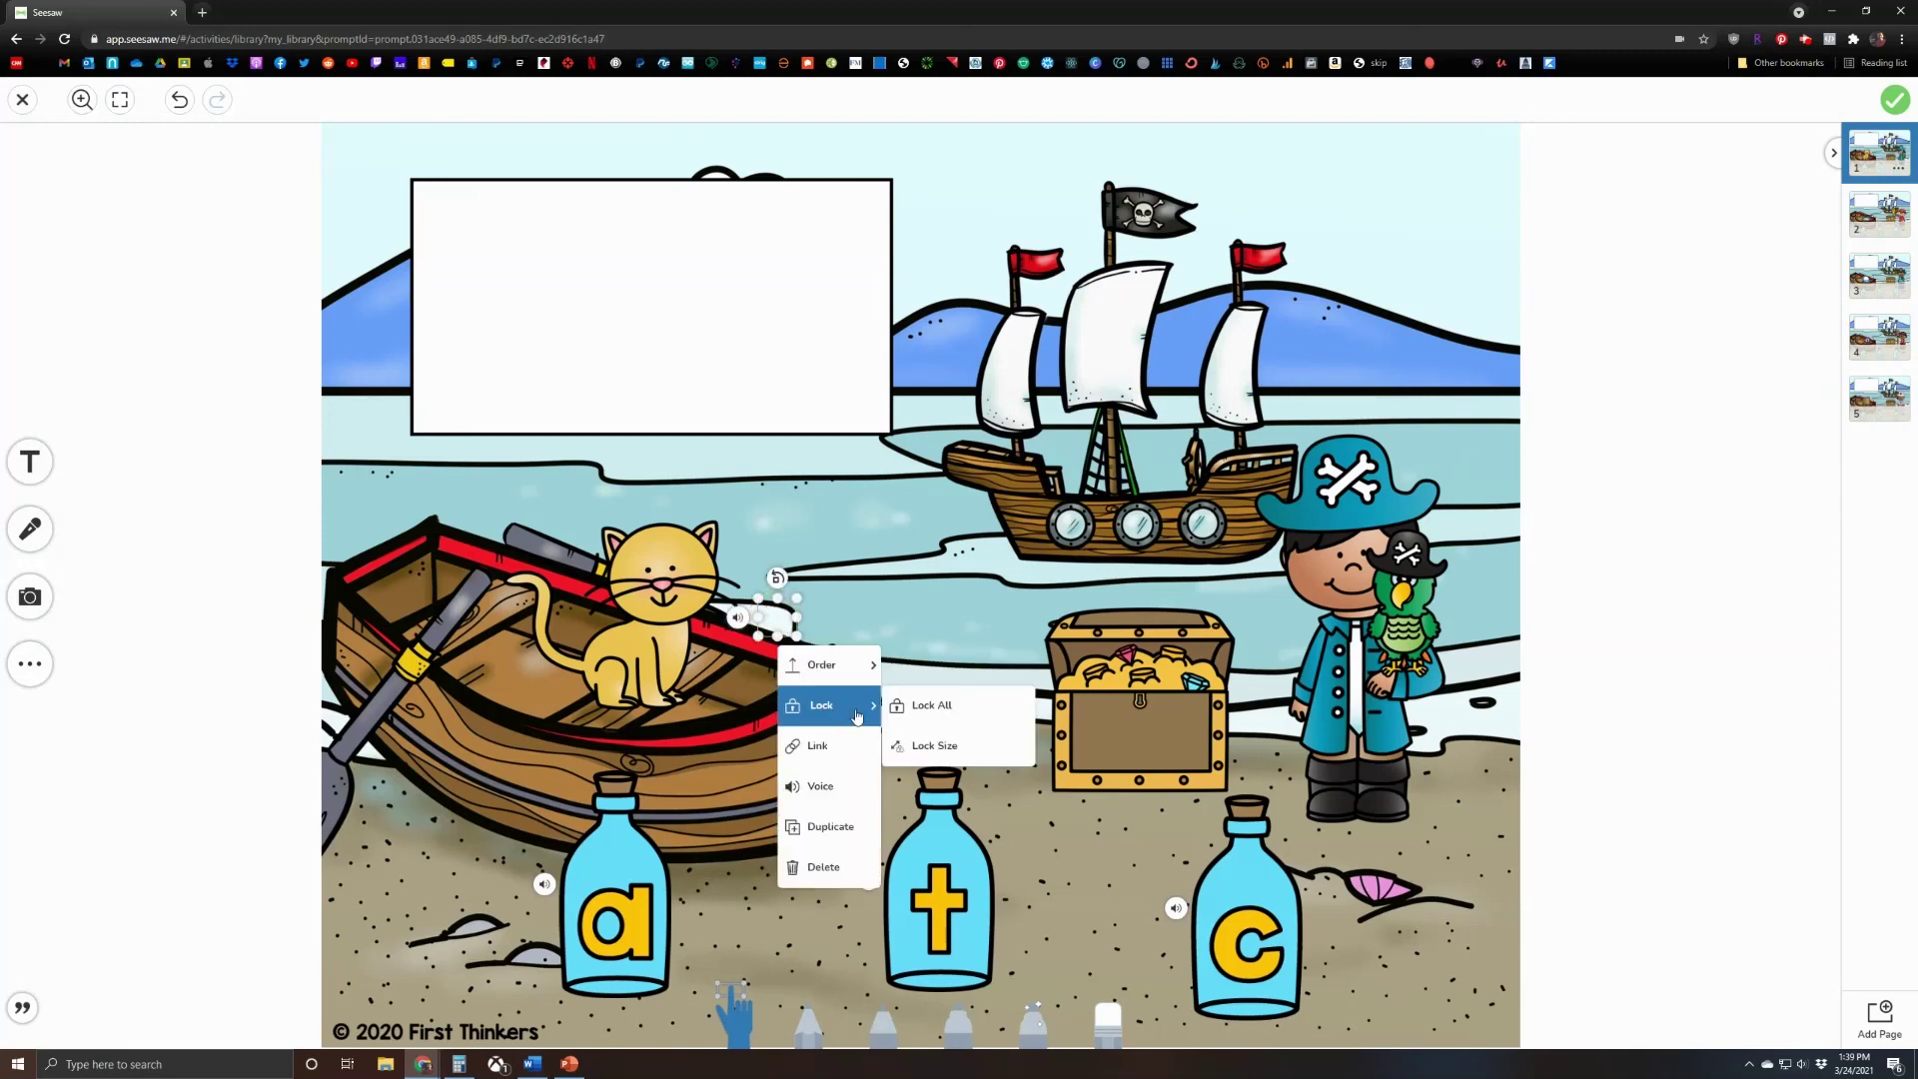
pyautogui.click(921, 707)
pyautogui.click(275, 635)
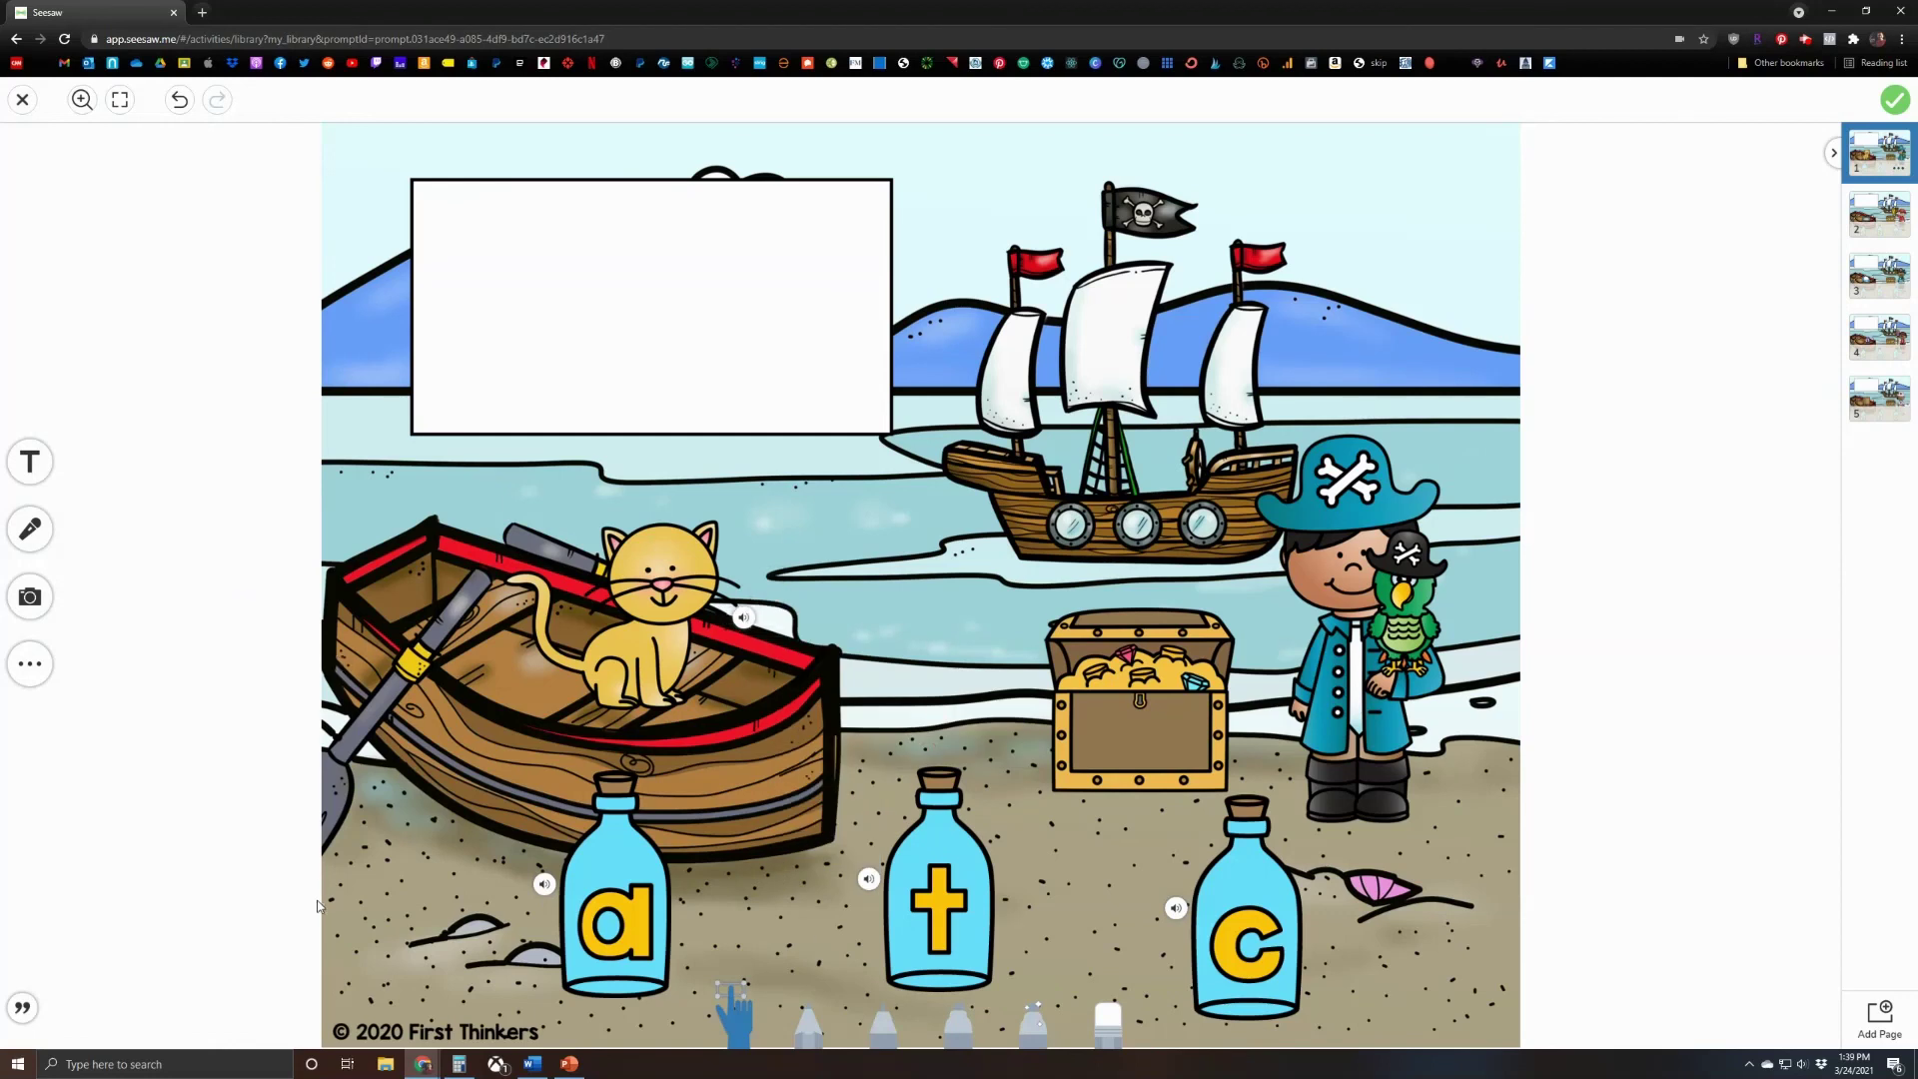
pyautogui.click(743, 617)
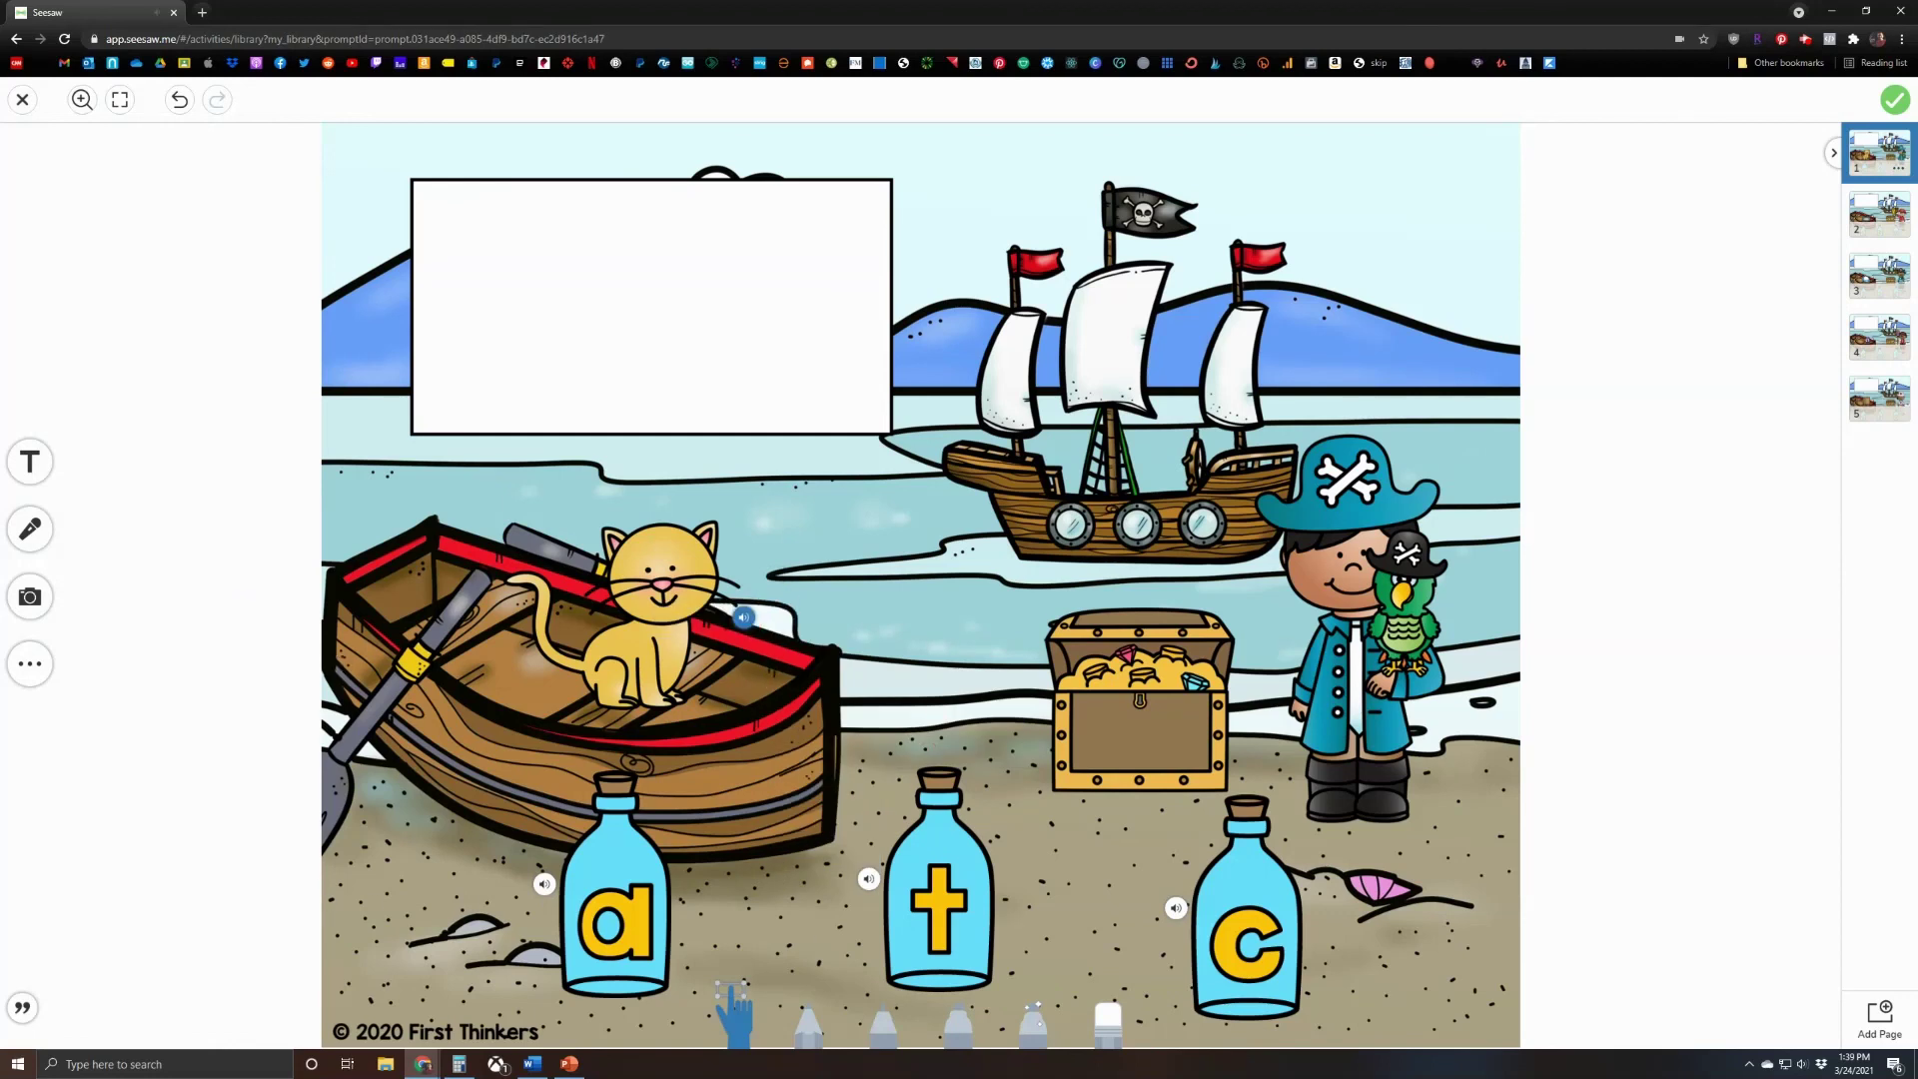